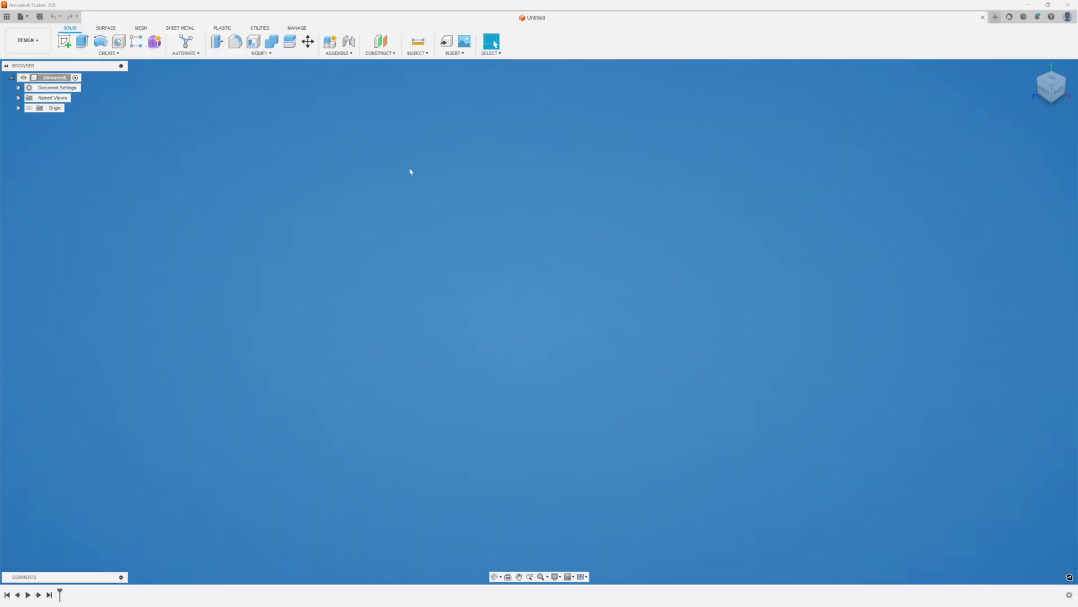
Sketch a circumscribed hexagon centred on the origin on the XZ ground plane.
left_click(65, 43)
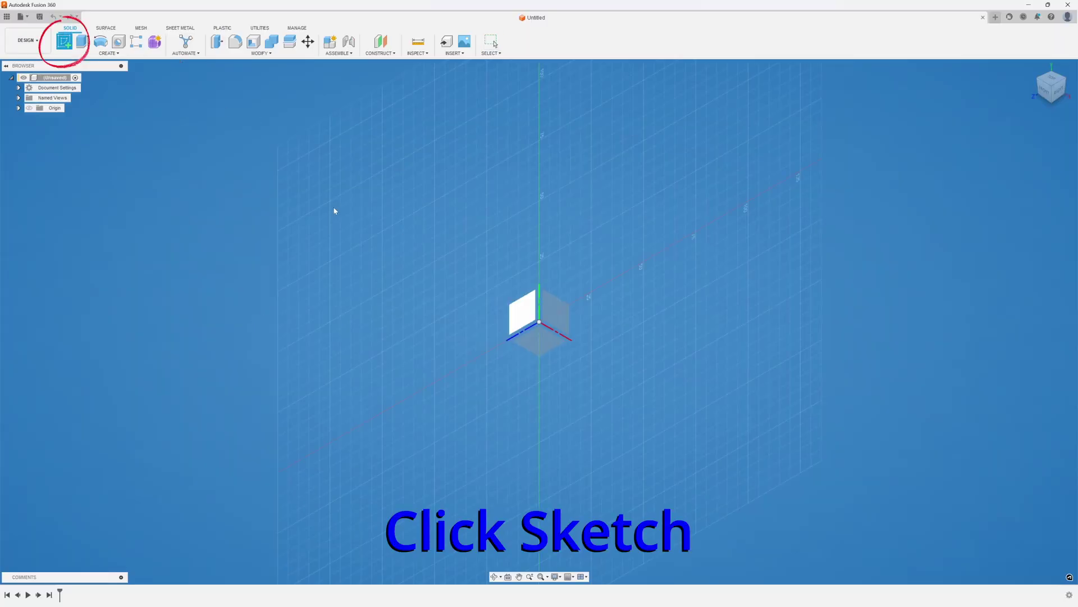
left_click(544, 355)
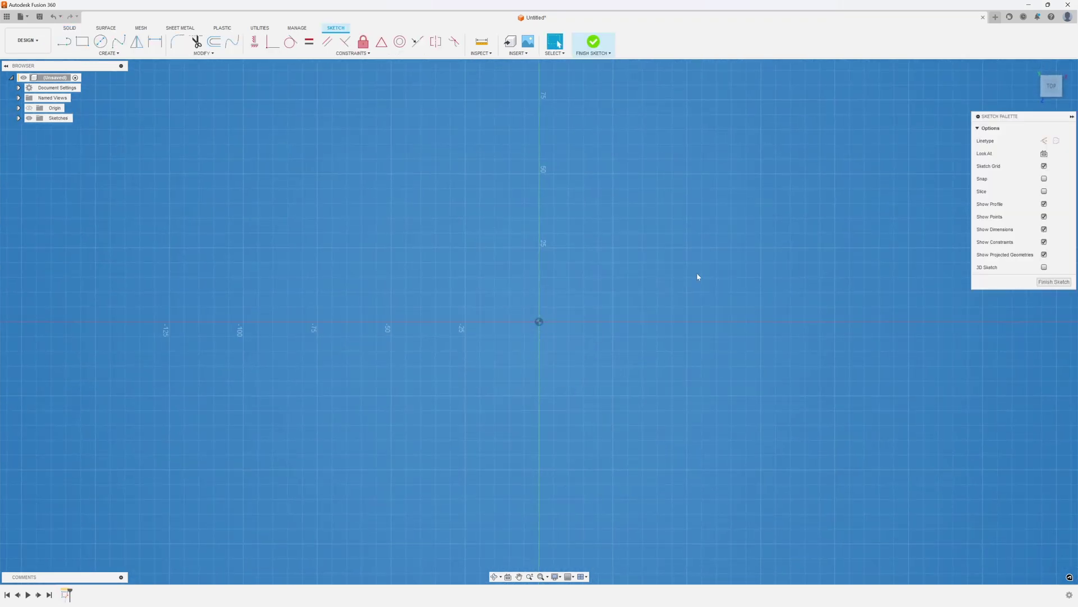
left_click(118, 54)
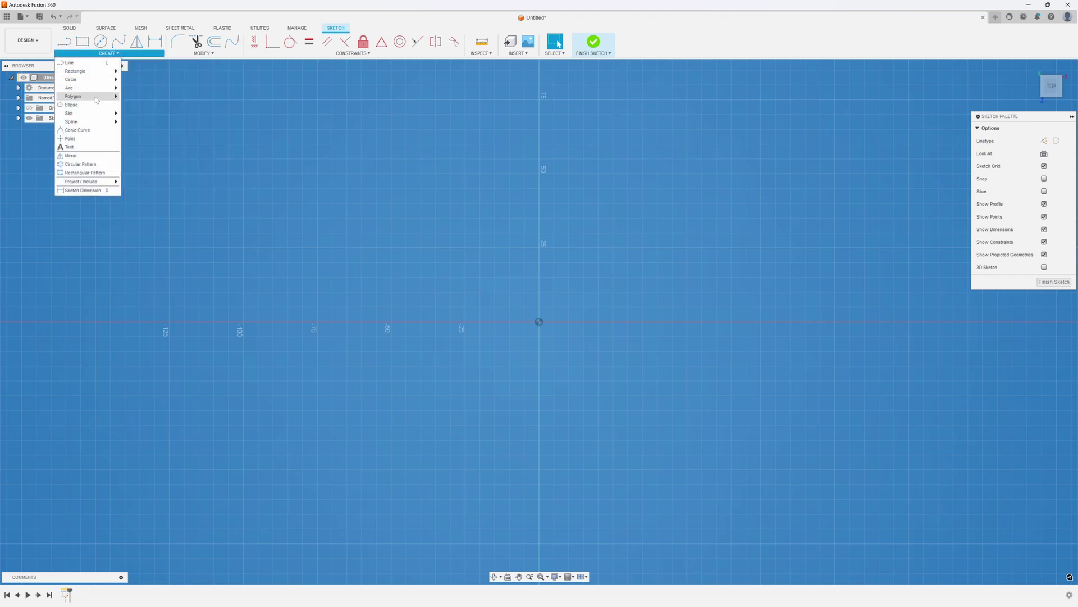
mouse_move(96, 99)
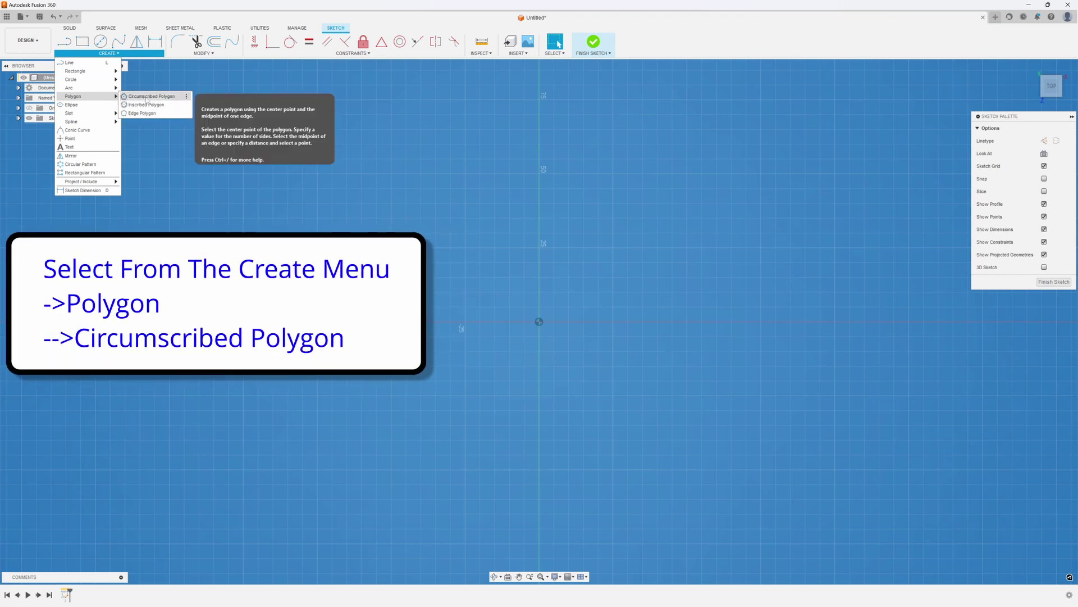
left_click(146, 100)
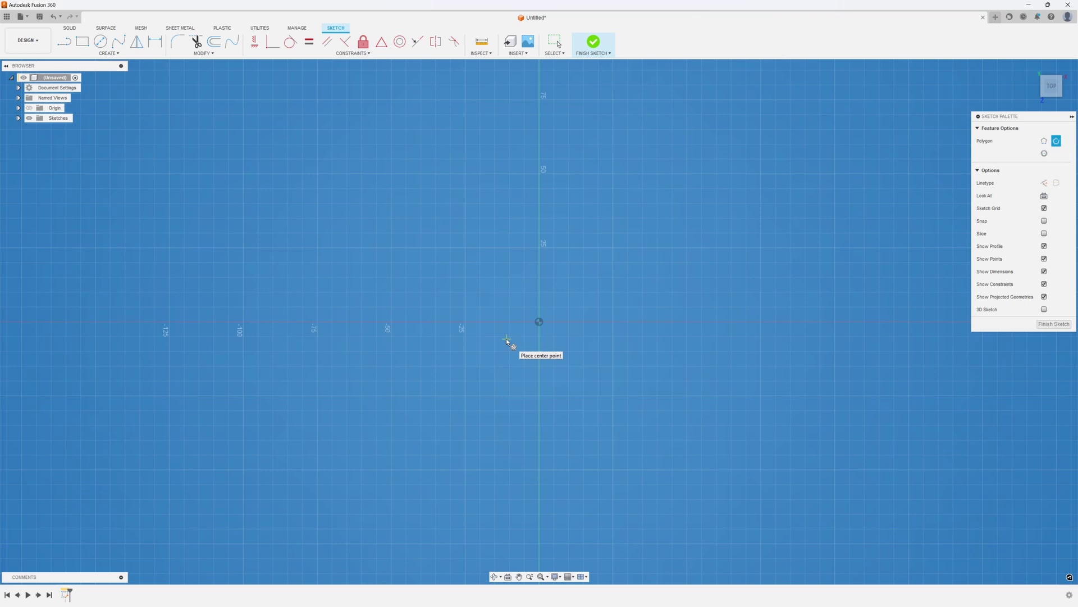
left_click(540, 323)
left_click(607, 234)
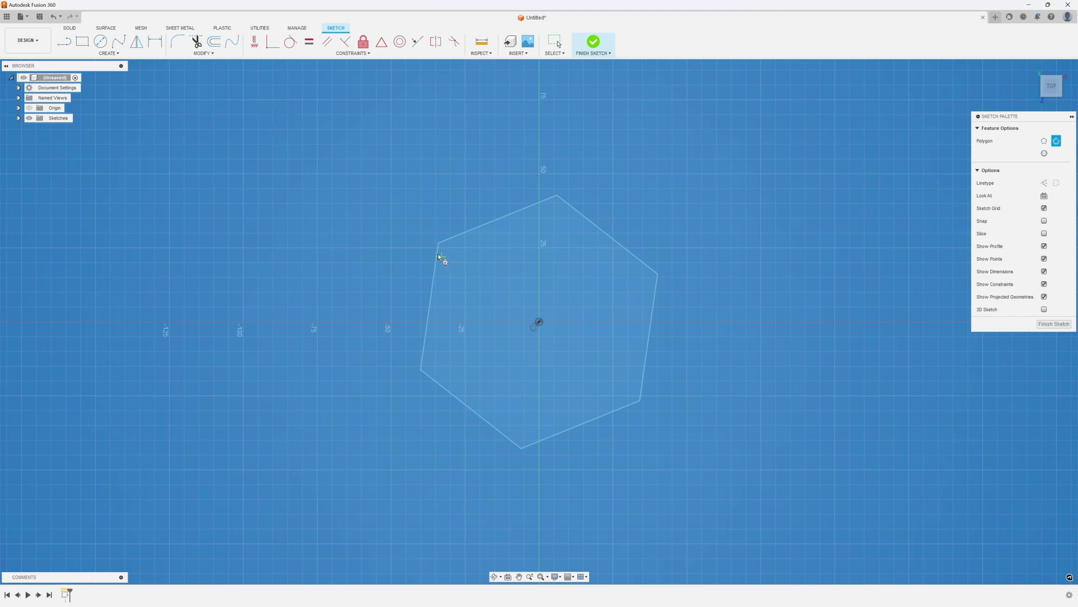
Constrain the hexagon's slanted left edge to be vertical.
left_click(254, 42)
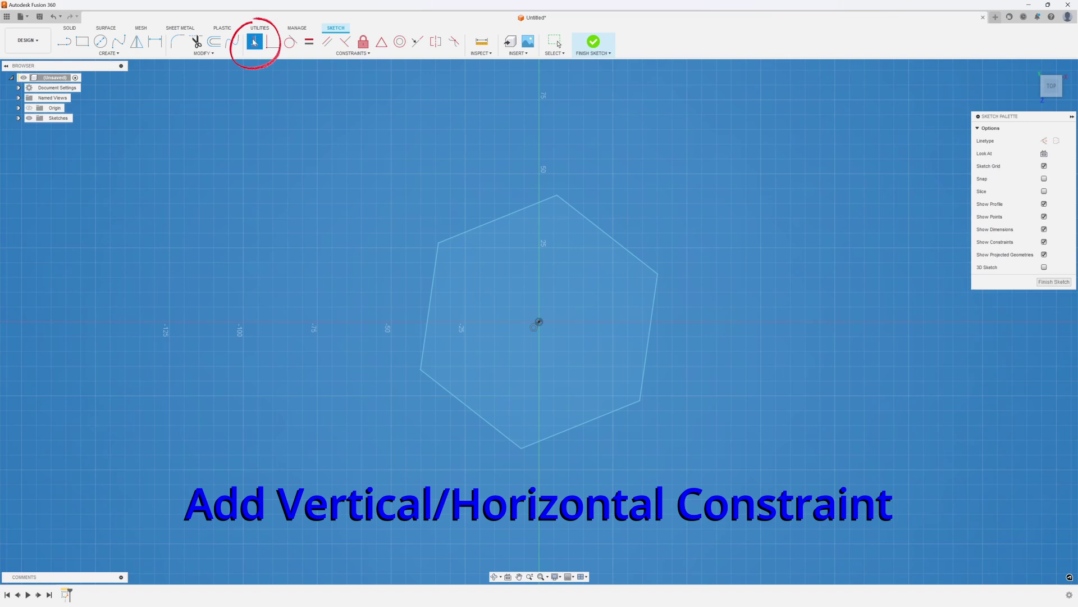
left_click(436, 261)
right_click(327, 298)
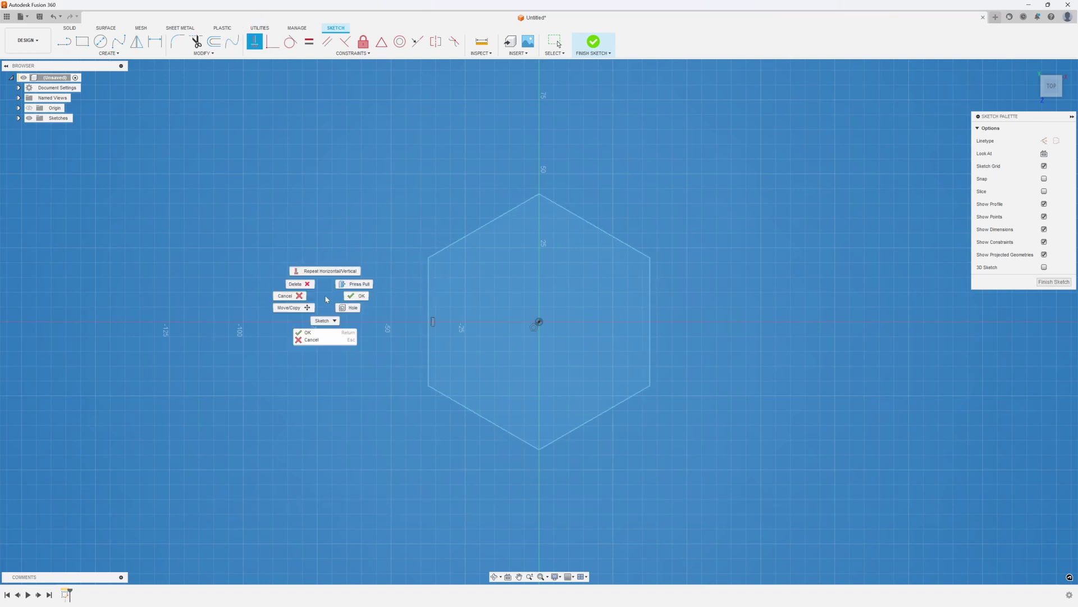
left_click(357, 296)
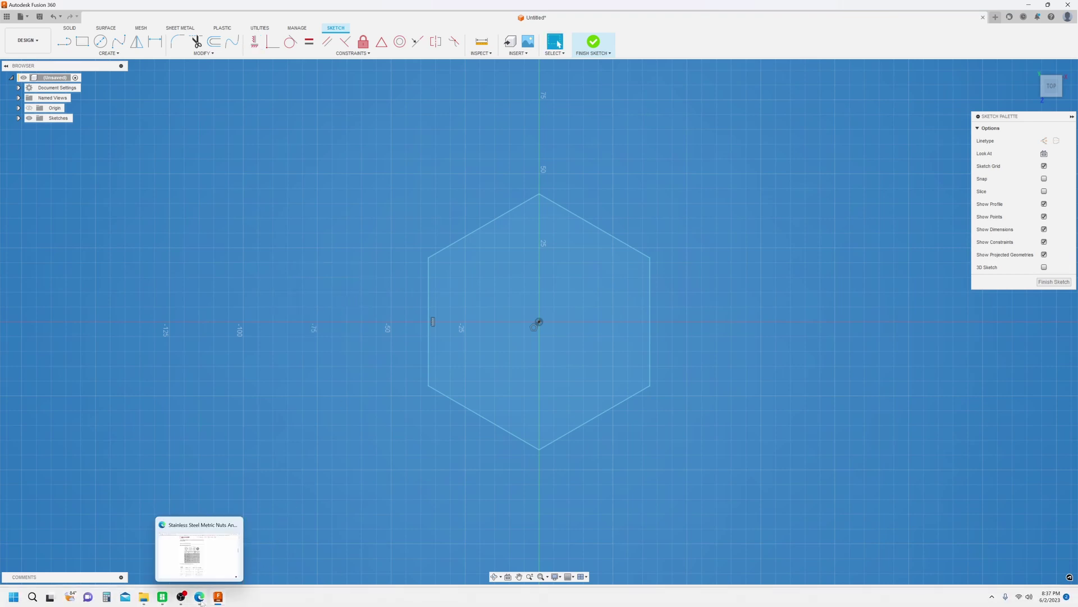
Dimension the hexagon to 21 mm across flats, per the nut size chart.
left_click(199, 597)
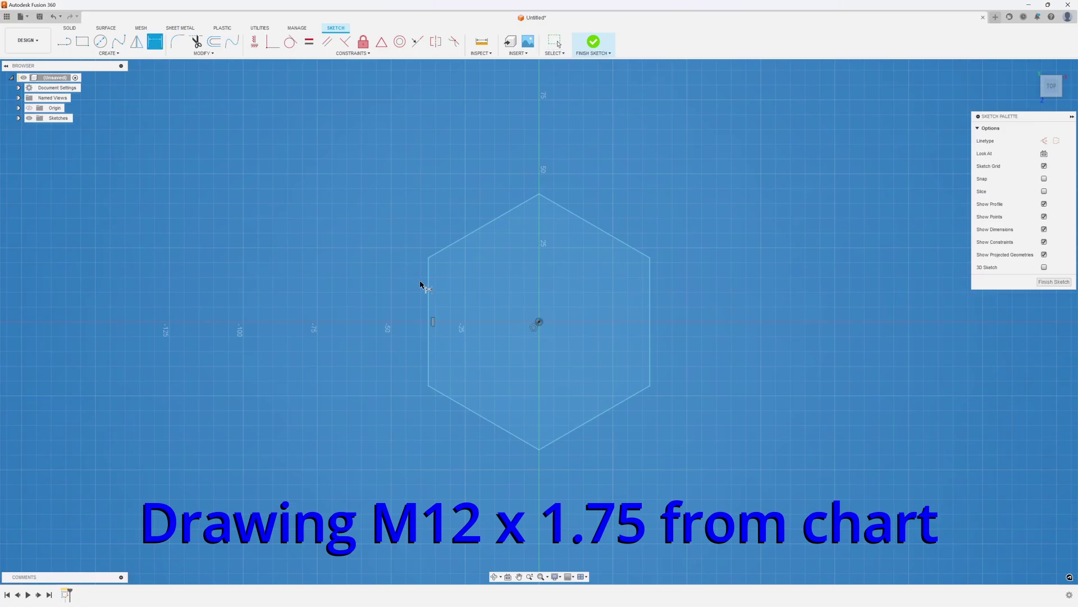
left_click(429, 284)
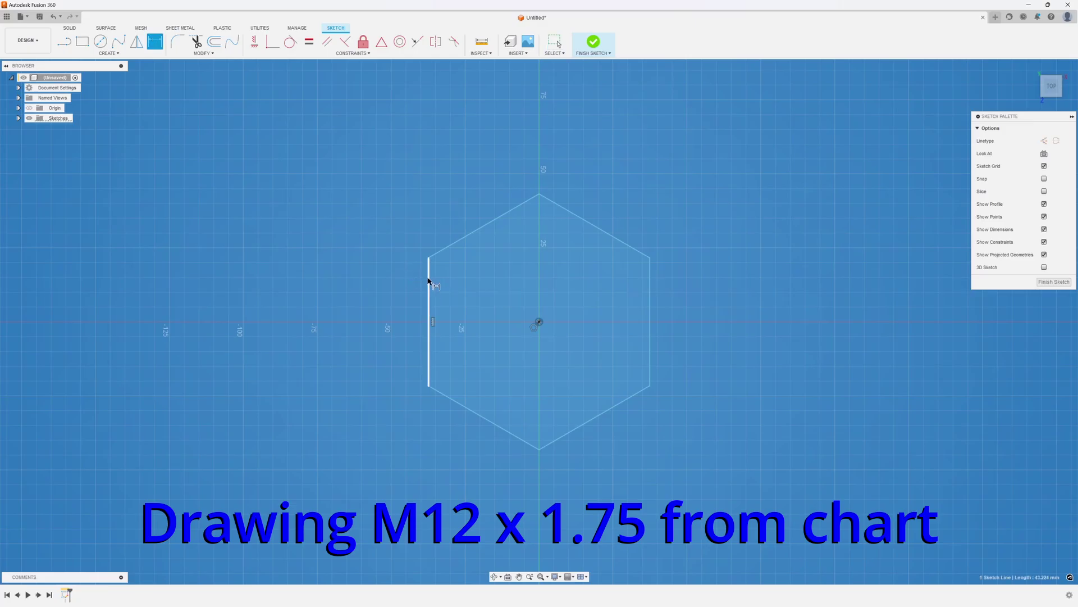
left_click(650, 272)
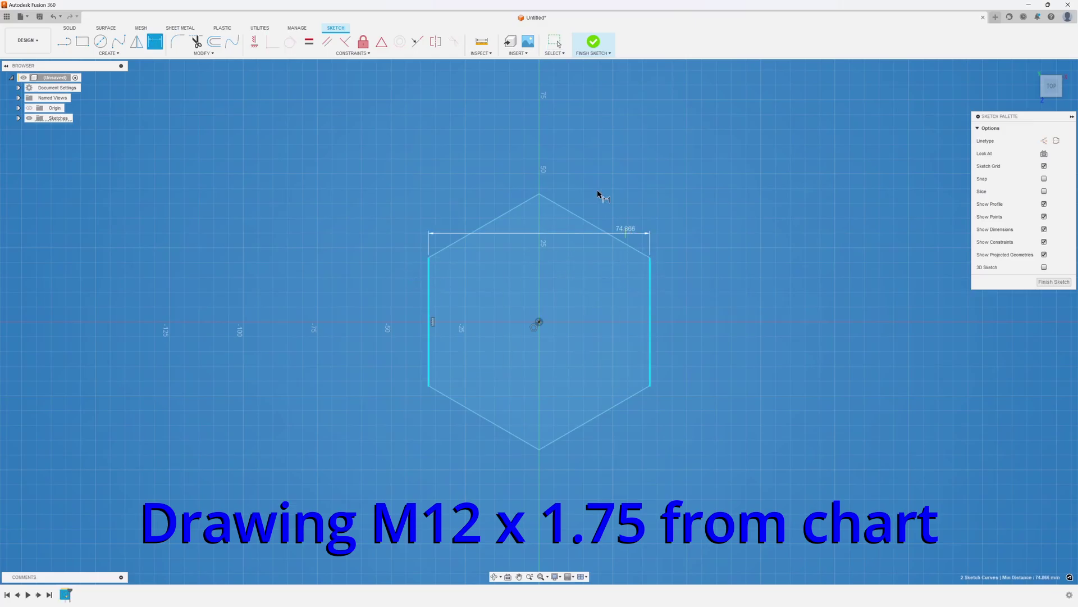
left_click(536, 114)
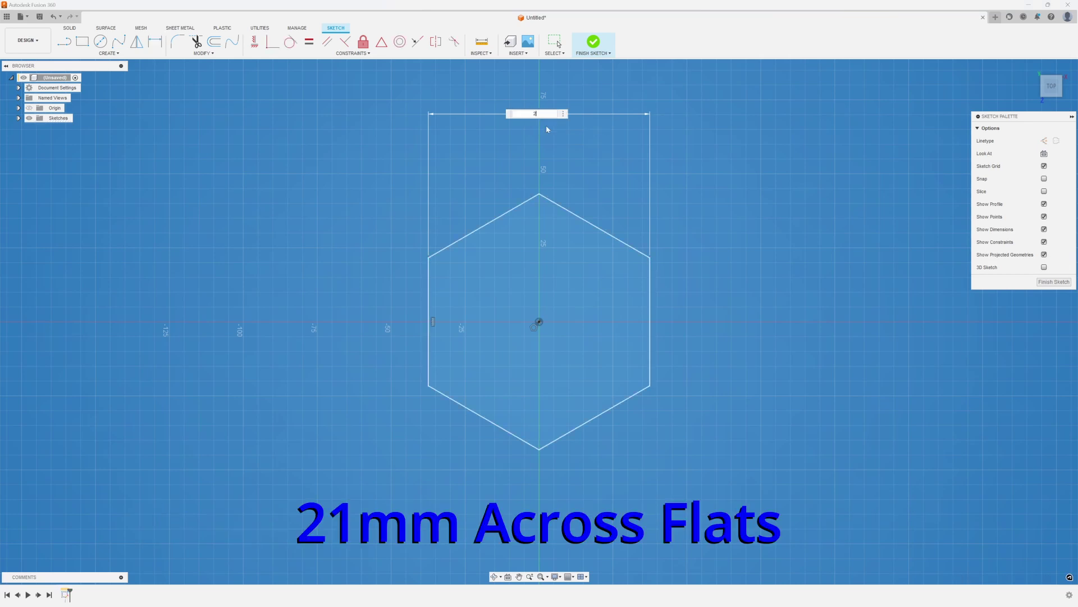
key("Return")
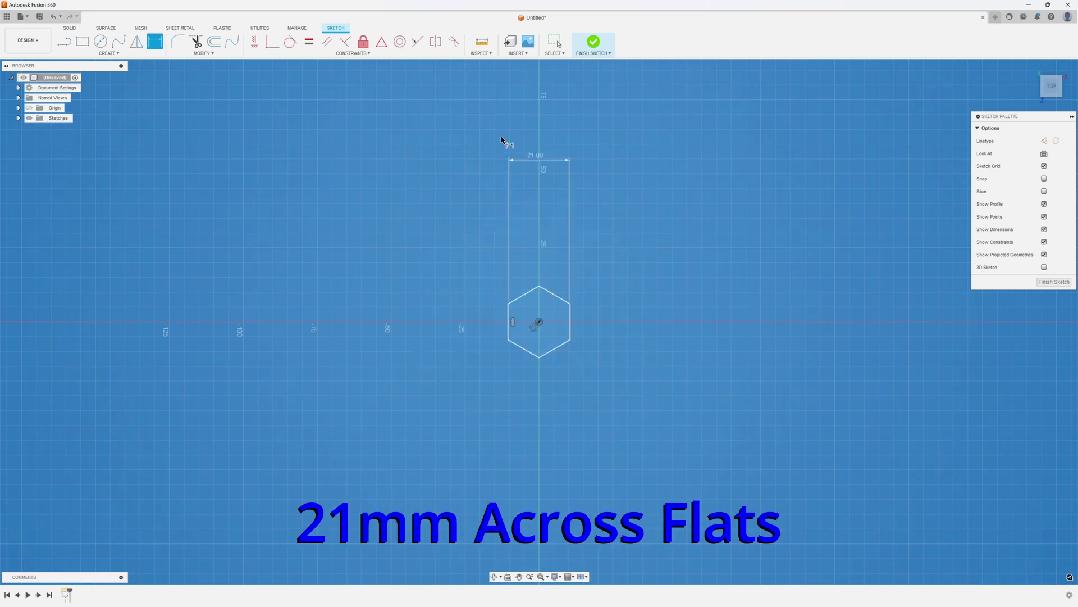
Finish the hexagon sketch and extrude it 12 mm into a solid hex body.
left_click(593, 42)
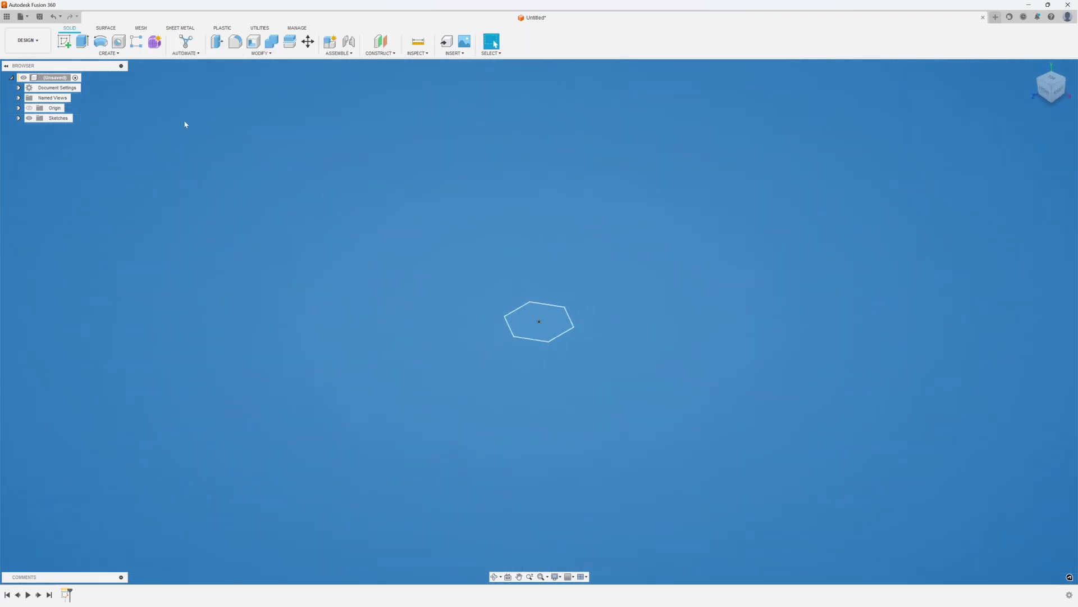
left_click(83, 41)
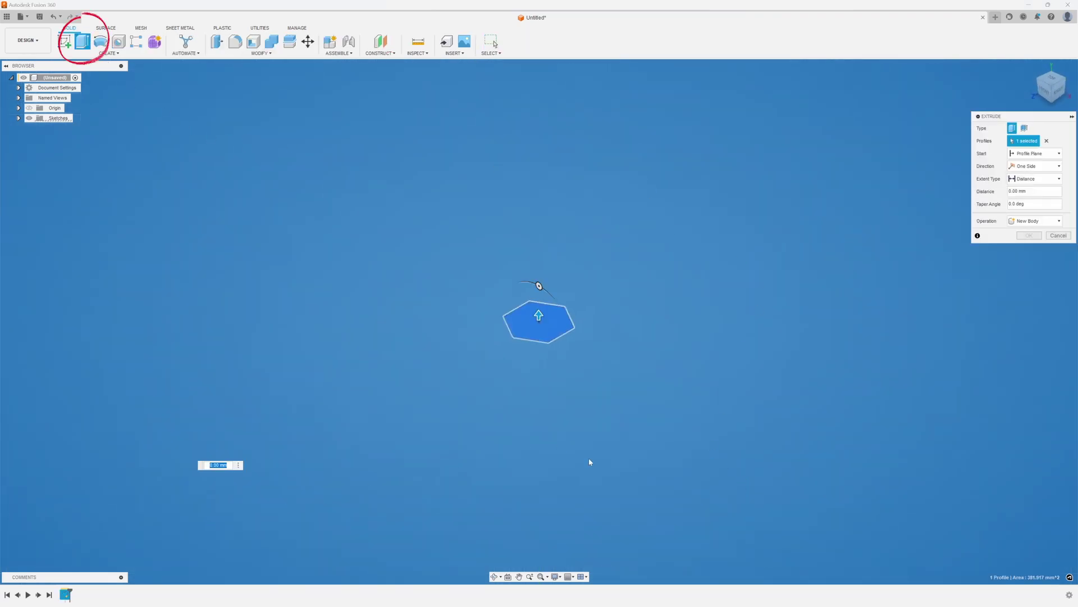
type("12")
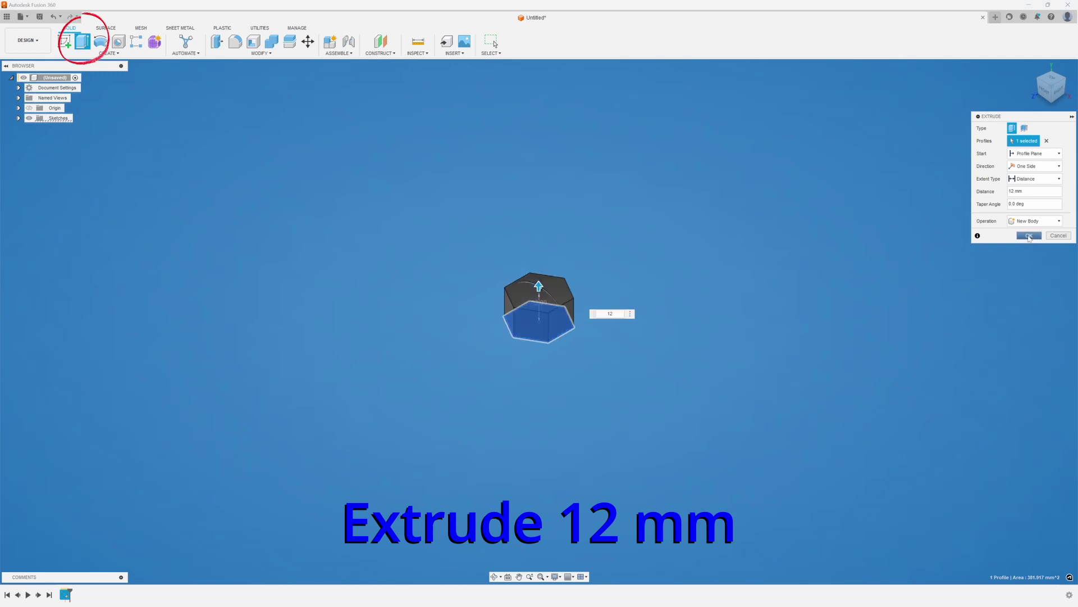
left_click(1030, 236)
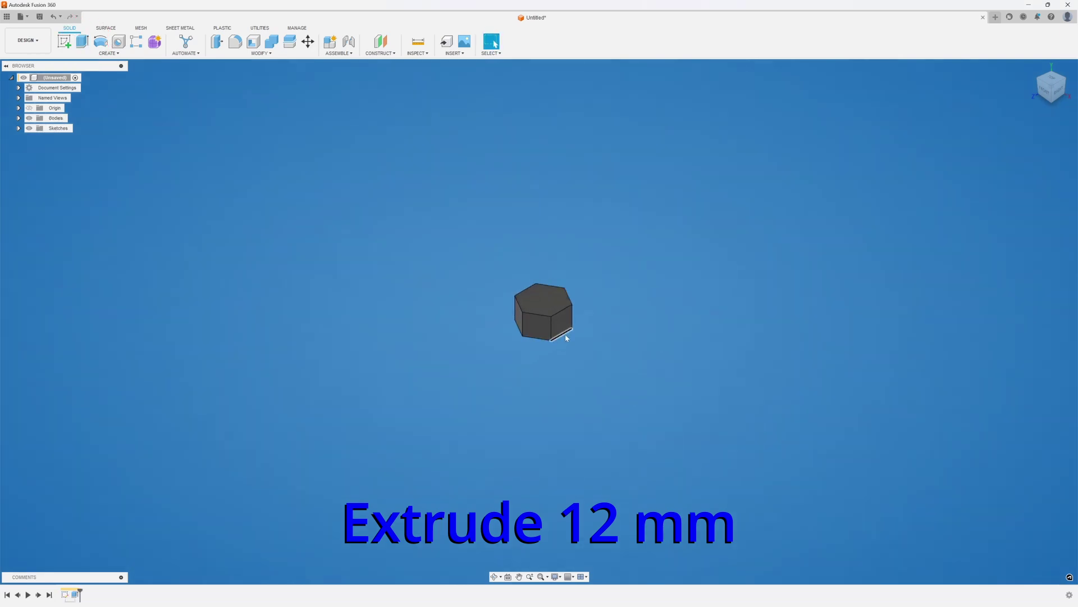
scroll(565, 334, "up", 5)
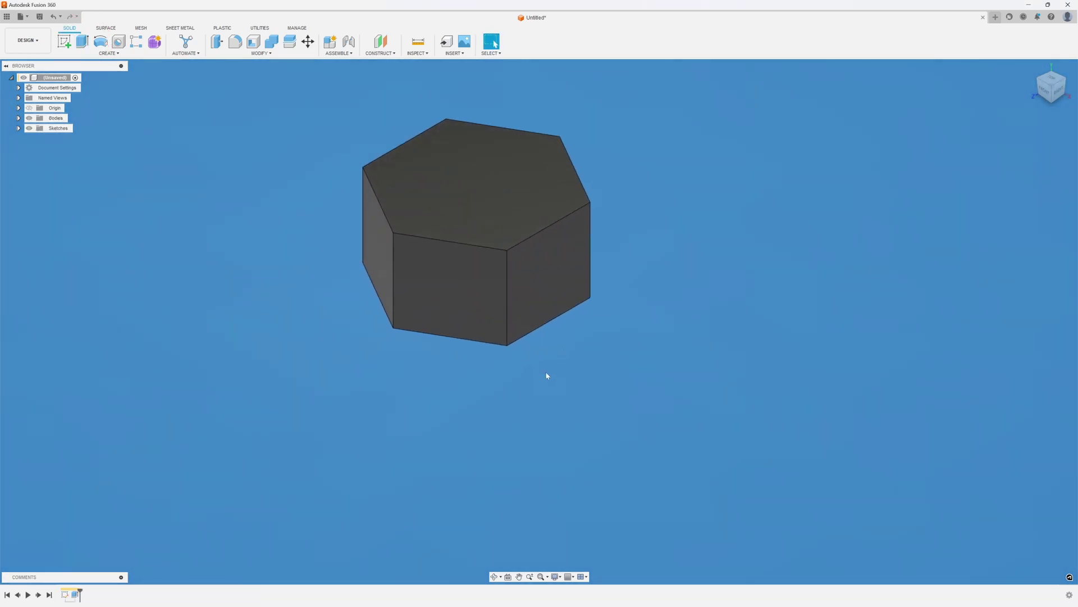
middle_click_drag(547, 373, 594, 484)
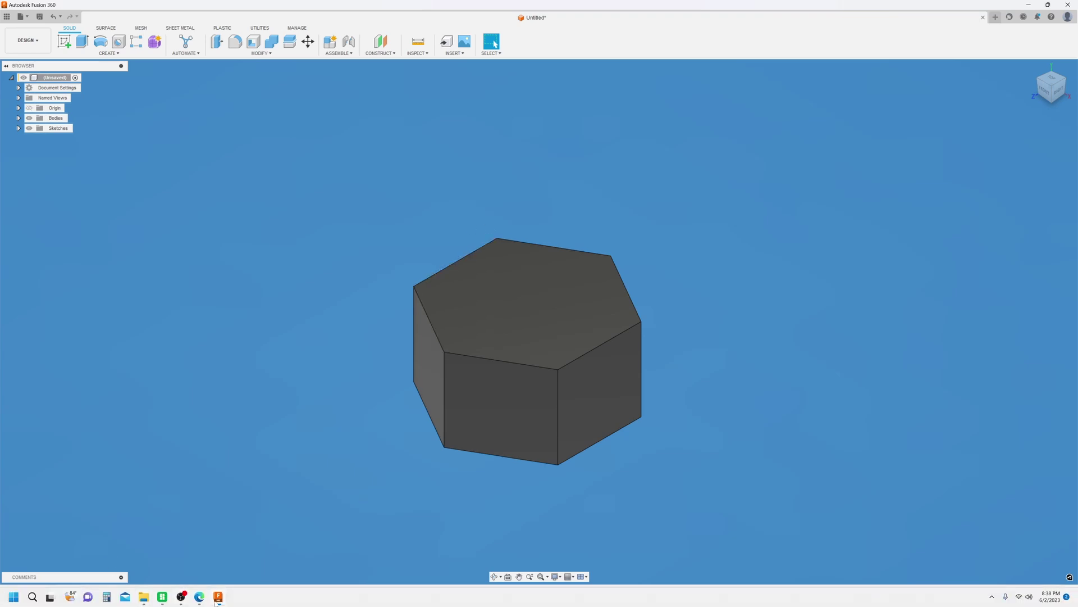
left_click(219, 599)
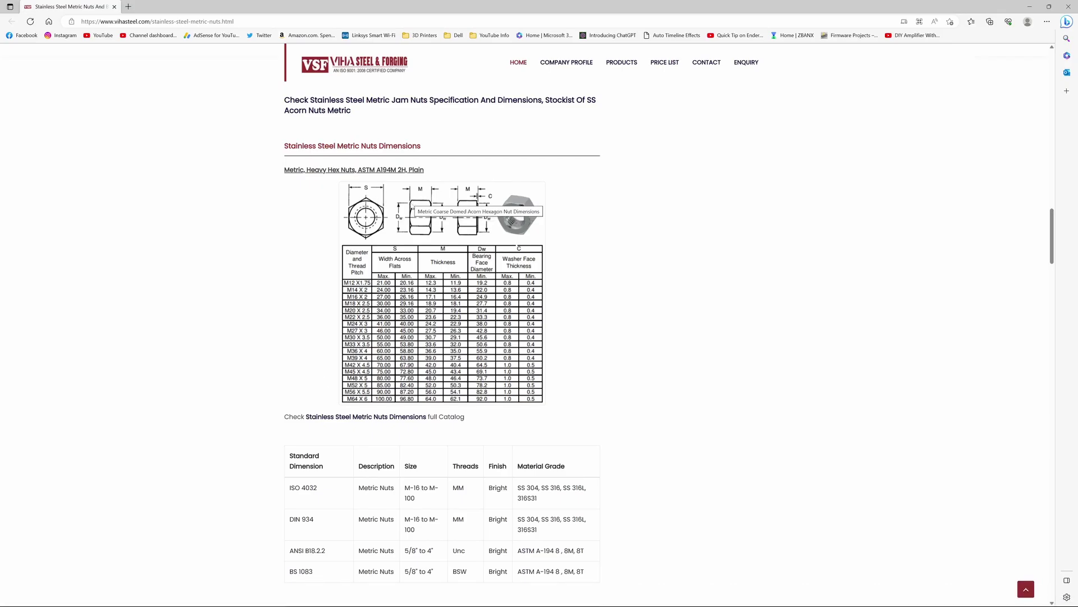
left_click(410, 206)
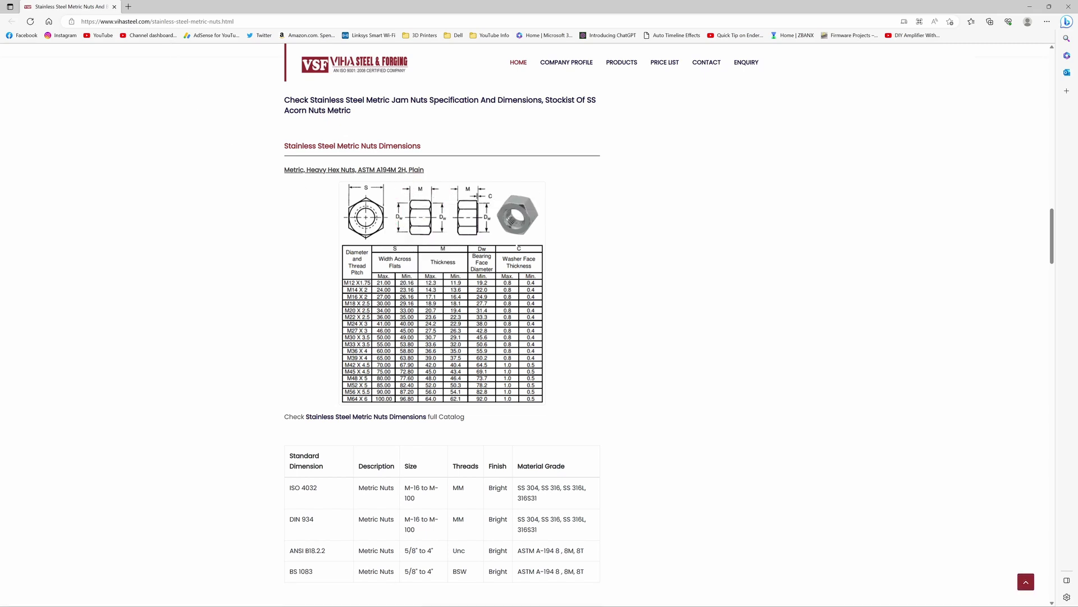
Draw a centred circle inside the hexagon in a new sketch on the body's top face.
left_click(218, 596)
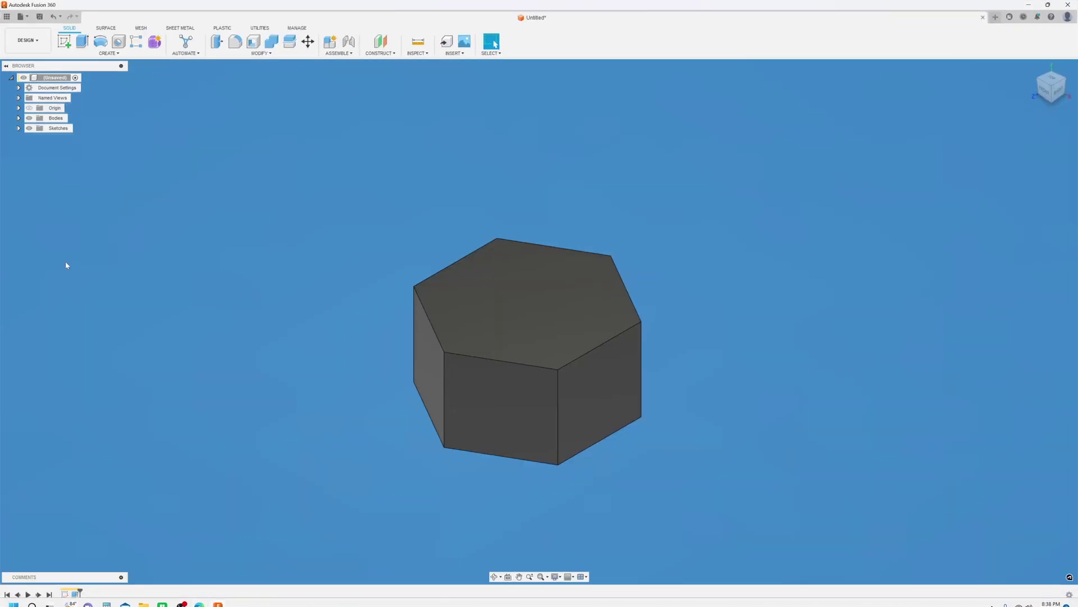
left_click(64, 41)
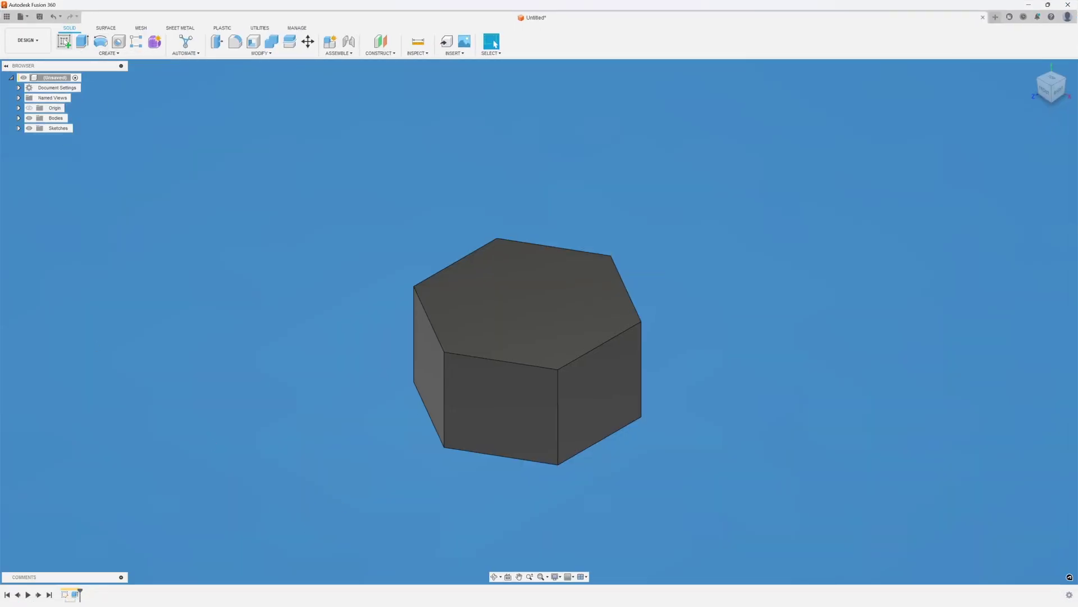
left_click(542, 323)
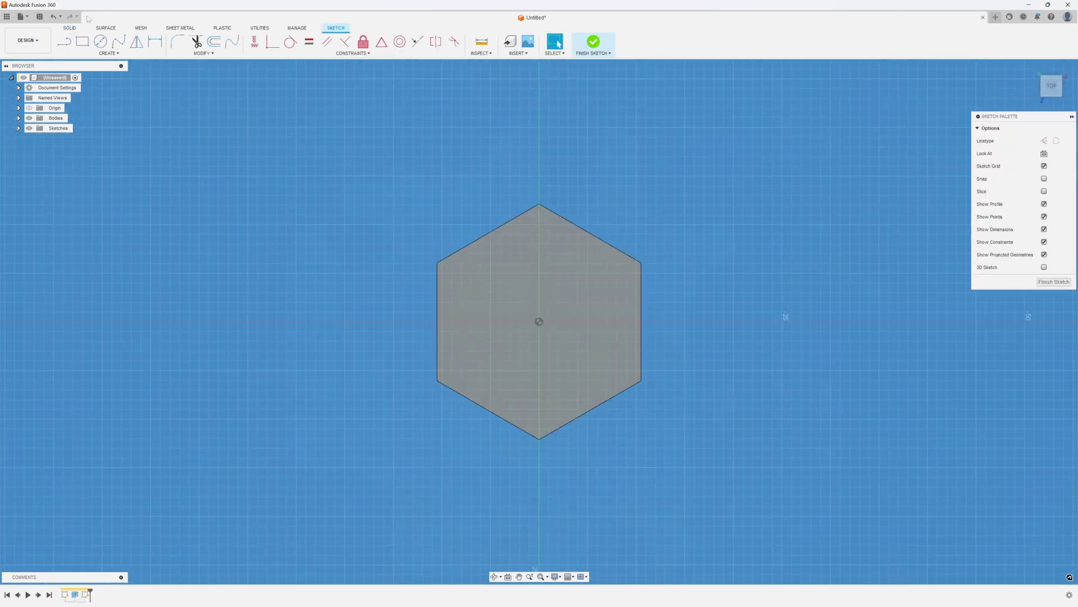
left_click(100, 41)
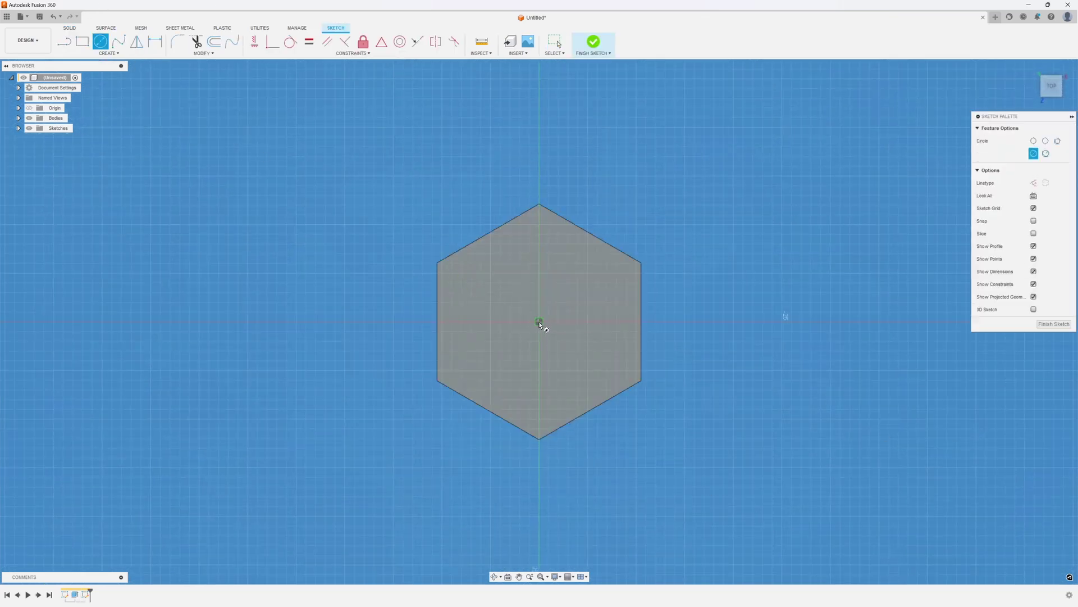
left_click(540, 324)
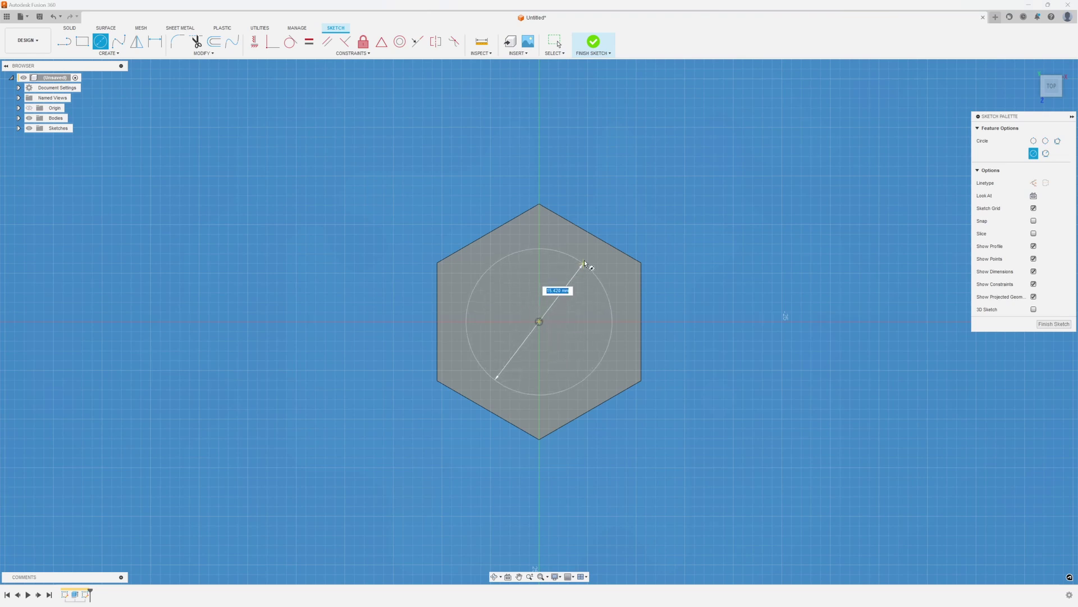
left_click(585, 261)
right_click(686, 334)
left_click(718, 334)
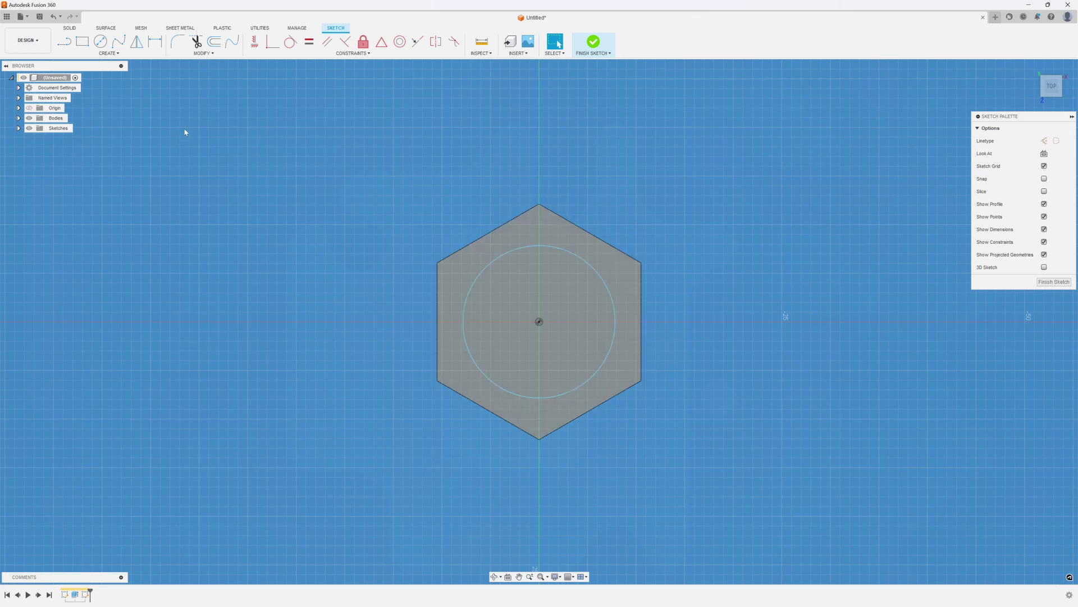
Make the circle tangent to a hexagon edge and finish the sketch.
left_click(291, 42)
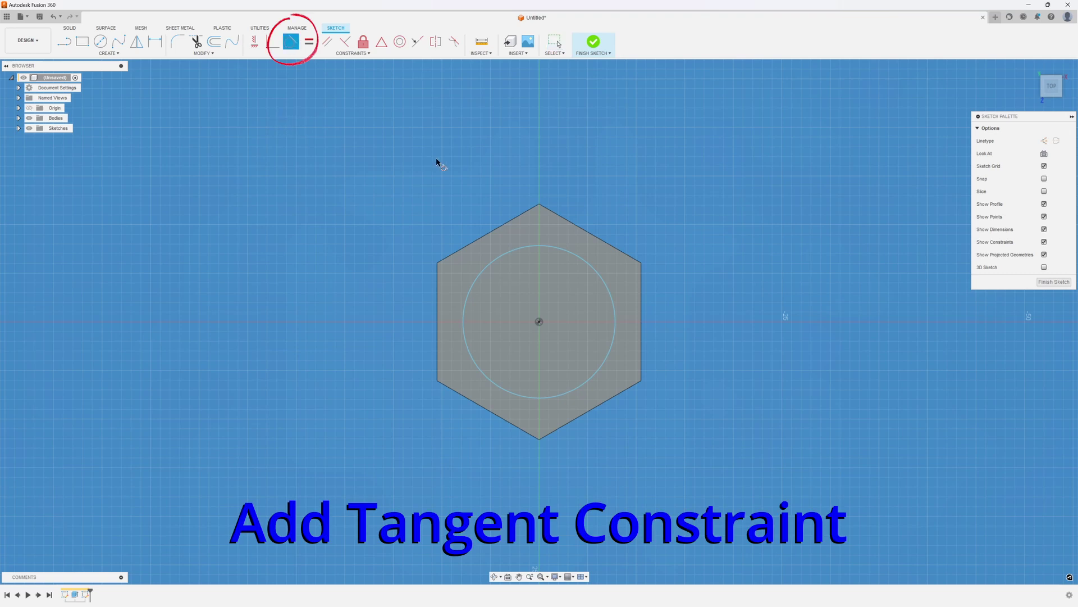
left_click(580, 258)
left_click(579, 258)
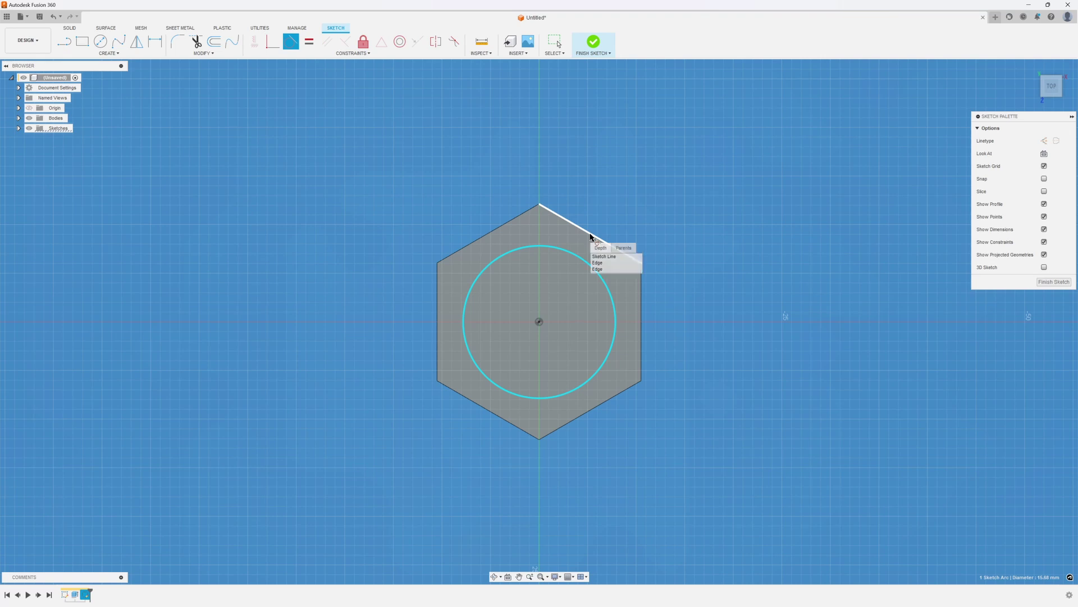
left_click(593, 235)
key("Escape")
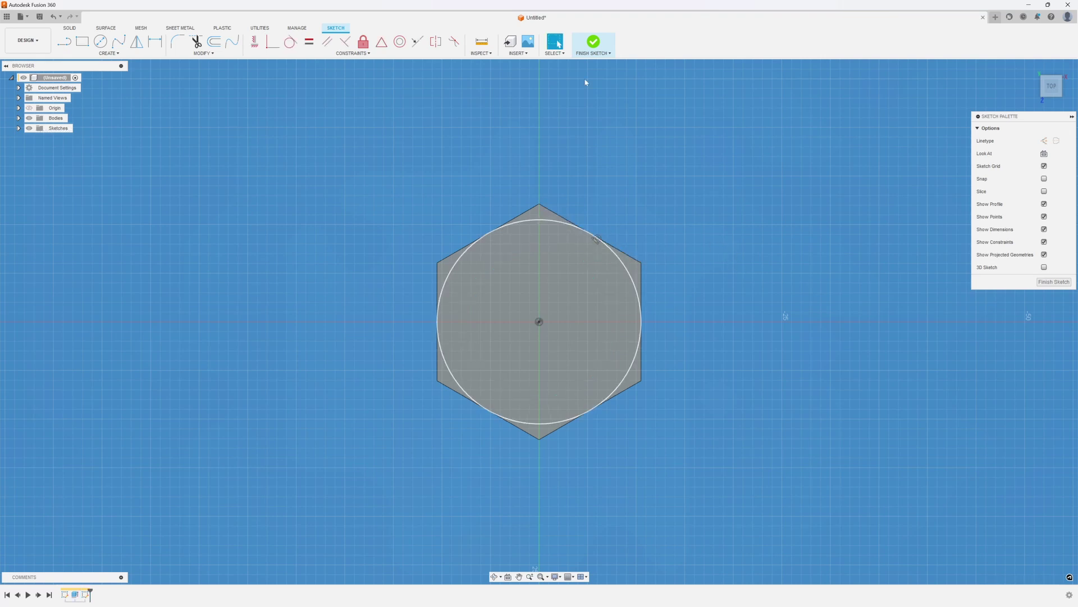
left_click(593, 42)
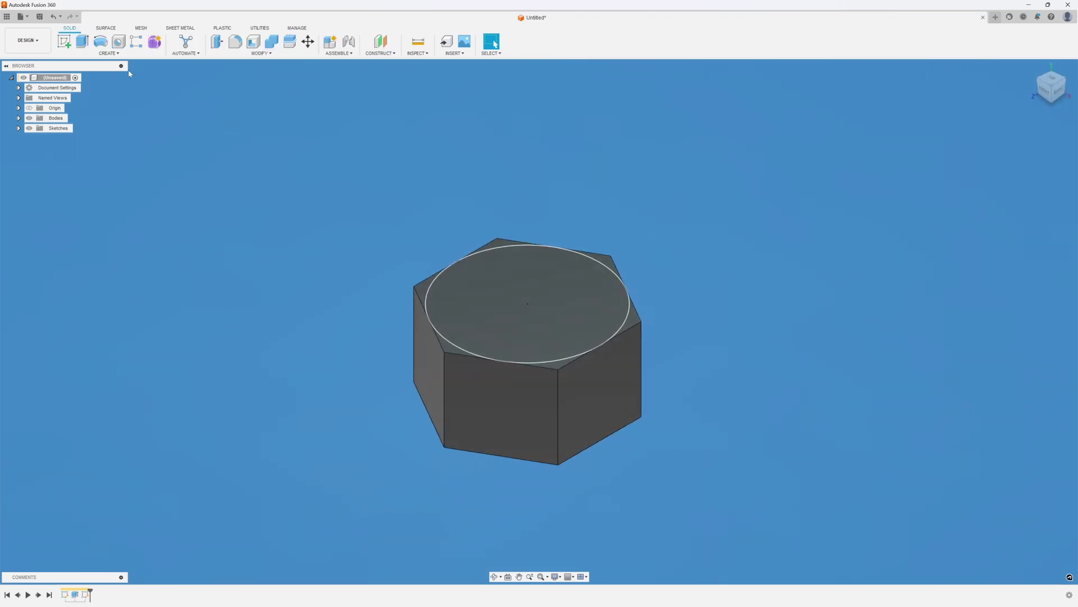
Intersect-extrude the circle profile with a 45° taper and -12 mm distance.
left_click(83, 42)
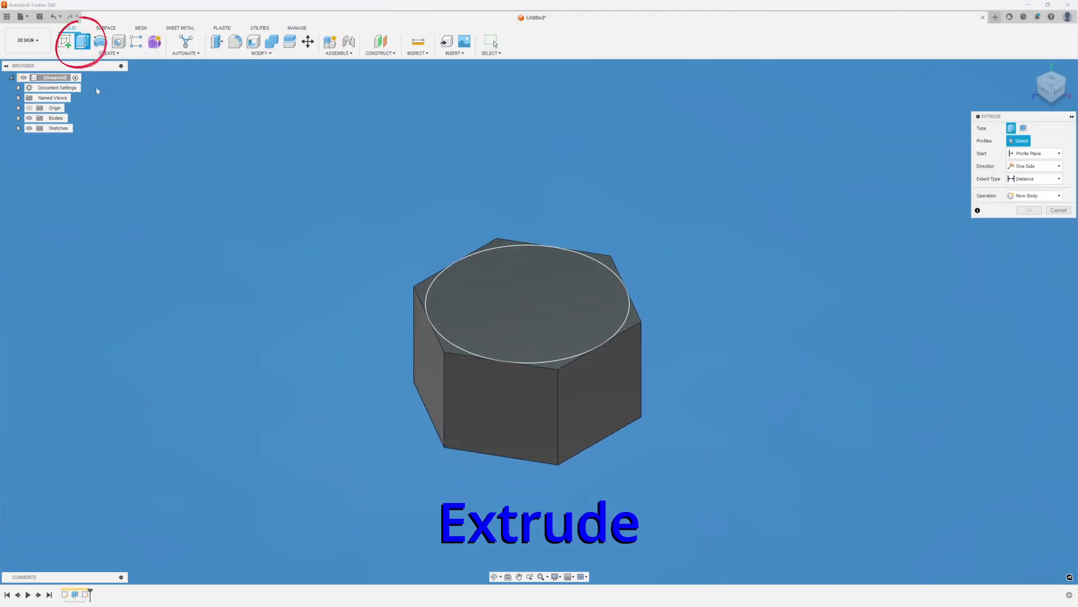
left_click(560, 277)
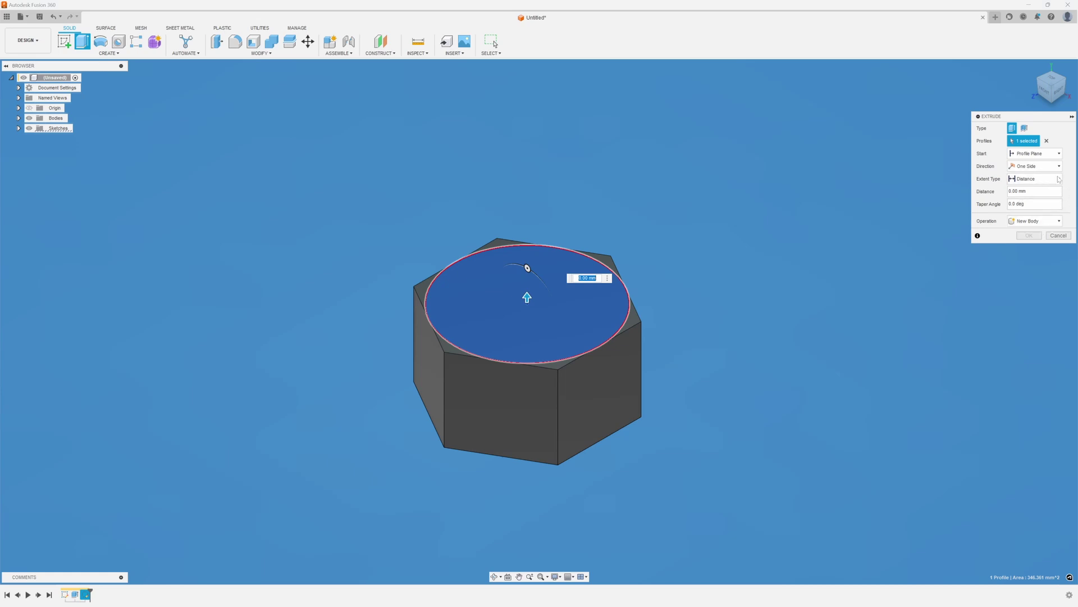
left_click(1061, 221)
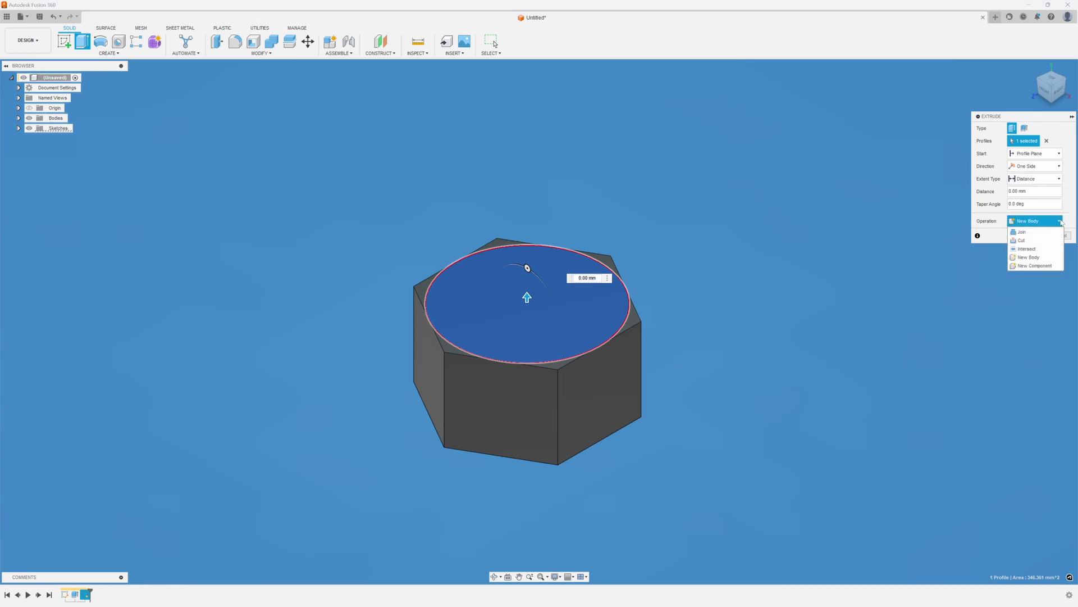
left_click(1034, 249)
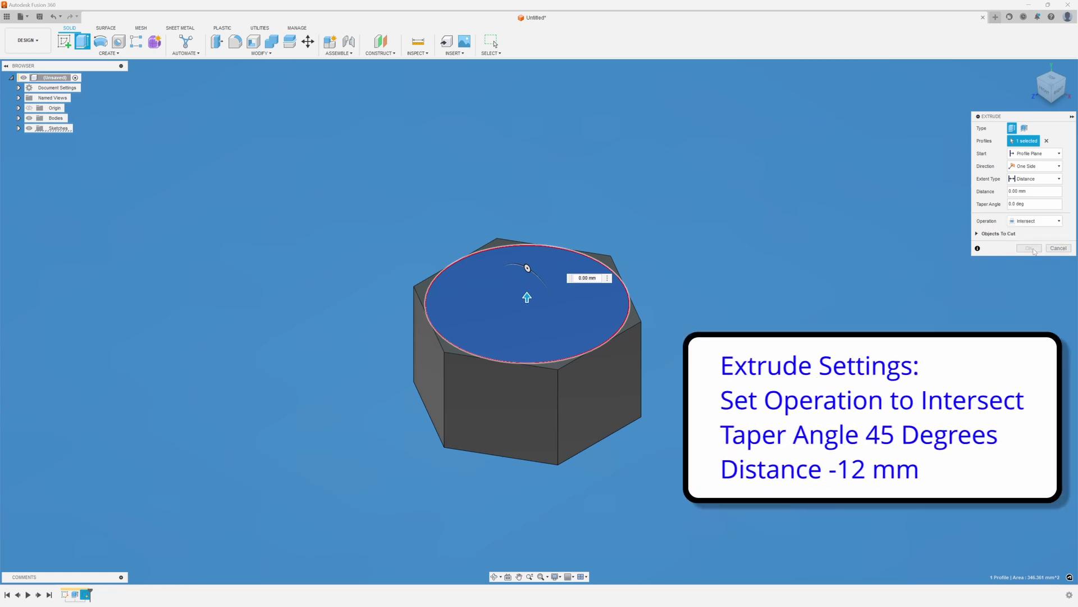
left_click(1013, 204)
type("45")
key("Tab")
left_click(991, 192)
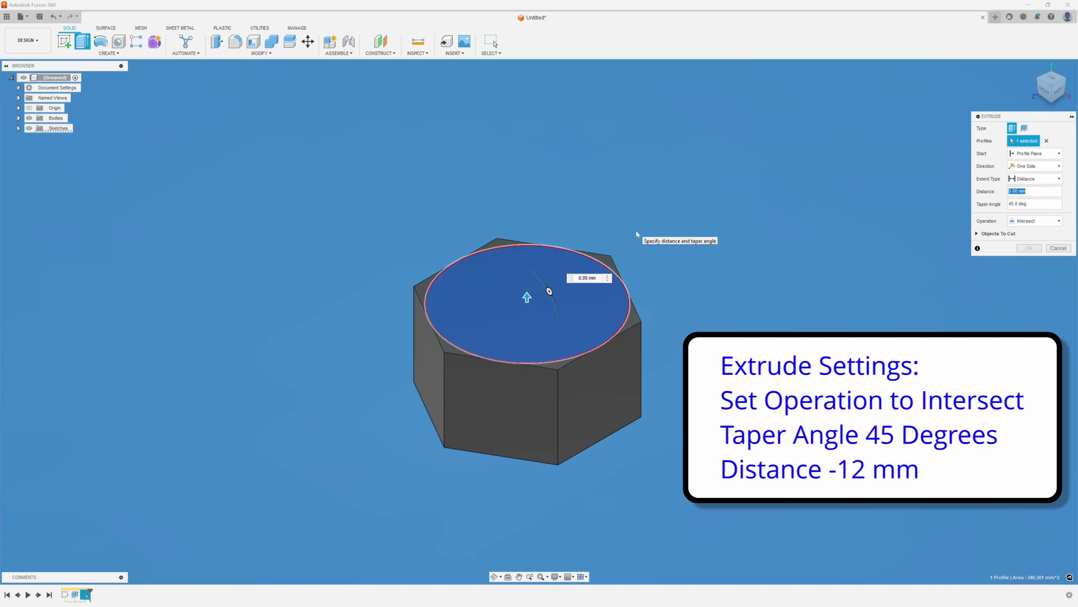
type("-12")
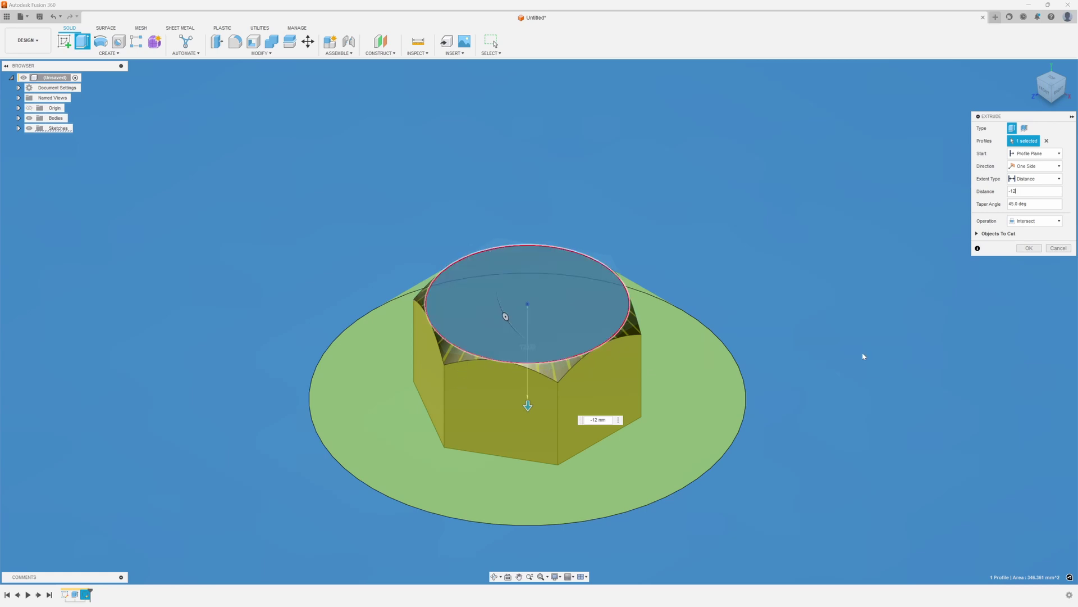
left_click(1029, 248)
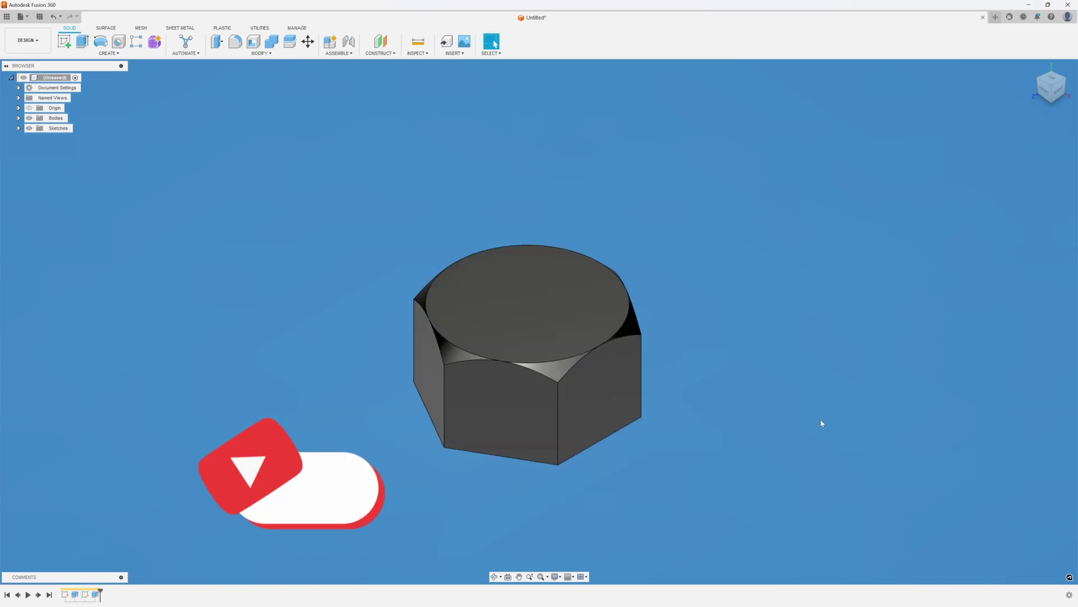
mouse_move(1050, 85)
left_mouse_down()
mouse_move(1052, 74)
mouse_move(1052, 87)
left_mouse_up()
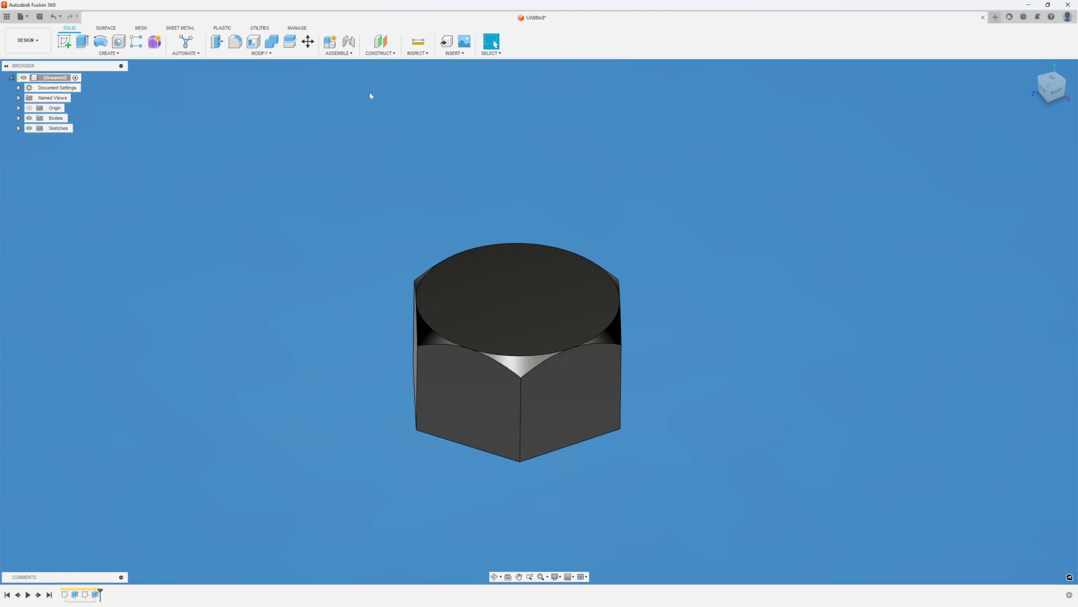
Create a midplane between the nut's top face and bottom hexagon face.
left_click(380, 52)
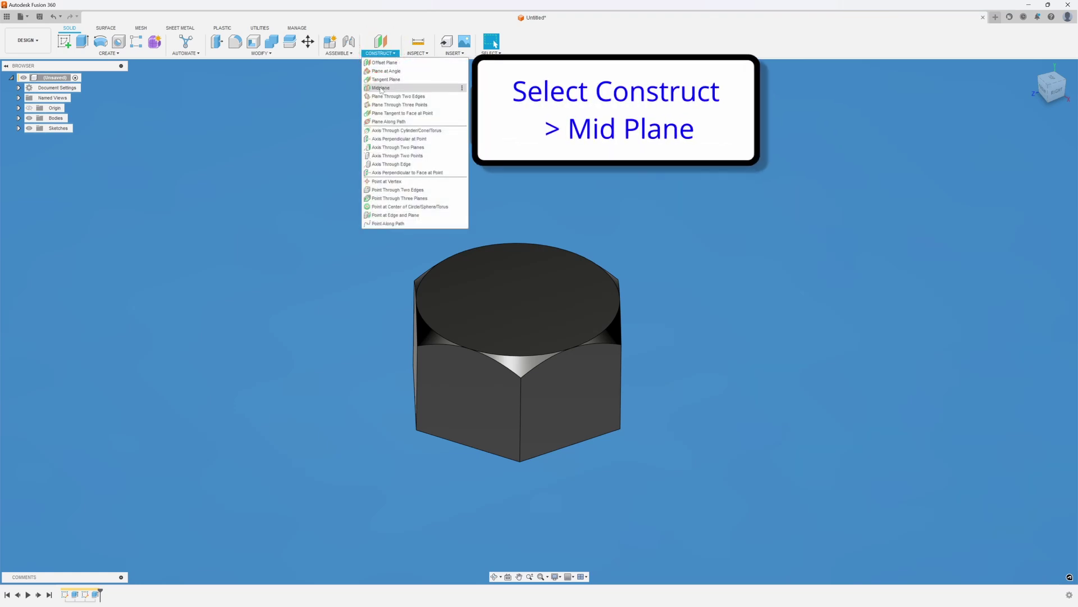
left_click(380, 89)
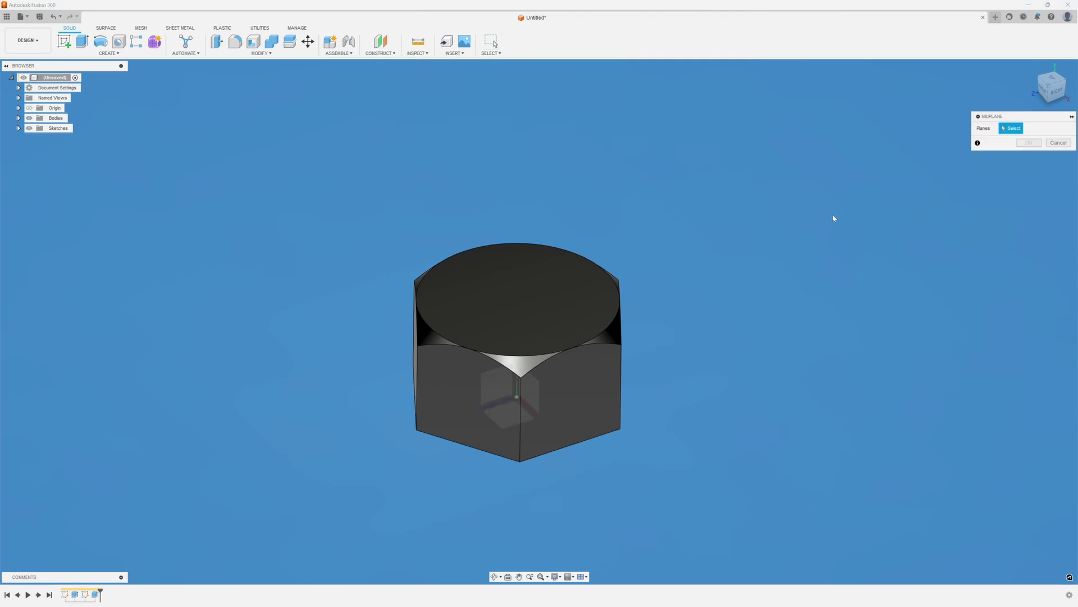
left_click(529, 292)
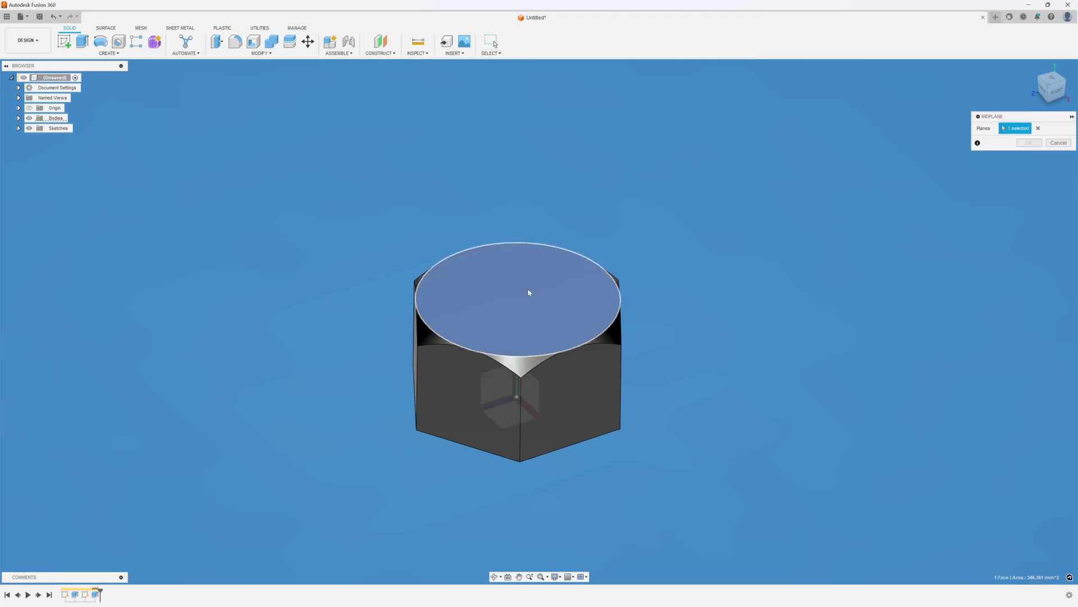
left_click(1048, 104)
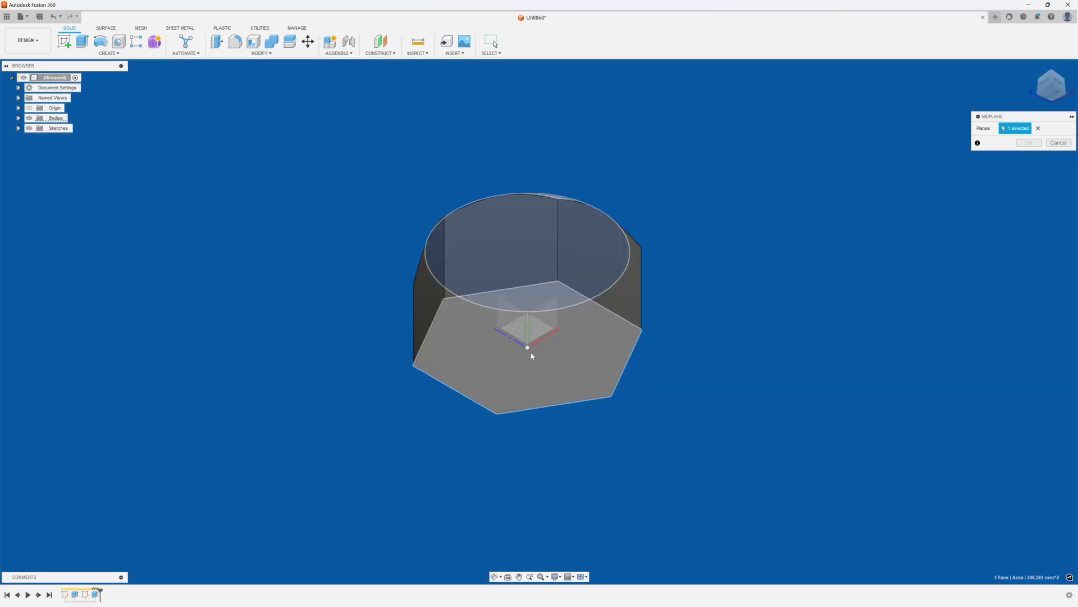
left_click(502, 385)
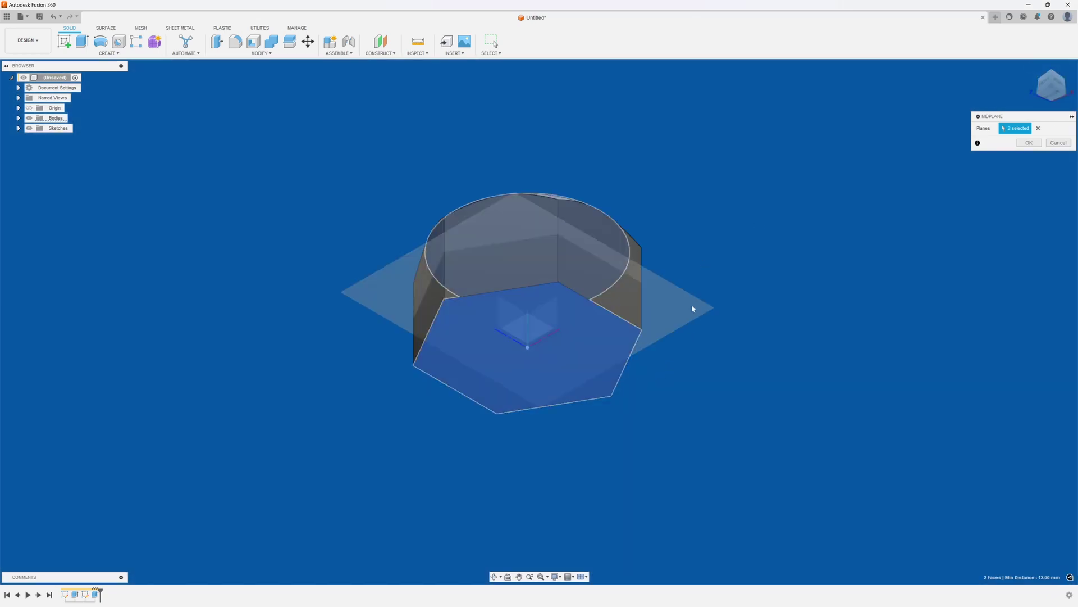
left_click(1028, 143)
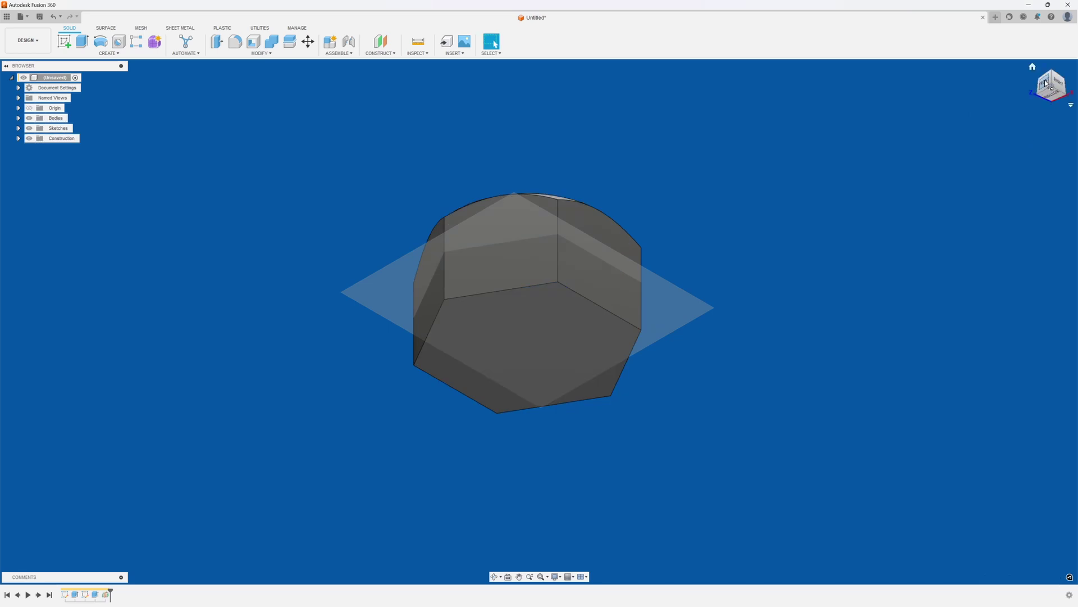
left_click(1045, 82)
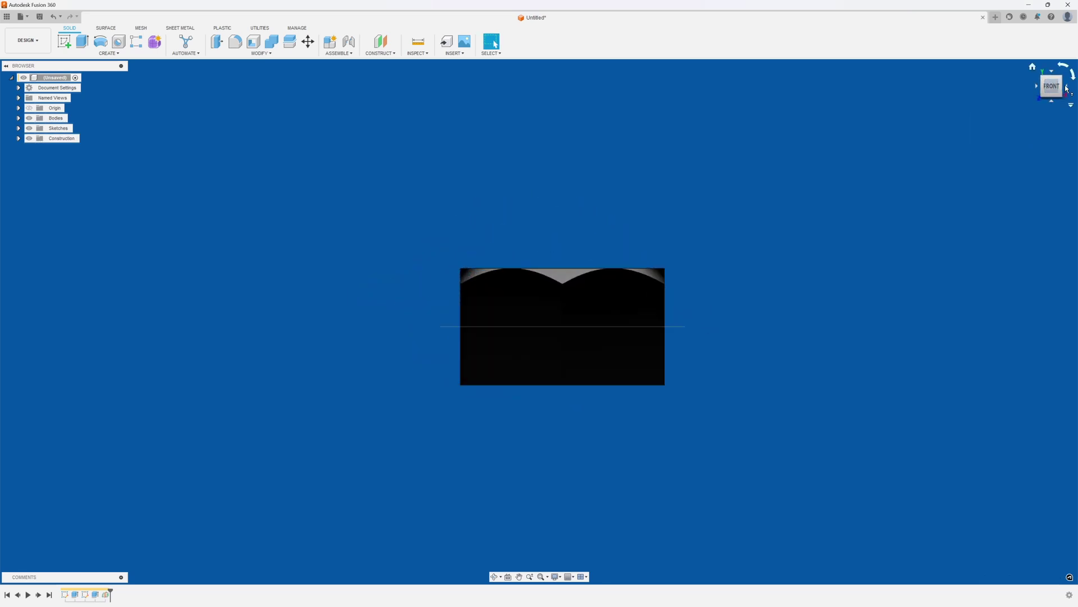
left_click(1067, 88)
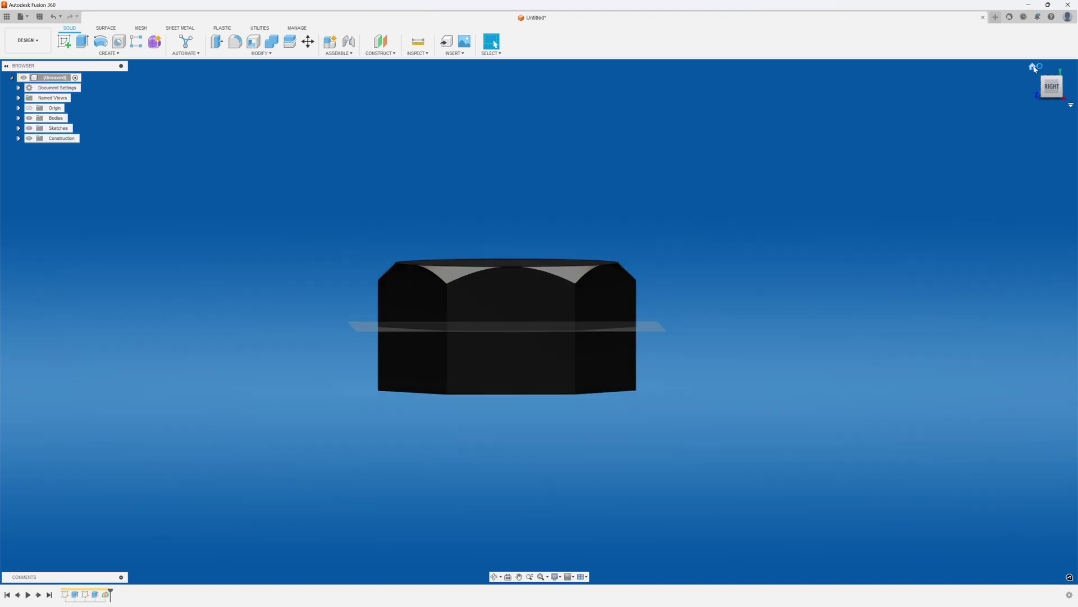
left_click(1034, 67)
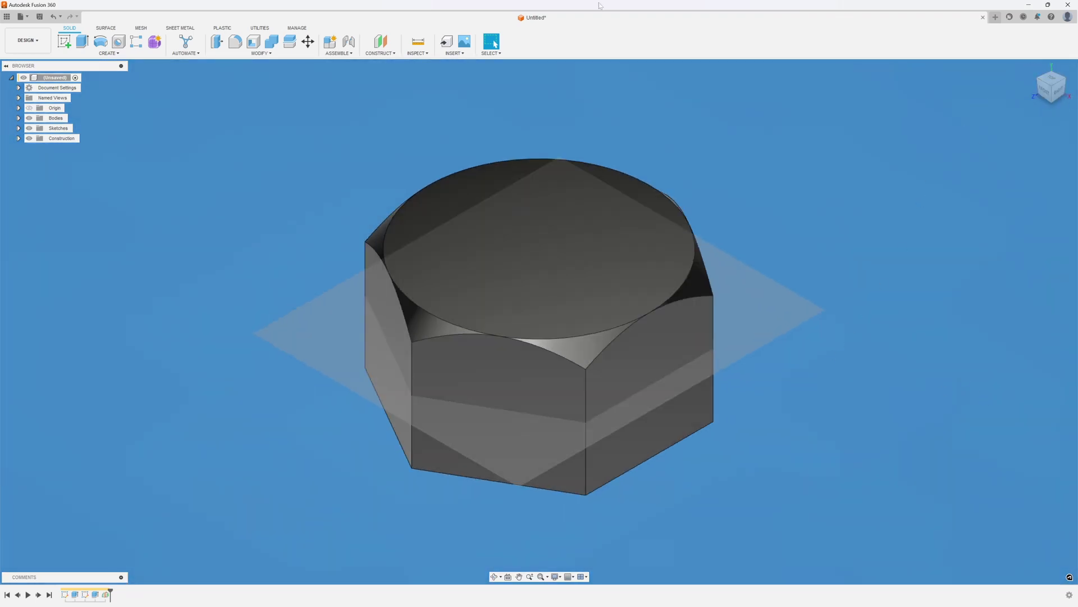
Start a Mirror feature with the object type set to Faces.
left_click(118, 54)
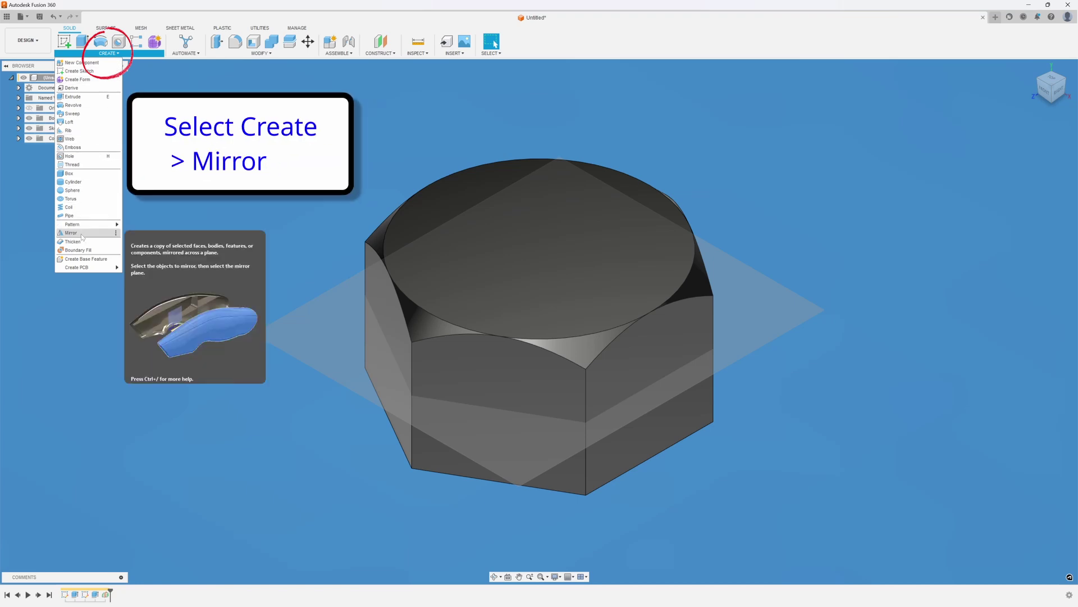
left_click(84, 232)
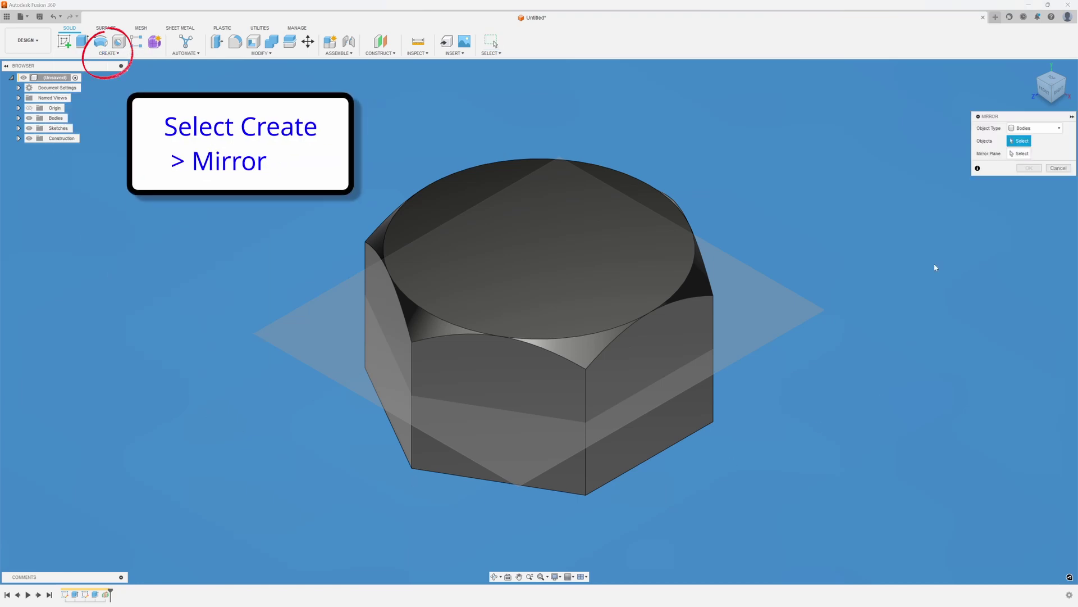
left_click(1059, 129)
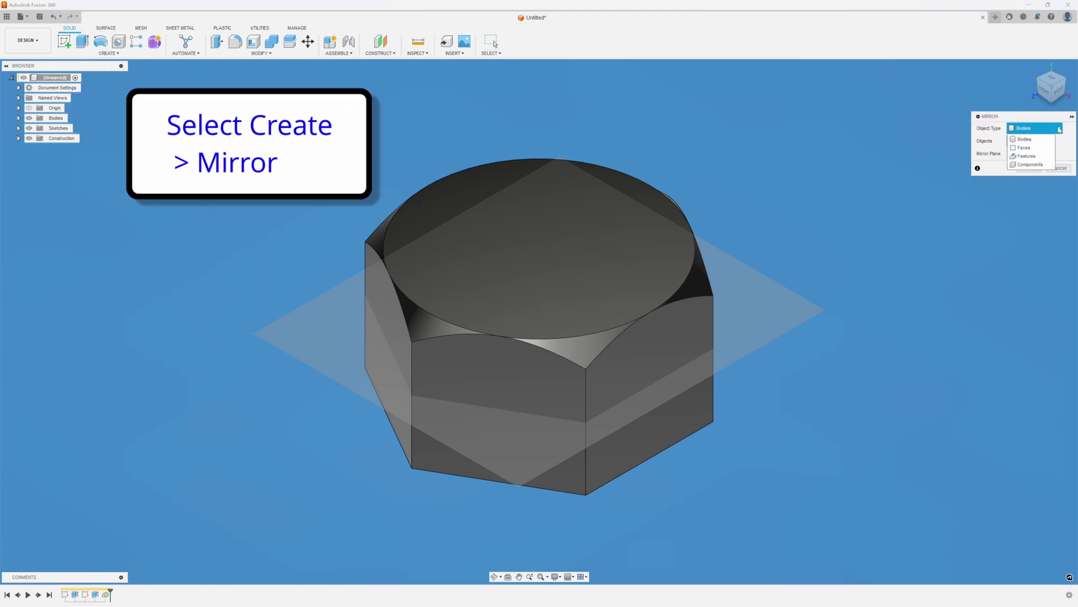
left_click(1024, 147)
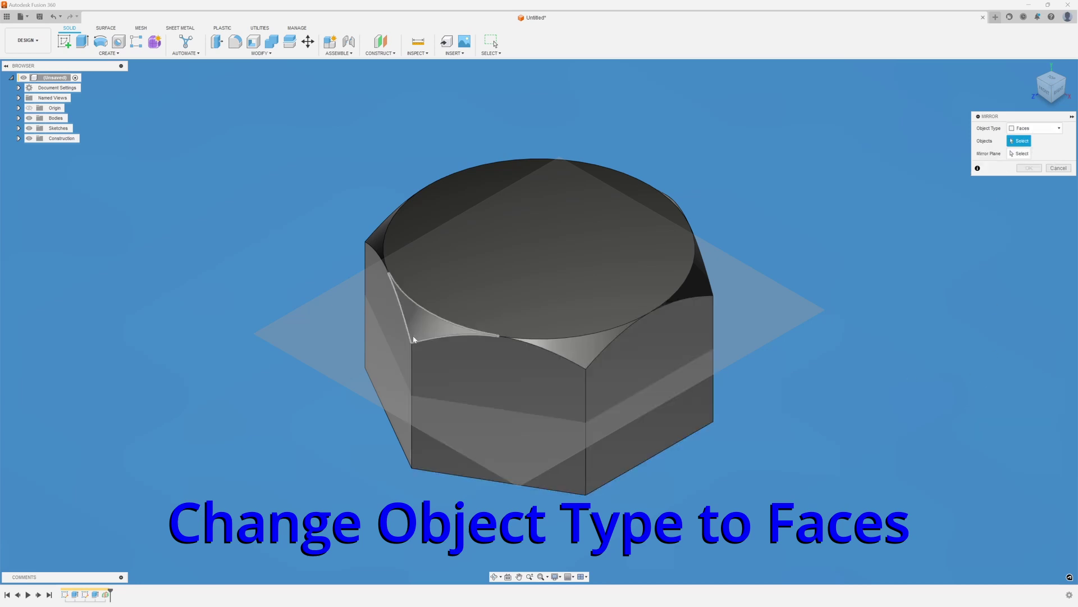
Select all six chamfer faces and use the midplane as the mirror plane.
left_click(480, 338)
left_click(548, 344)
left_click(691, 290)
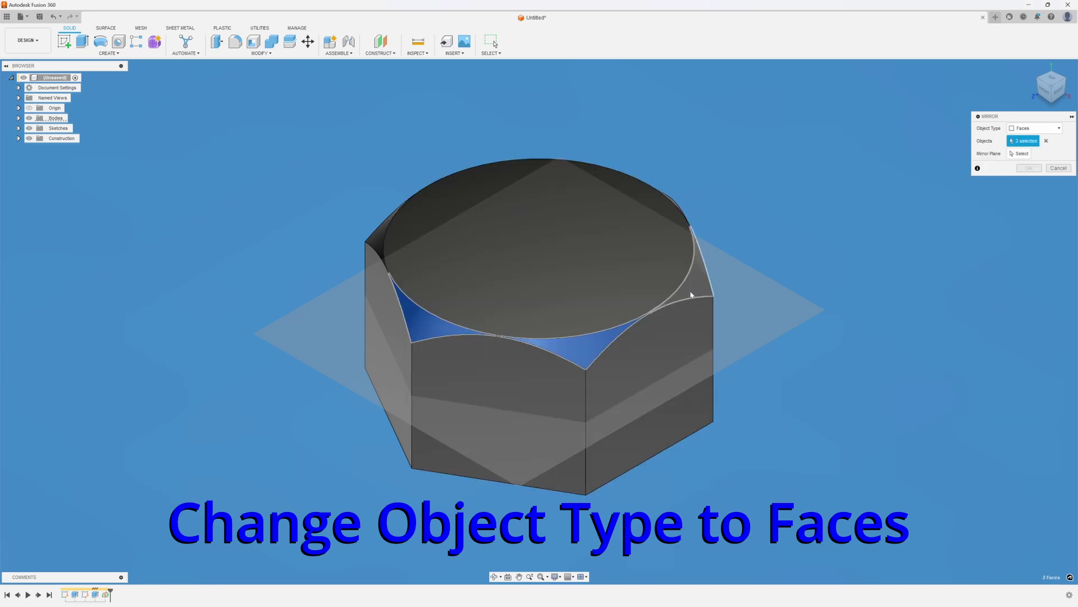
left_click(1068, 73)
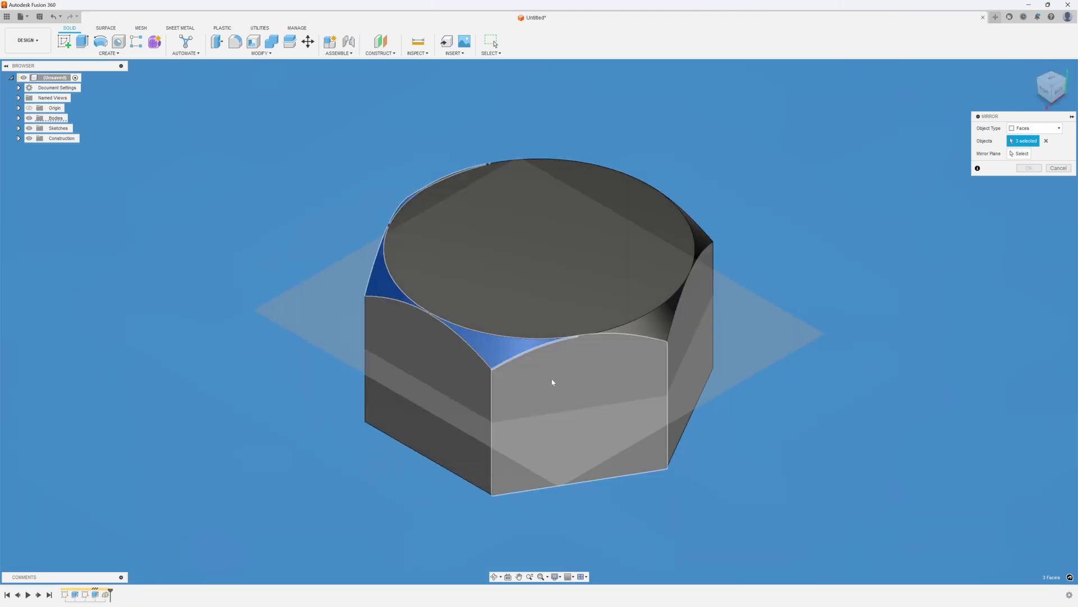
left_click(638, 332)
left_click(707, 240)
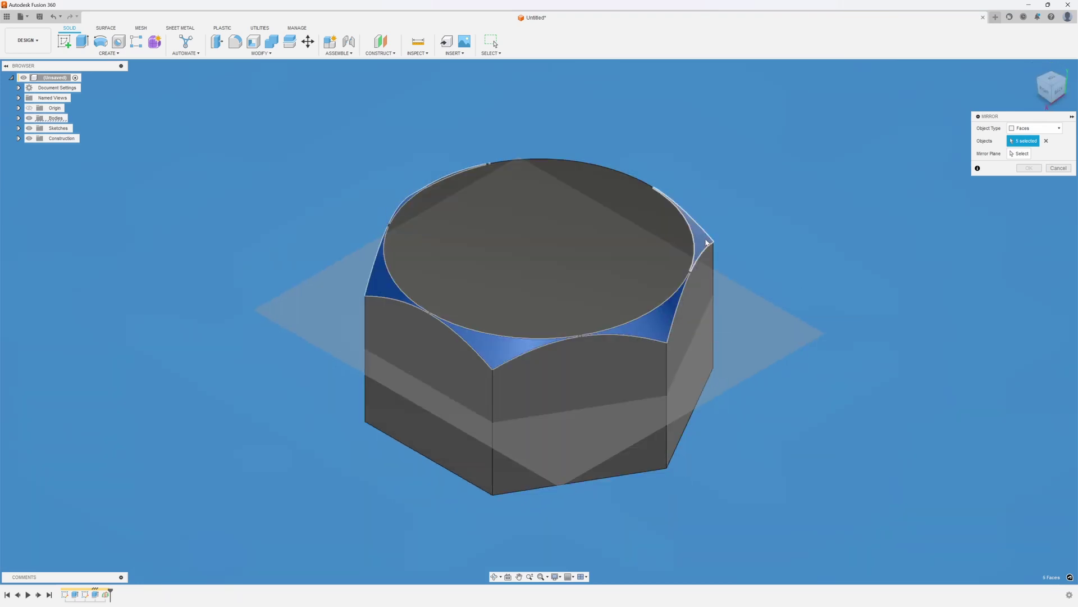
left_click(1064, 82)
left_click(694, 285)
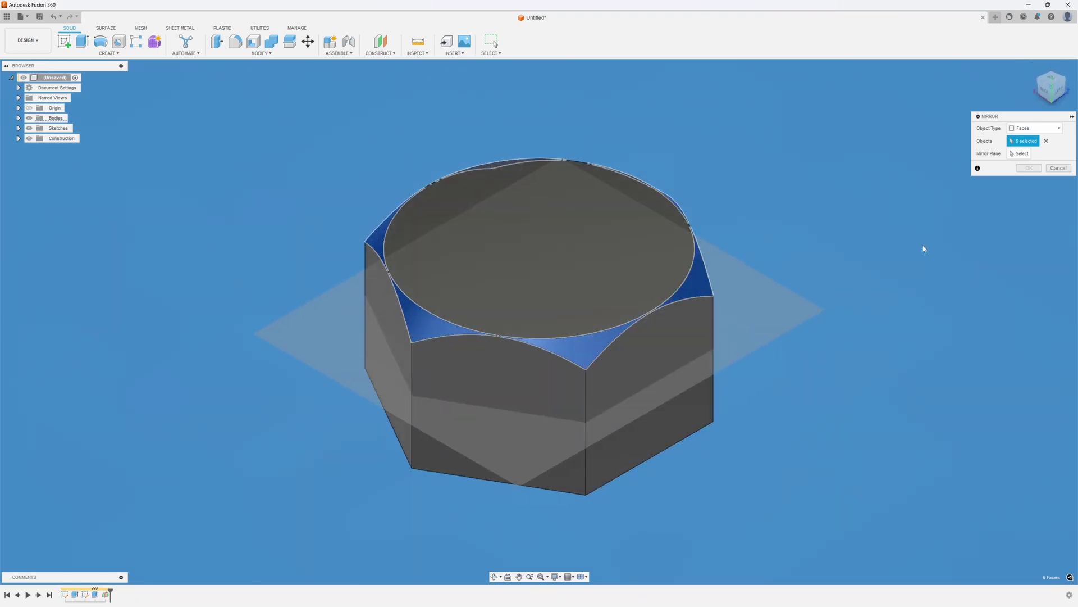
left_click(1019, 154)
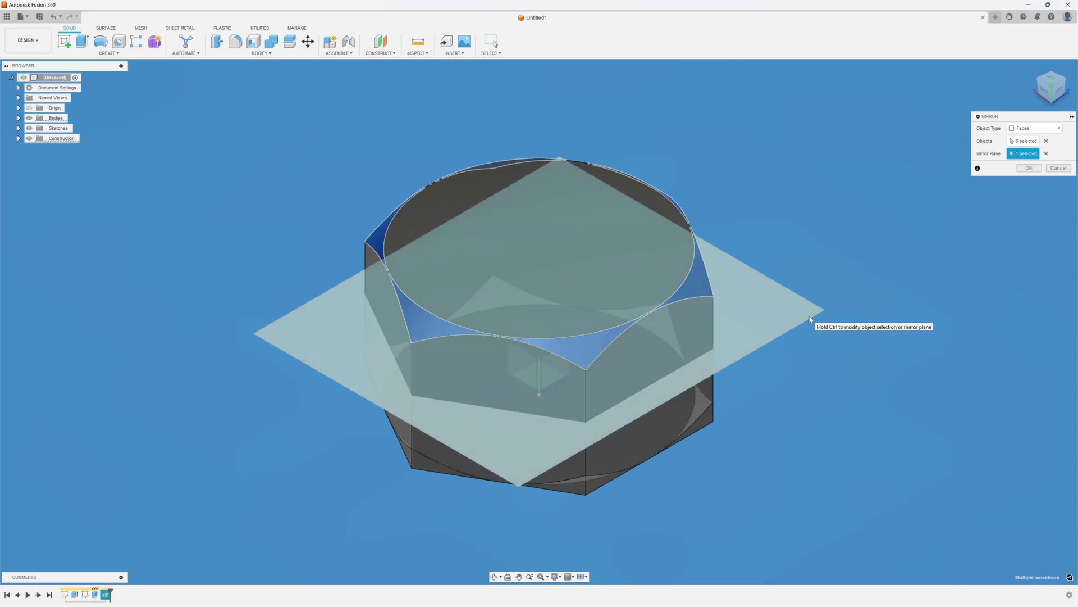
left_click(813, 320)
Confirm the mirrored chamfer faces and hide the construction planes in the Browser.
left_click(1025, 167)
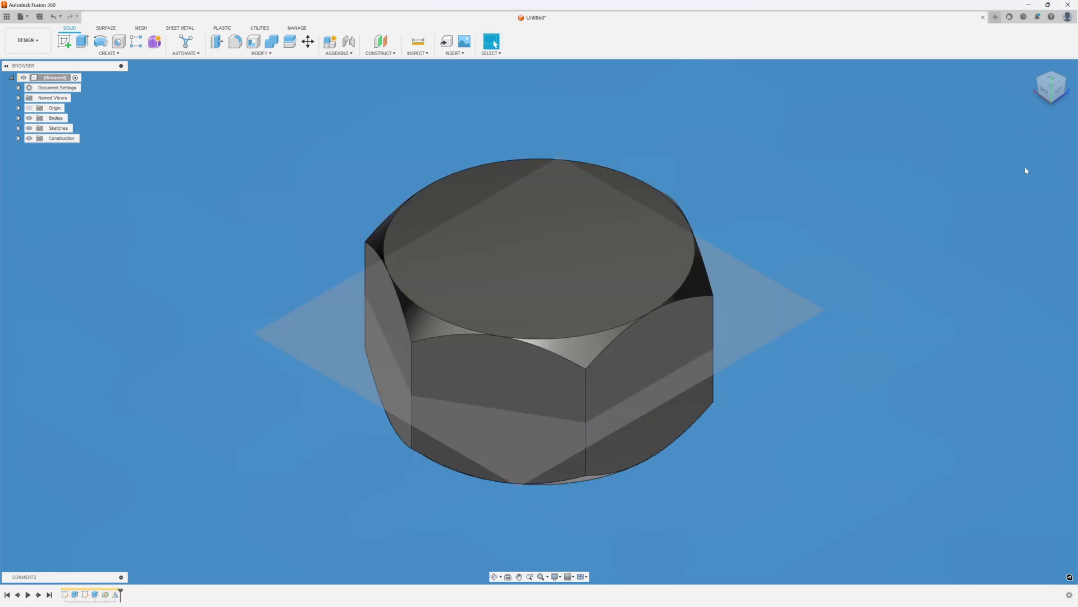
left_click(1044, 94)
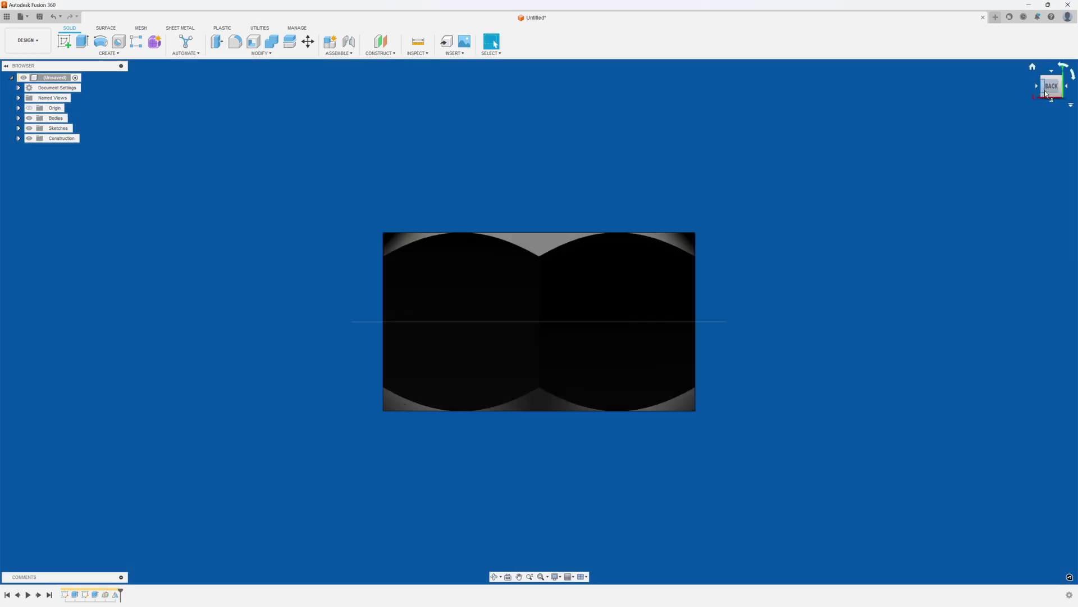
left_click(1069, 88)
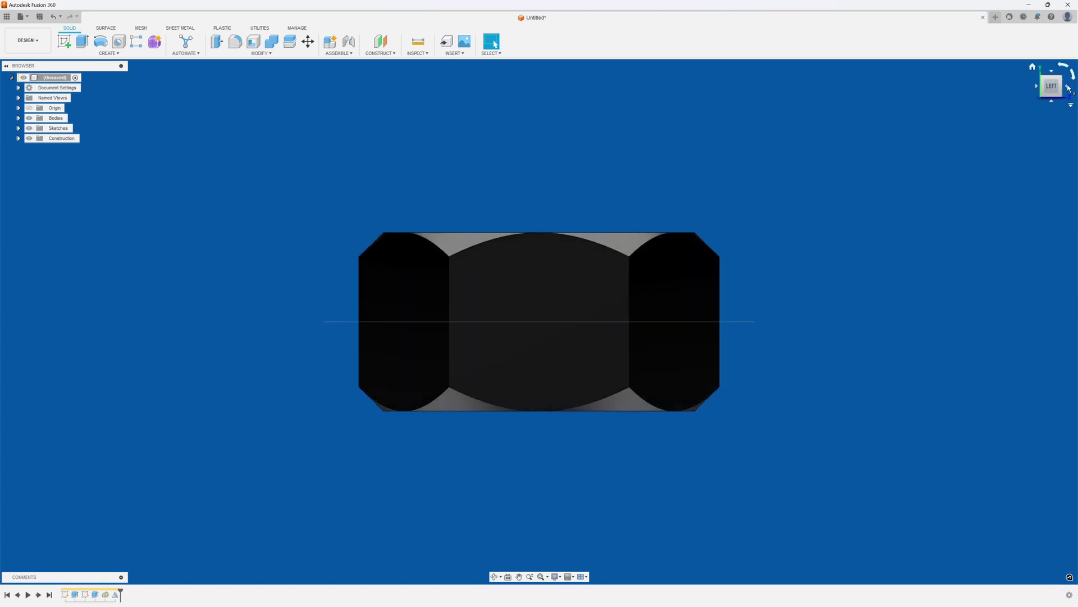
left_click_drag(1051, 89, 1048, 98)
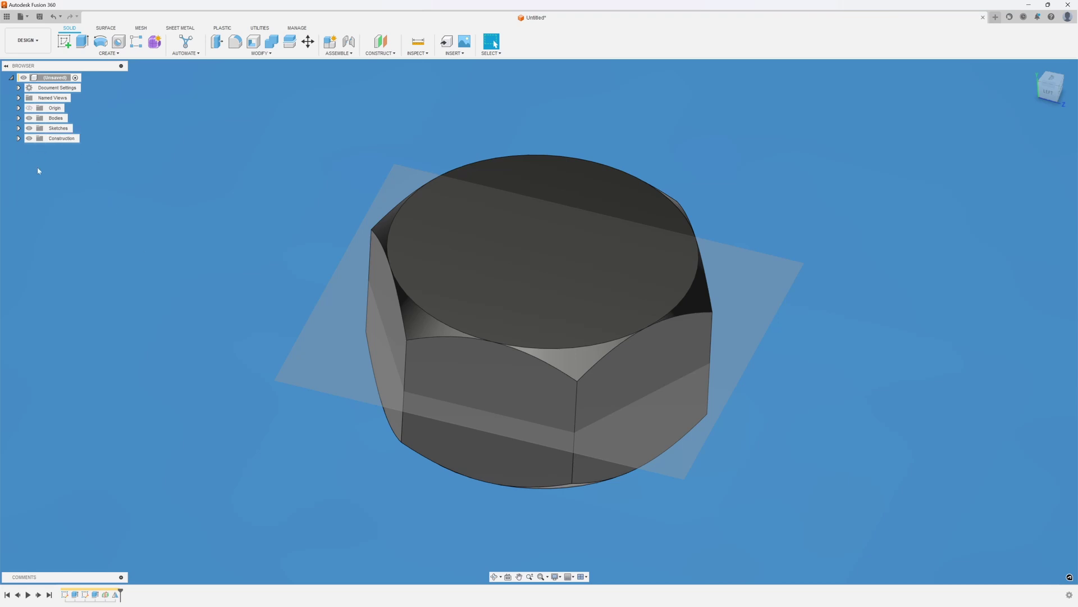
left_click(29, 138)
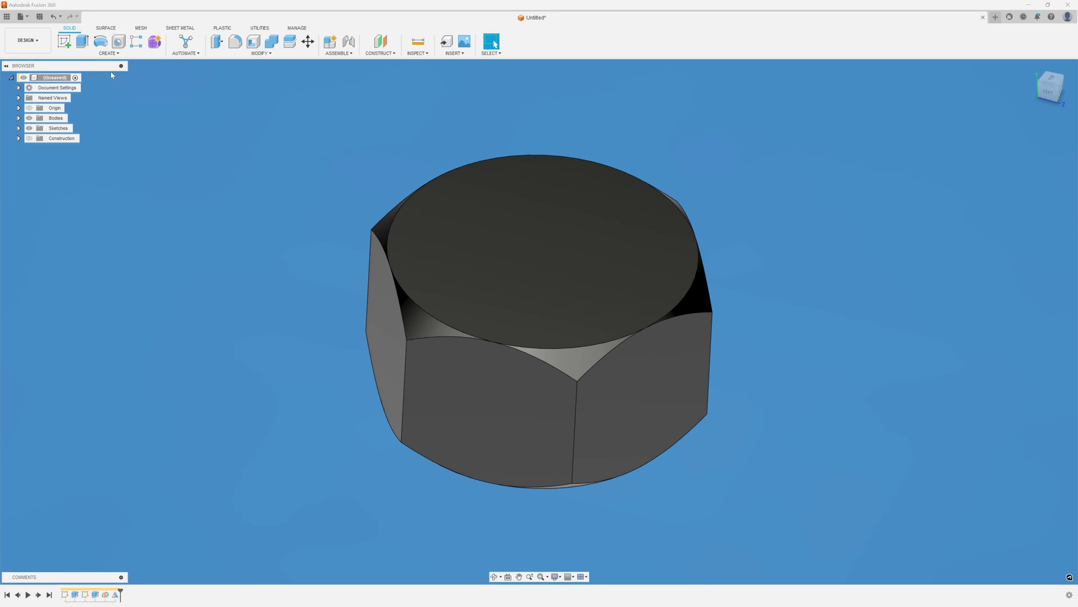
Place a hole on the nut's top face, centred in the middle of the face.
left_click(118, 42)
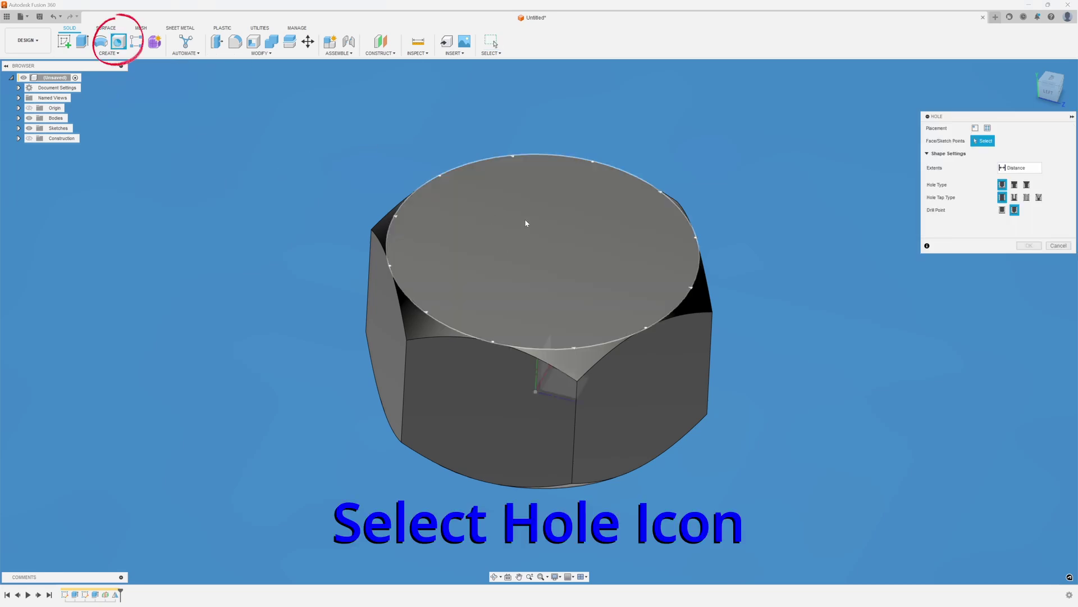
left_click(553, 229)
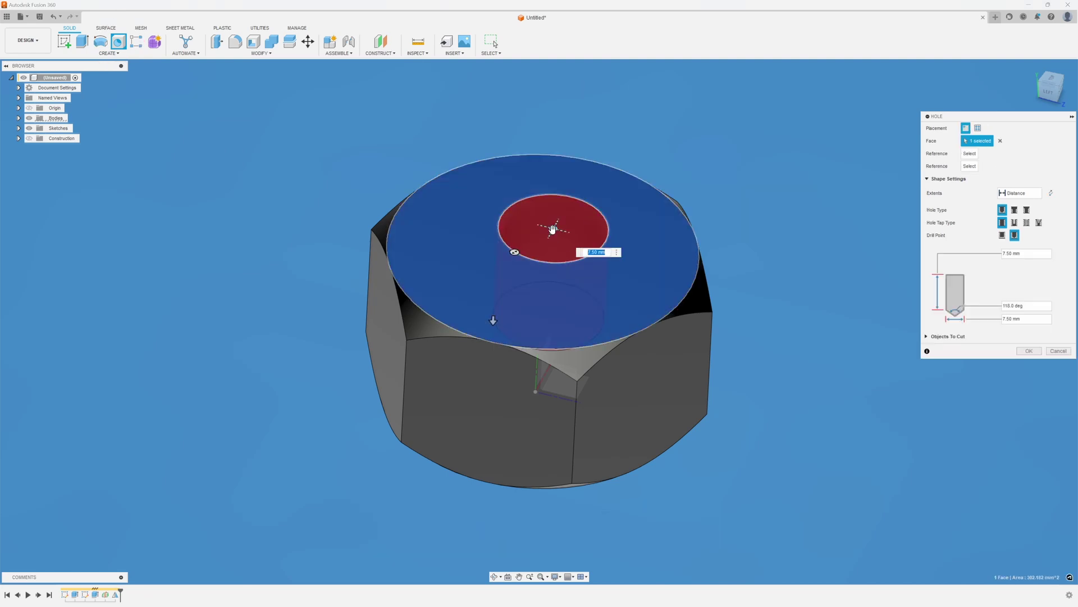
left_click_drag(553, 229, 543, 252)
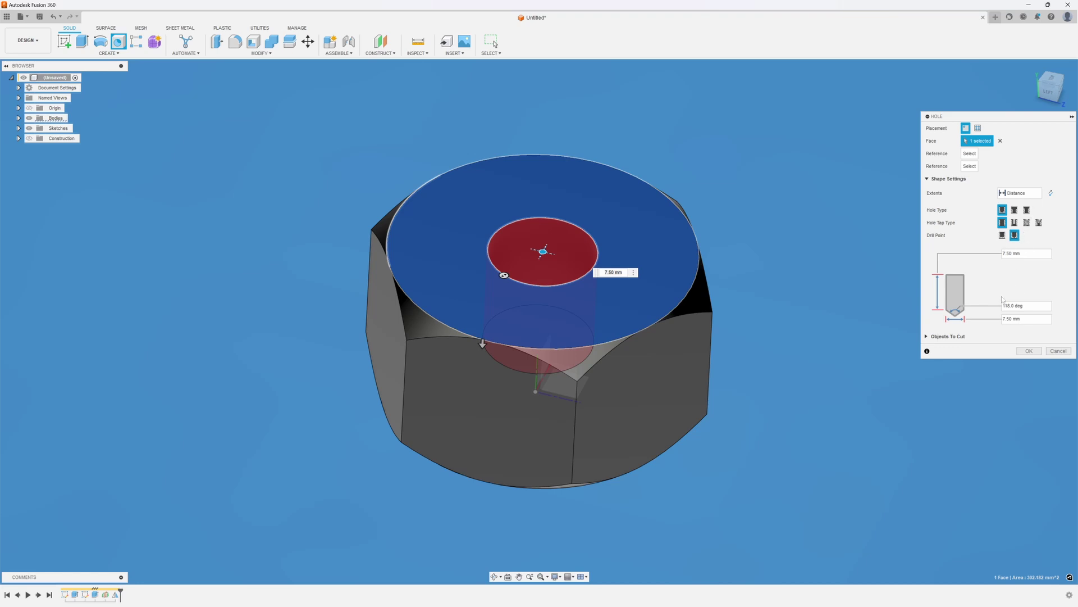
Set the hole to 12 mm, All extents, countersink, tapped M12x1.75, flat drill point.
left_click(1022, 319)
key("ctrl+a")
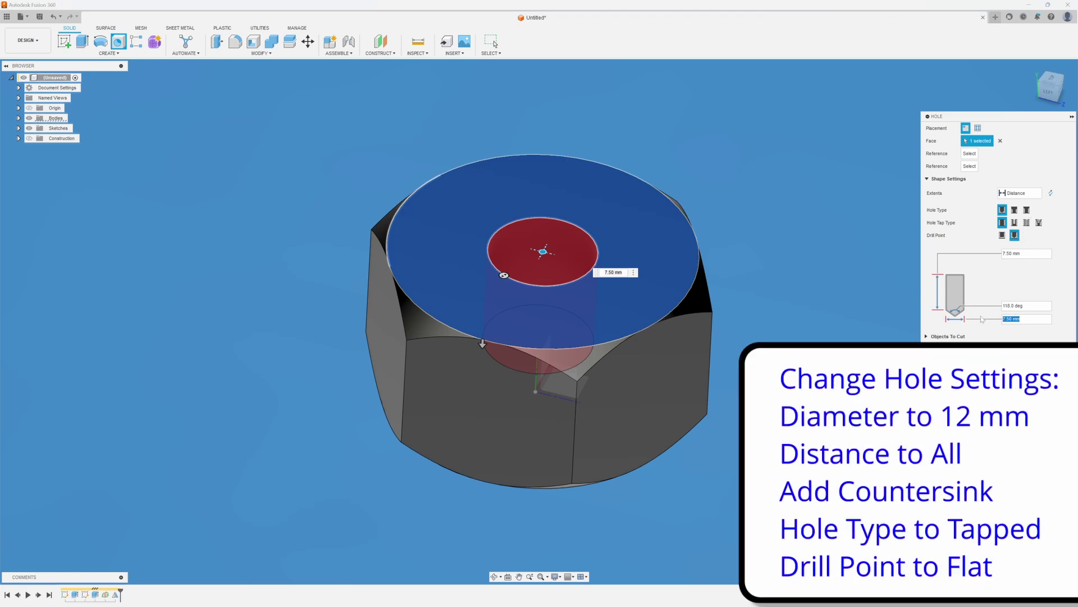
type("12")
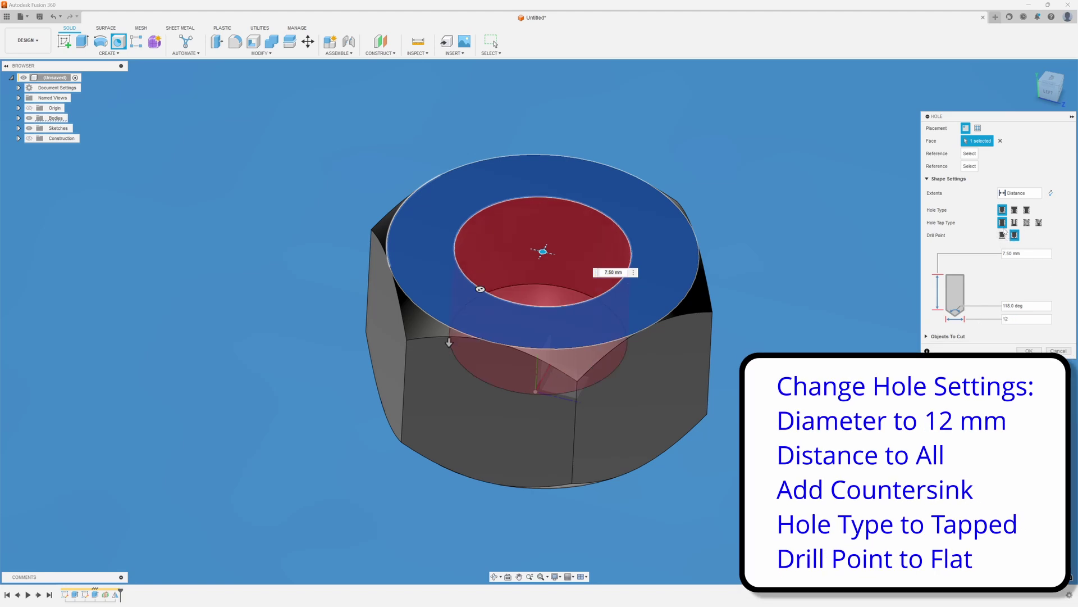
left_click(1040, 194)
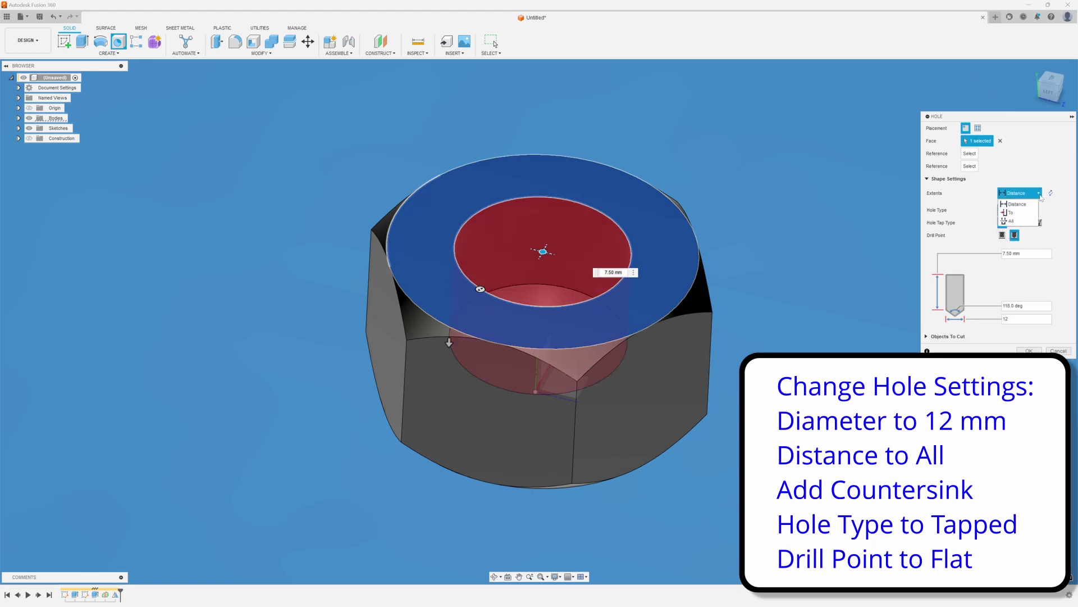
left_click(1017, 221)
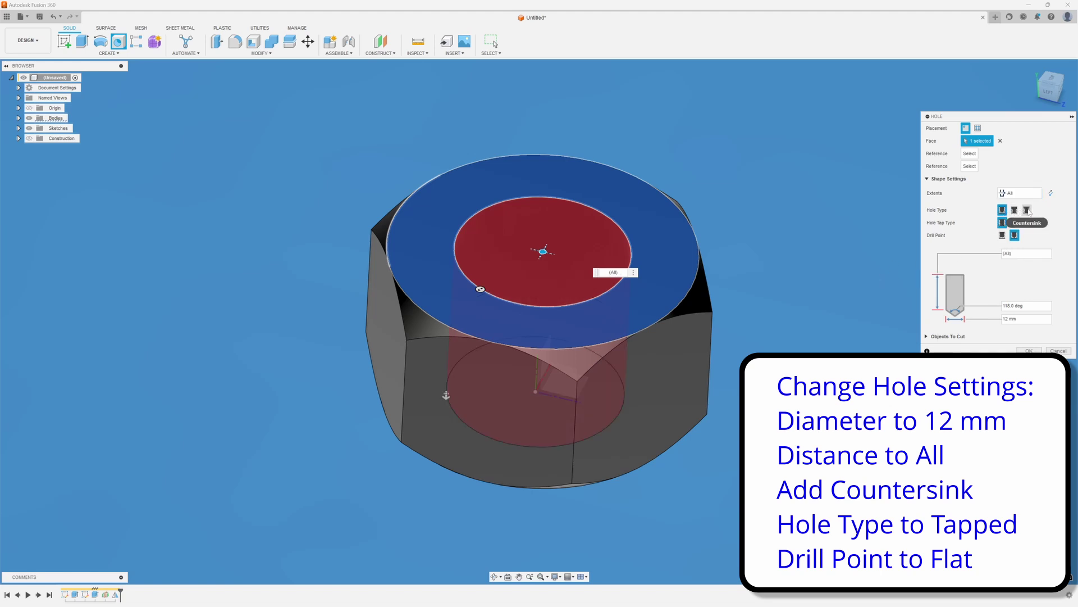
left_click(1027, 210)
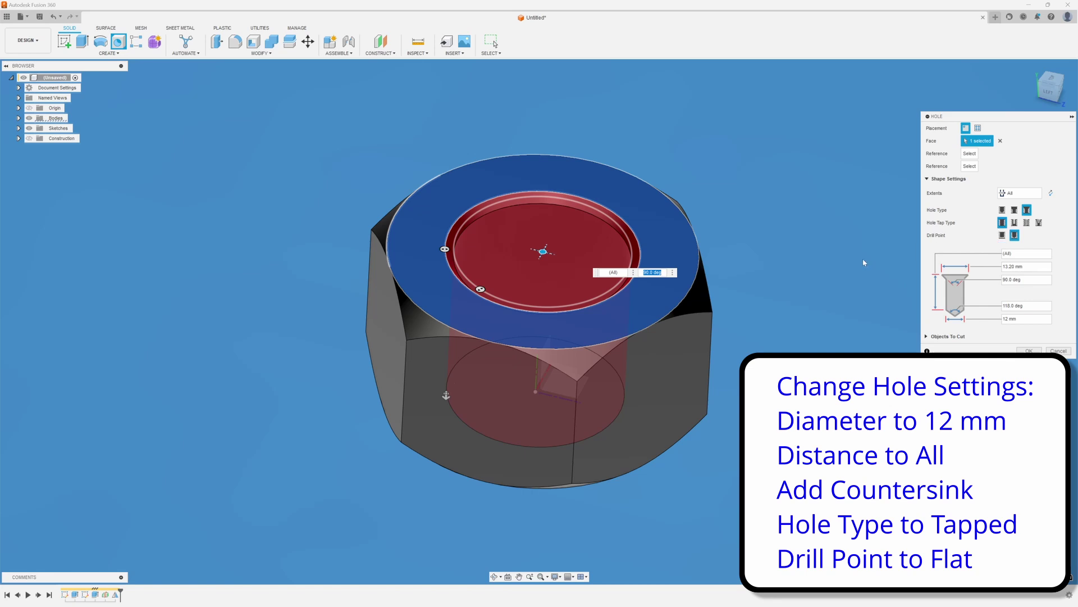
left_click(1028, 223)
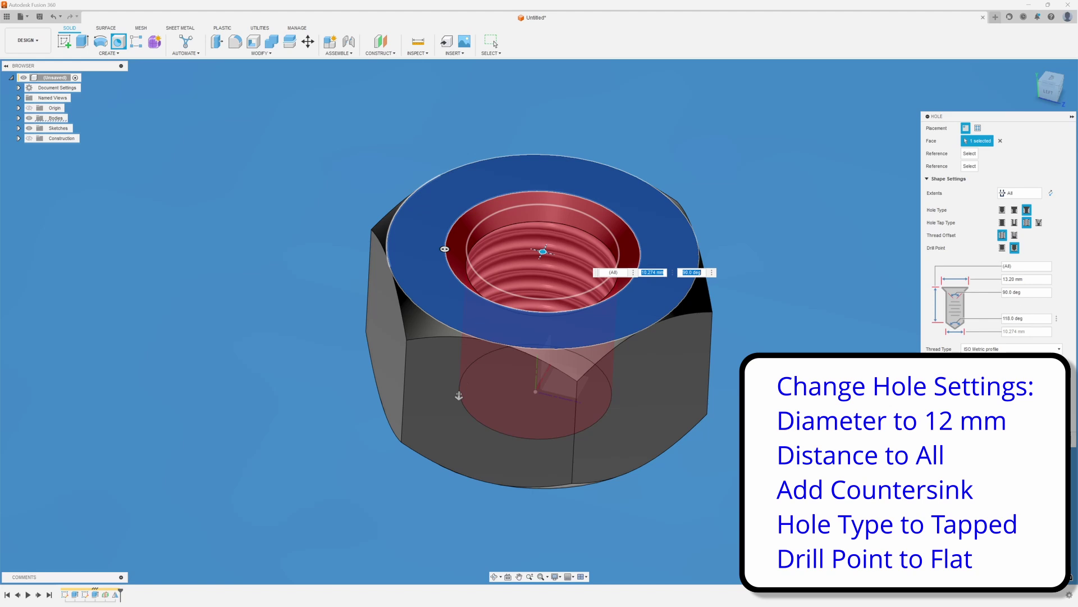
left_click(1003, 248)
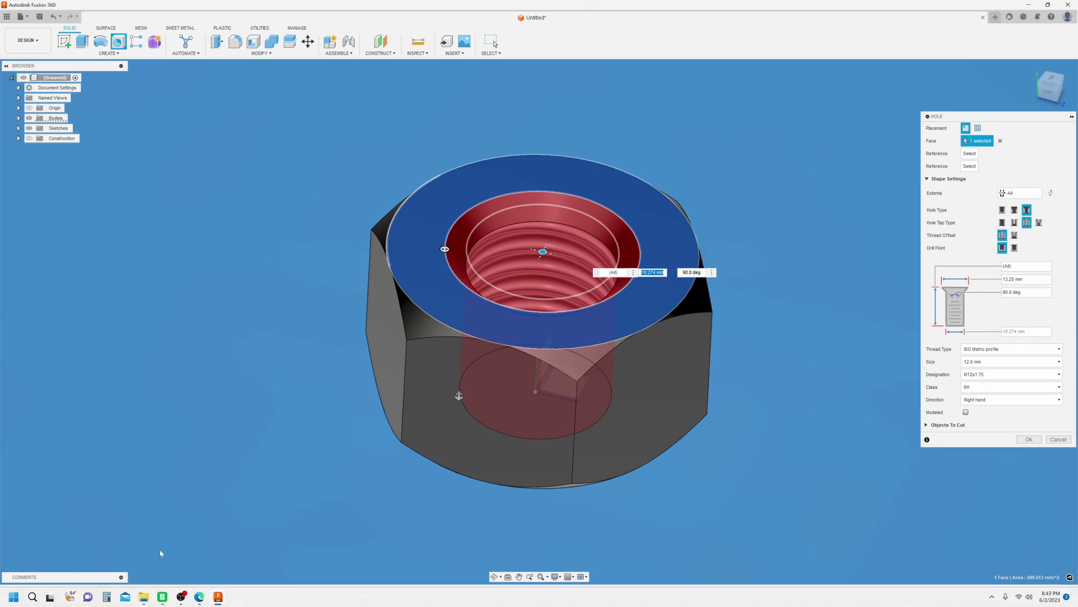
left_click(199, 596)
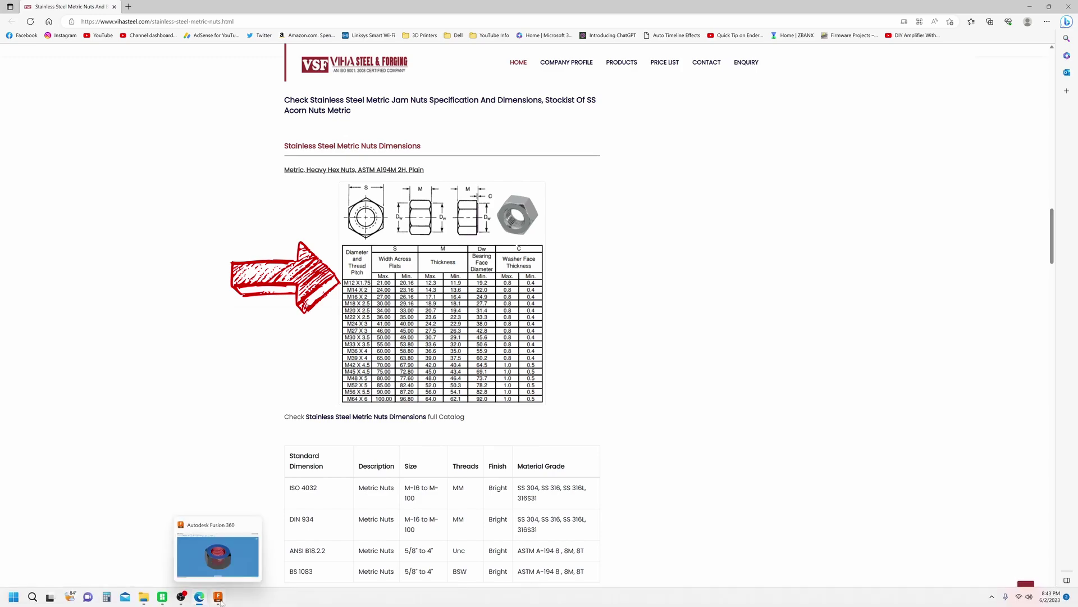
left_click(219, 598)
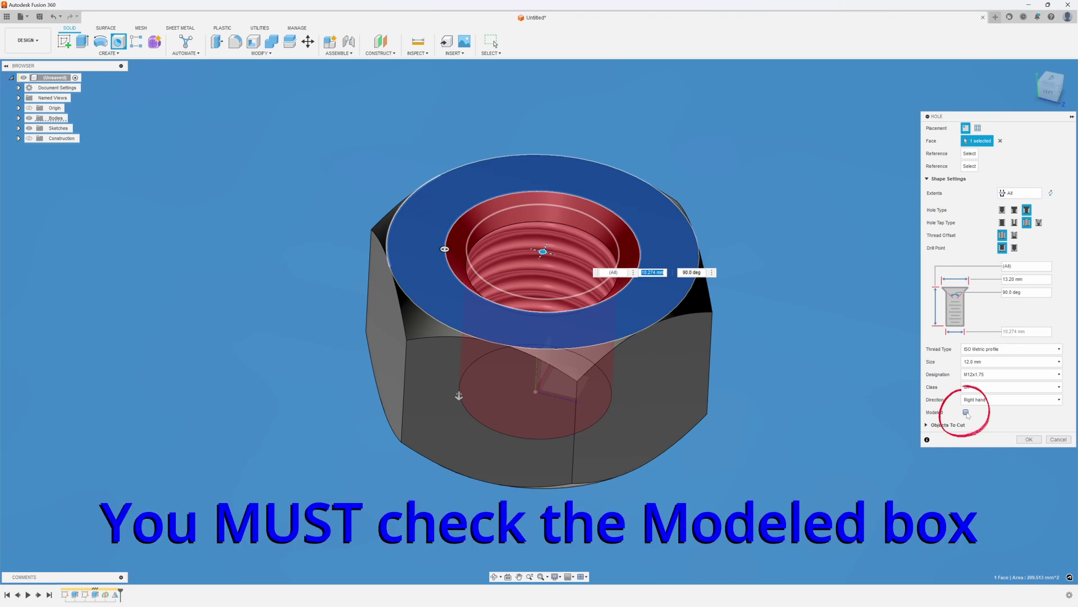
Switch the M12x1.75 hole threads to modeled and commit the threaded hole through the nut.
left_click(966, 413)
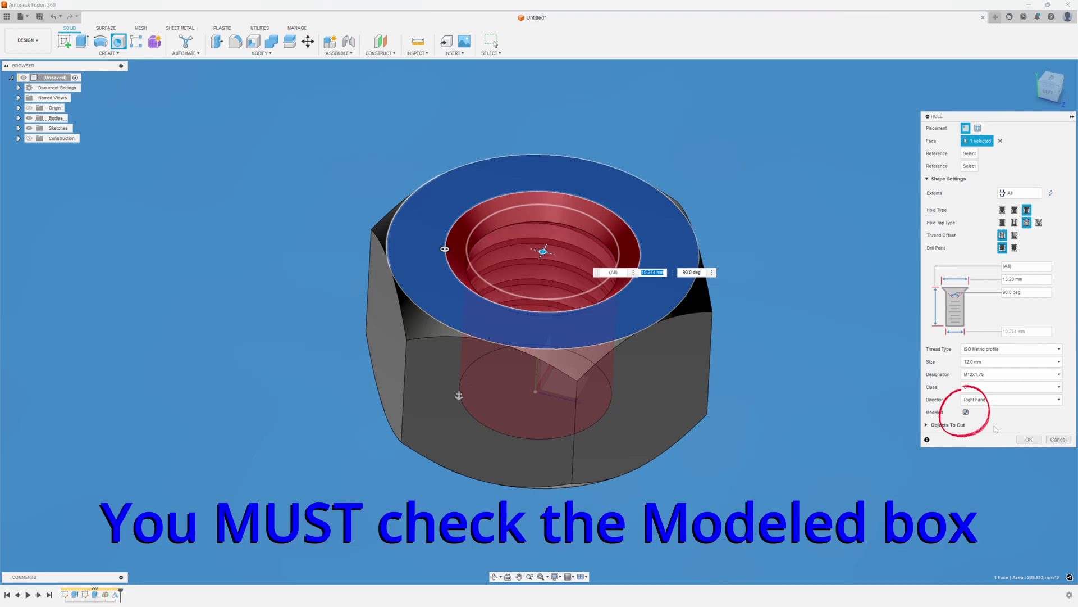
left_click(1029, 439)
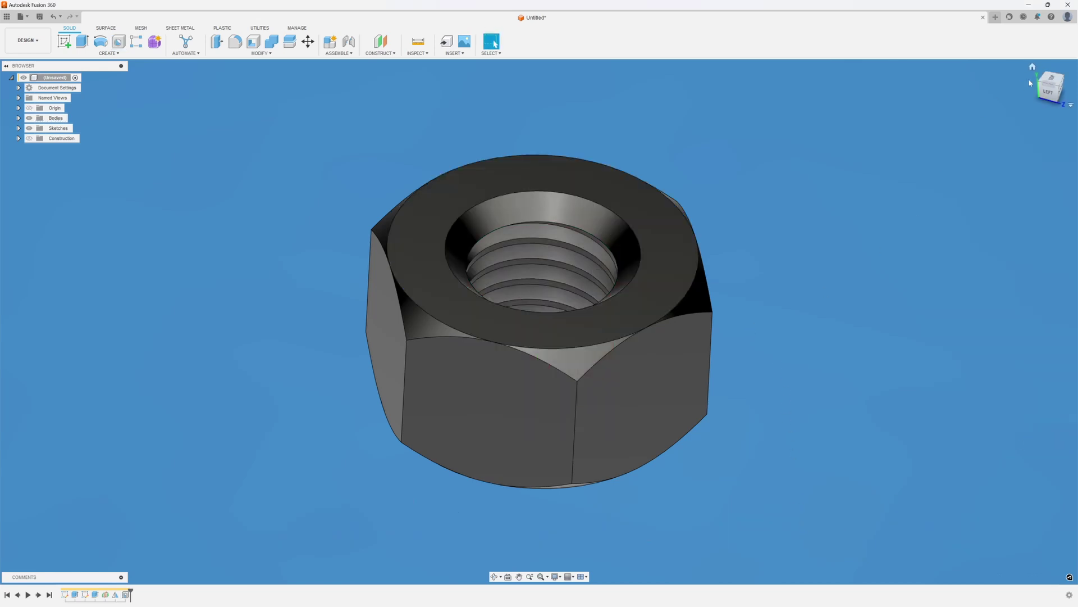
Delete the threaded Hole feature from the timeline so the nut is a solid hex blank again.
mouse_move(1048, 87)
left_mouse_down()
mouse_move(1028, 181)
mouse_move(1035, 132)
left_mouse_up()
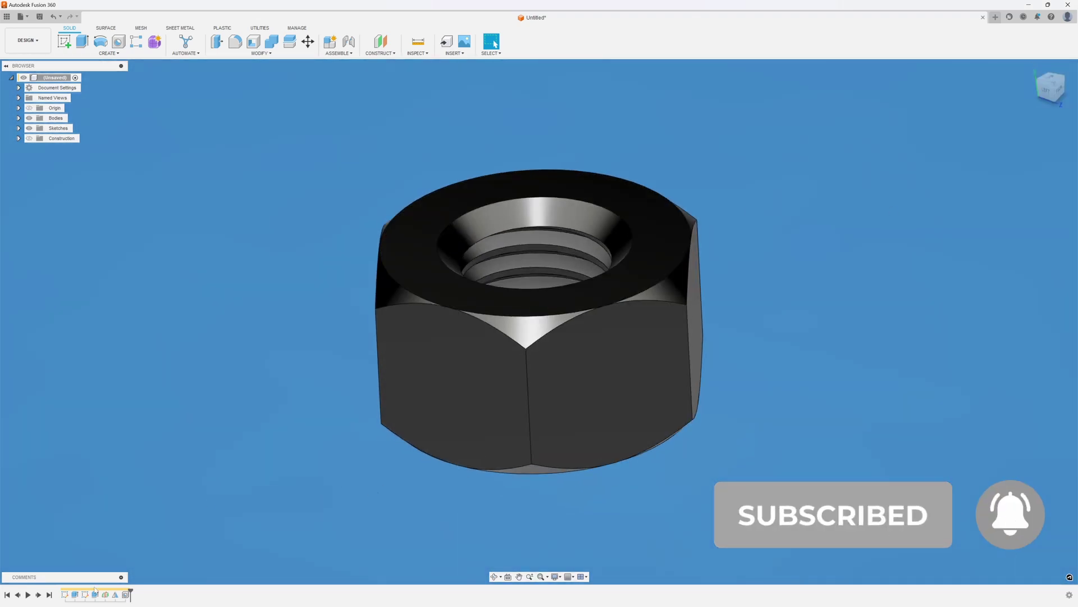
right_click(125, 595)
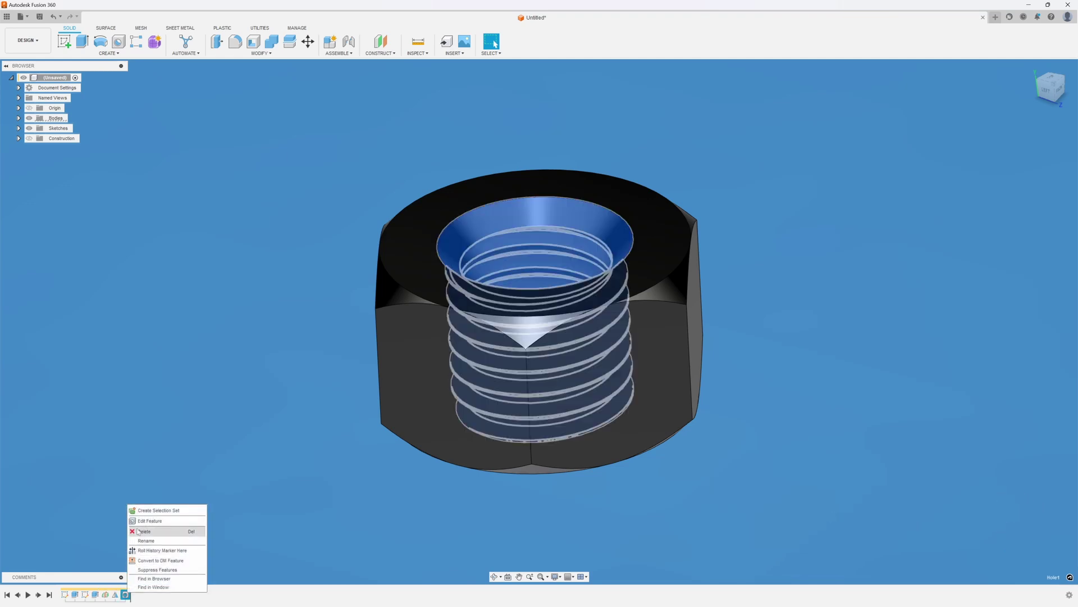
left_click(139, 531)
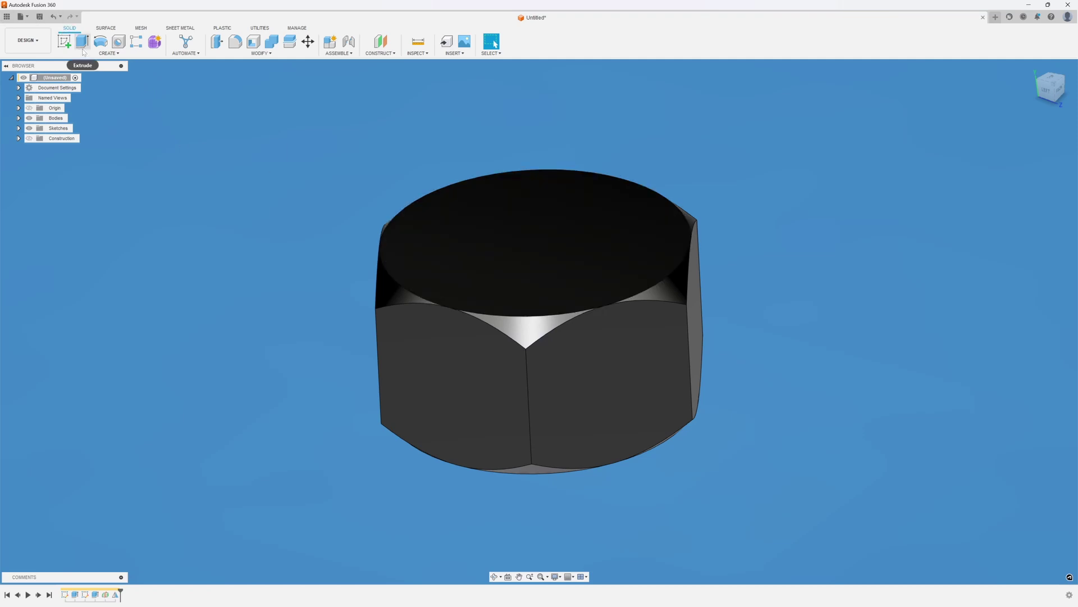
Sketch a 12 mm diameter circle centred at the origin on the nut's top face.
left_click(64, 41)
left_click(631, 231)
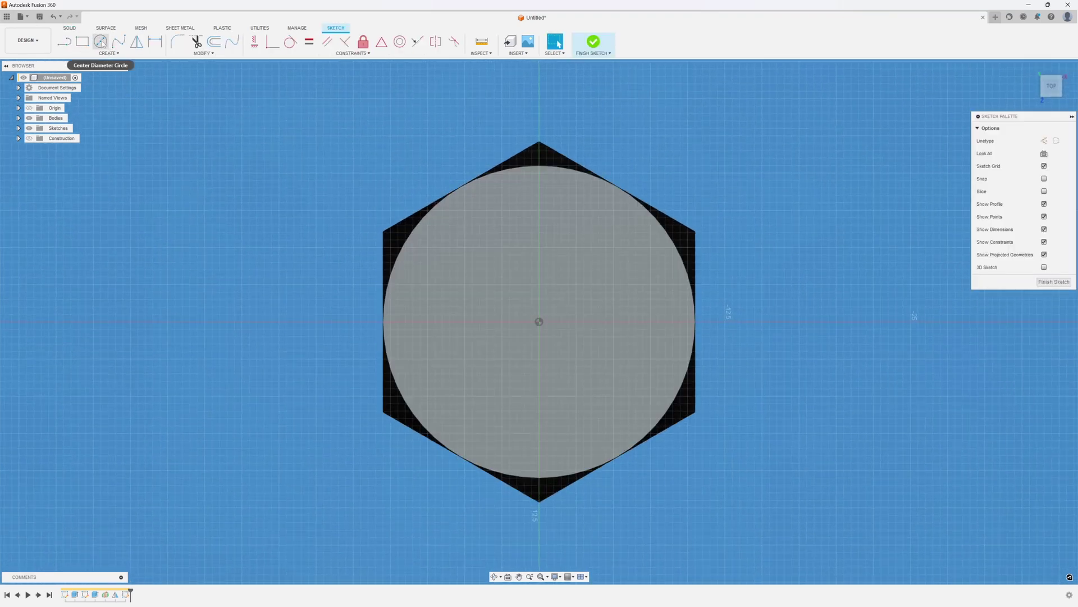
left_click(100, 41)
left_click(539, 321)
type("12")
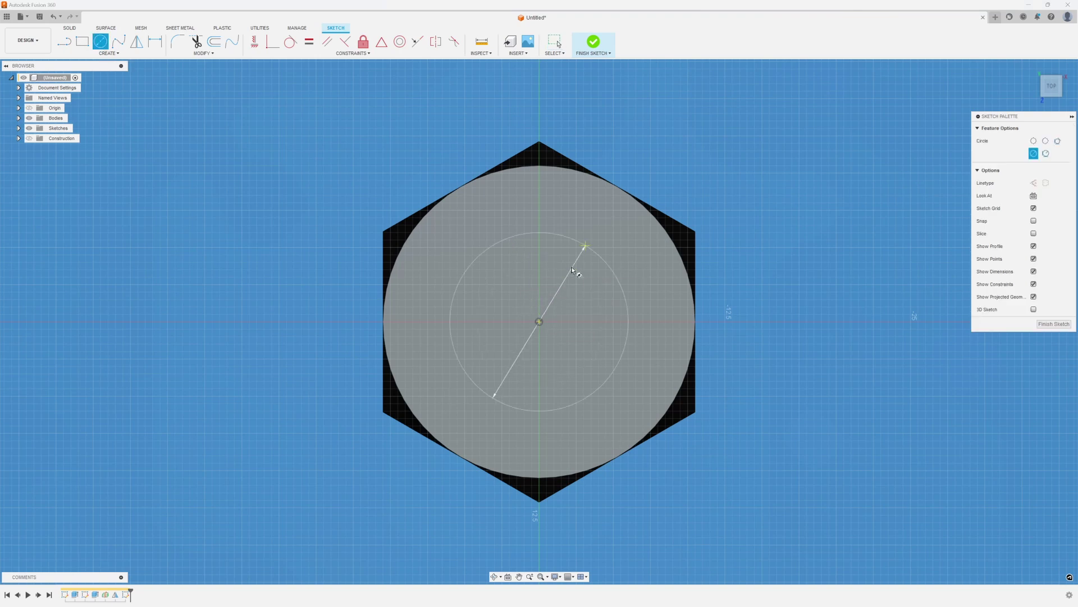
key("Return")
key("Escape")
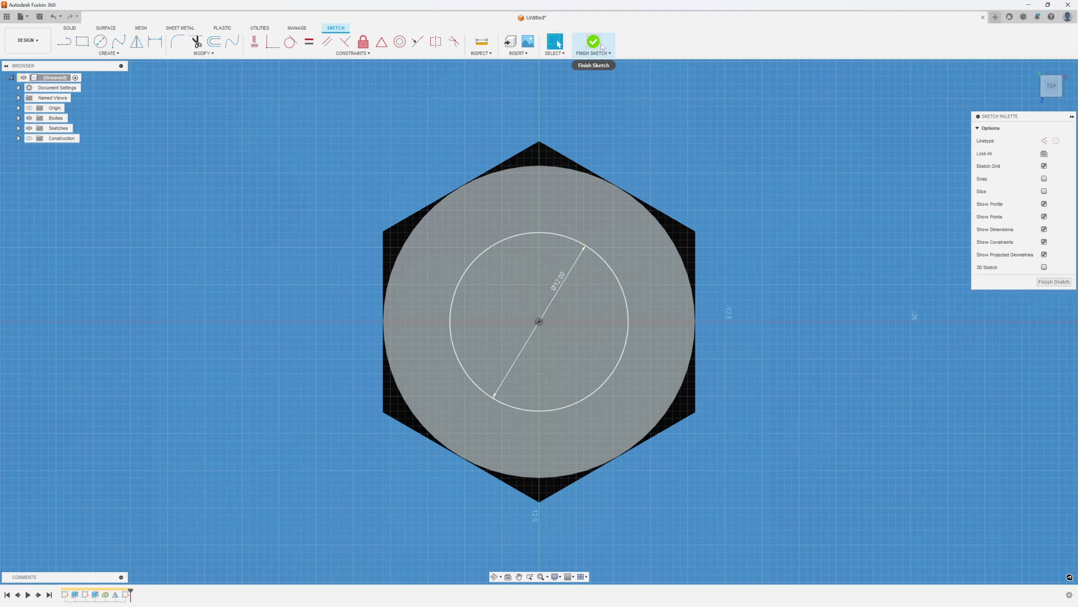
left_click(594, 42)
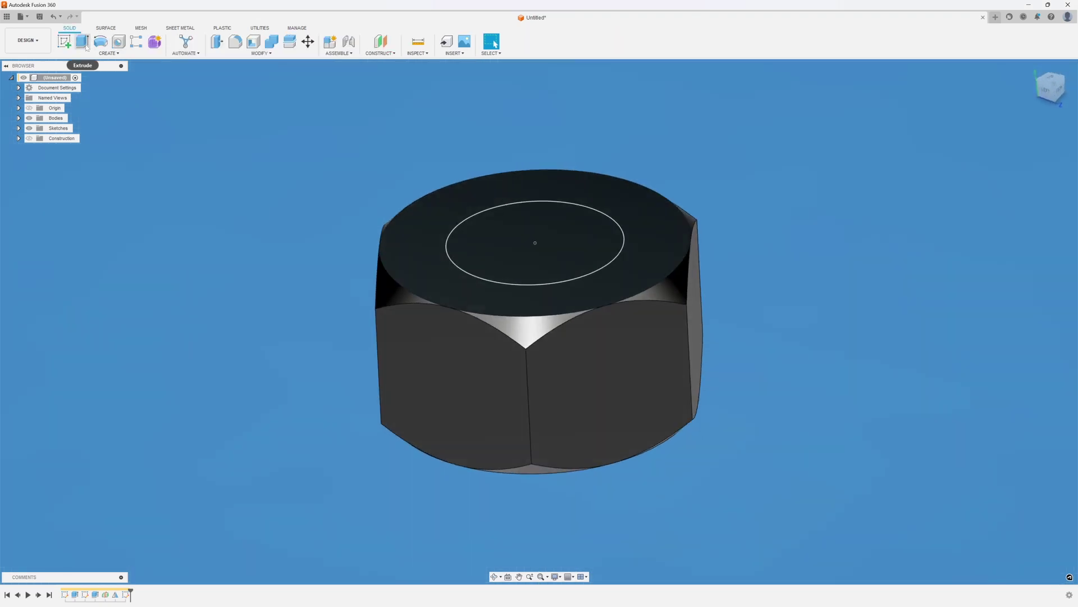
Extrude-cut the 12 mm circle through the nut, with the extent set To Object at the bottom face.
left_click(83, 43)
left_click(531, 258)
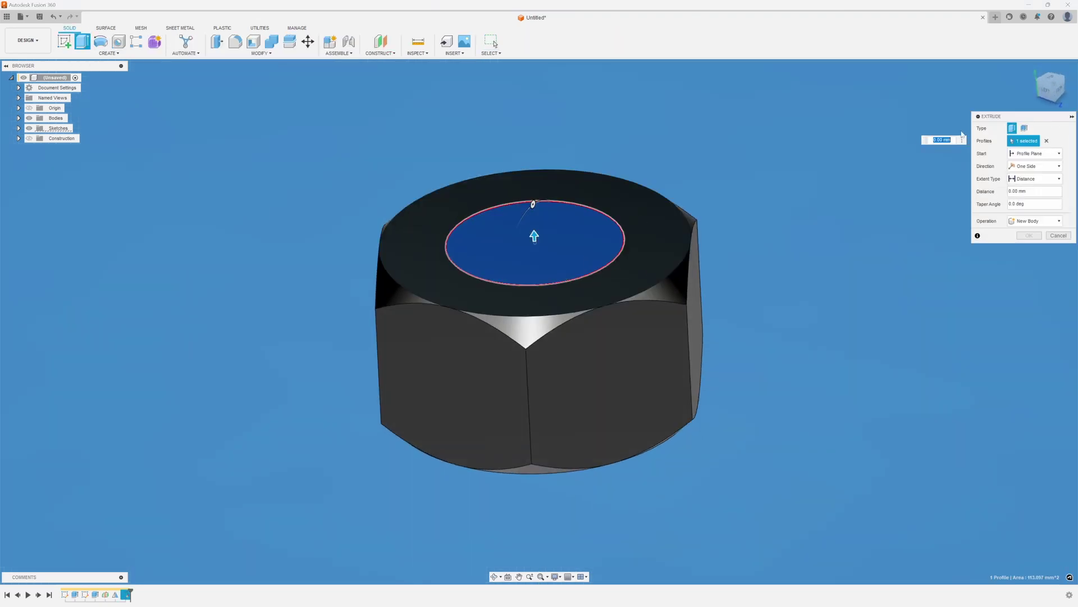
left_click(1060, 108)
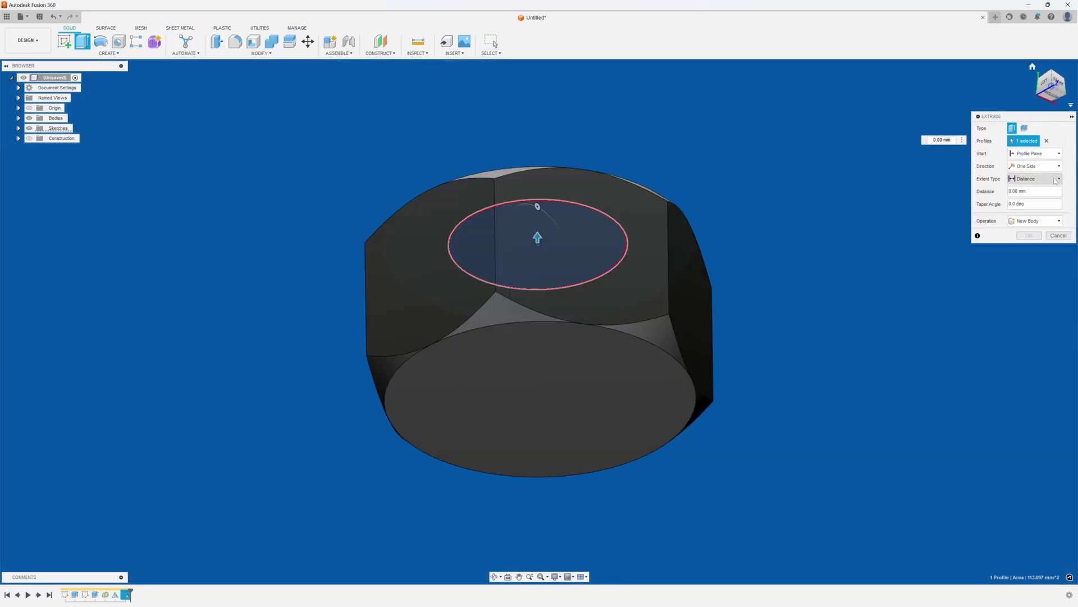
left_click(1057, 179)
left_click(1028, 198)
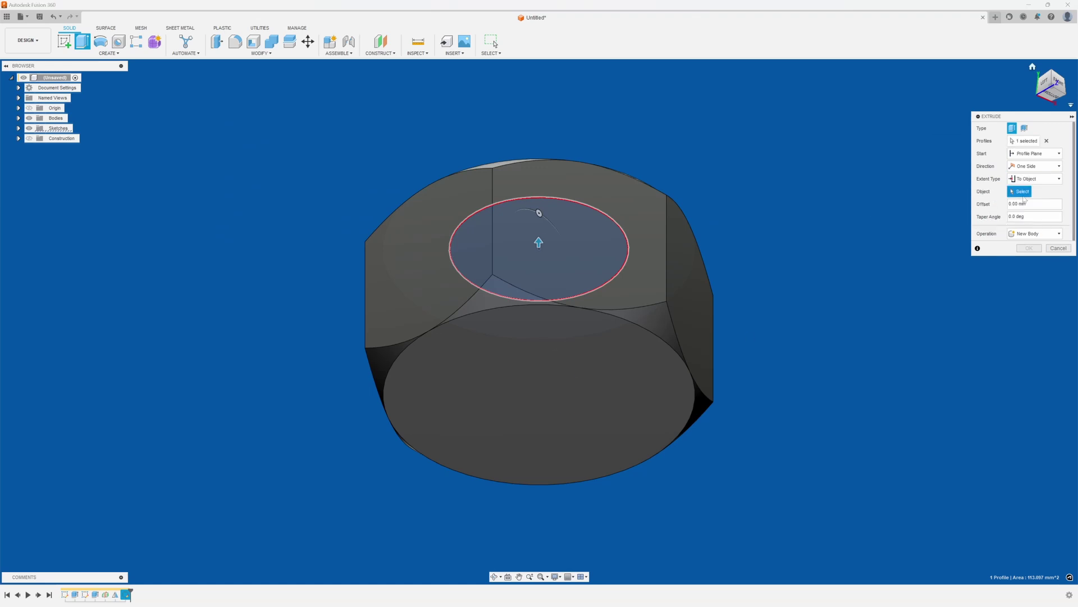
left_click(524, 445)
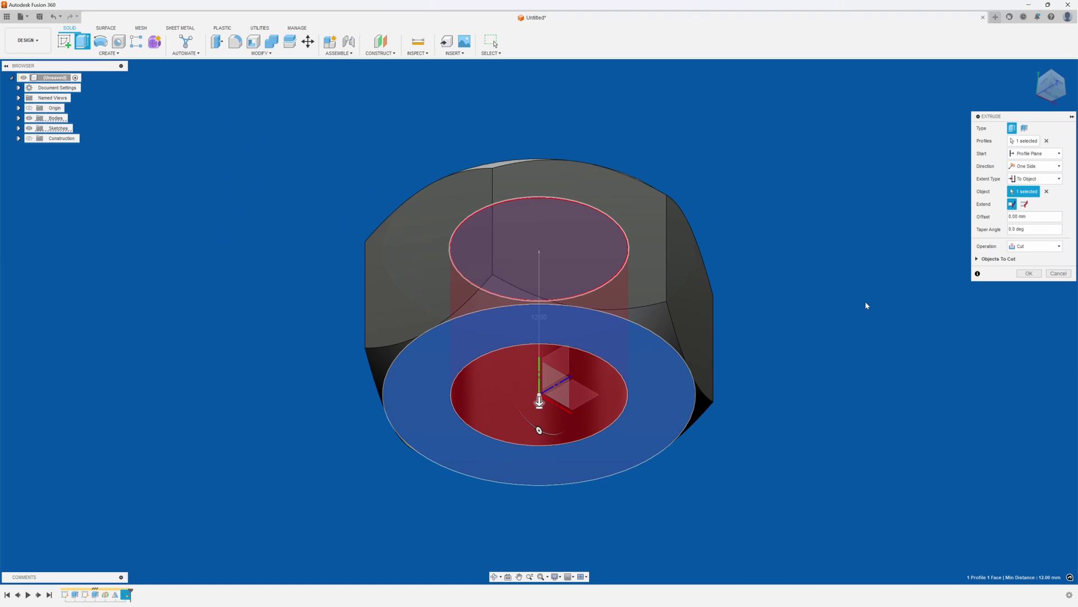
left_click(1054, 75)
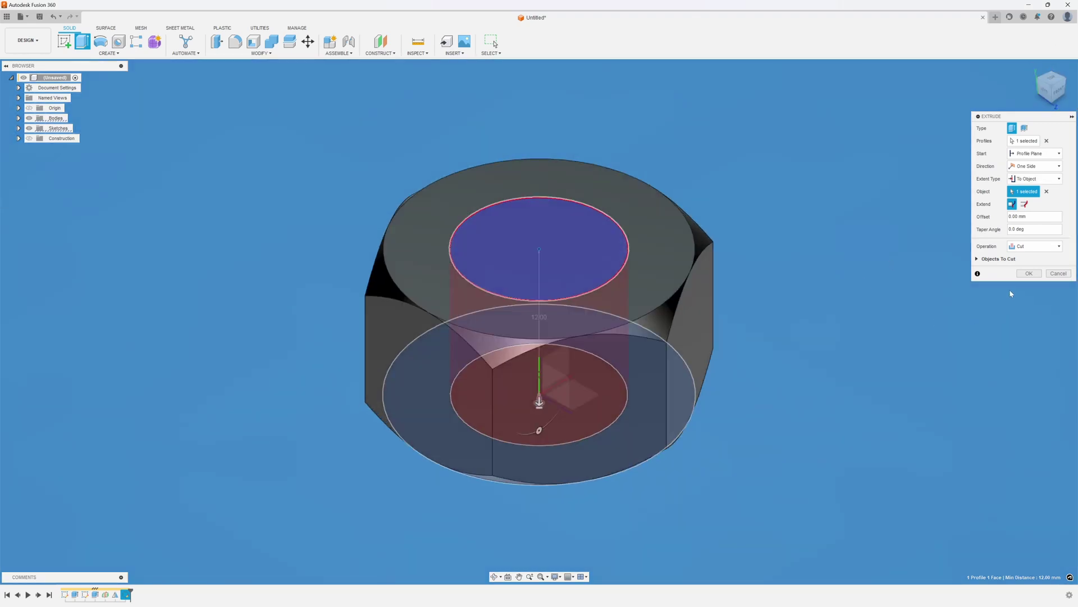
left_click(1029, 273)
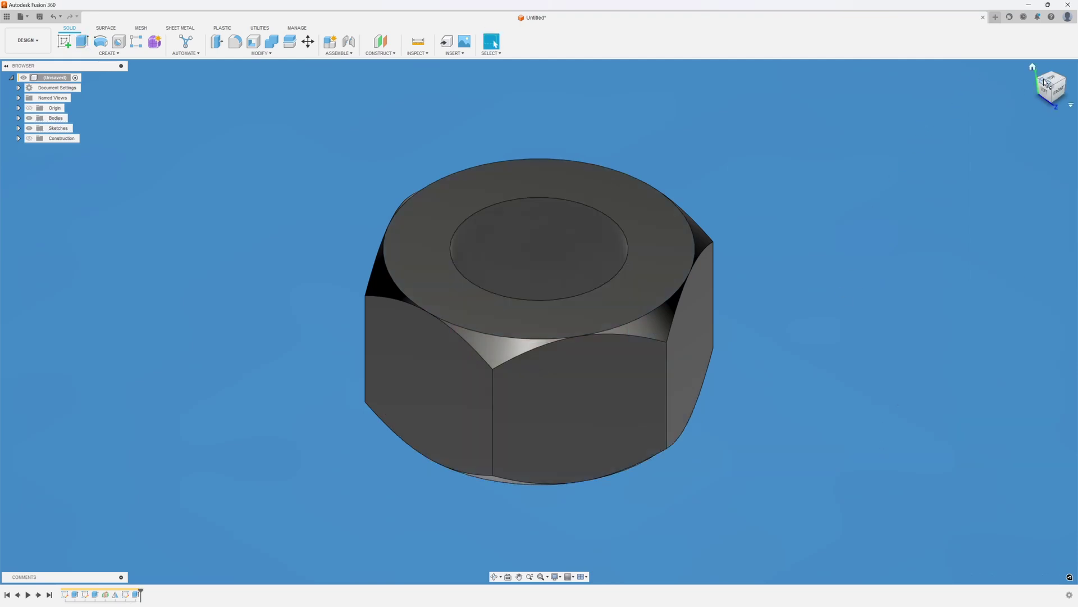
Chamfer the bore's top and bottom edges with a 0.4 mm equal distance.
left_click_drag(1046, 82, 1042, 89)
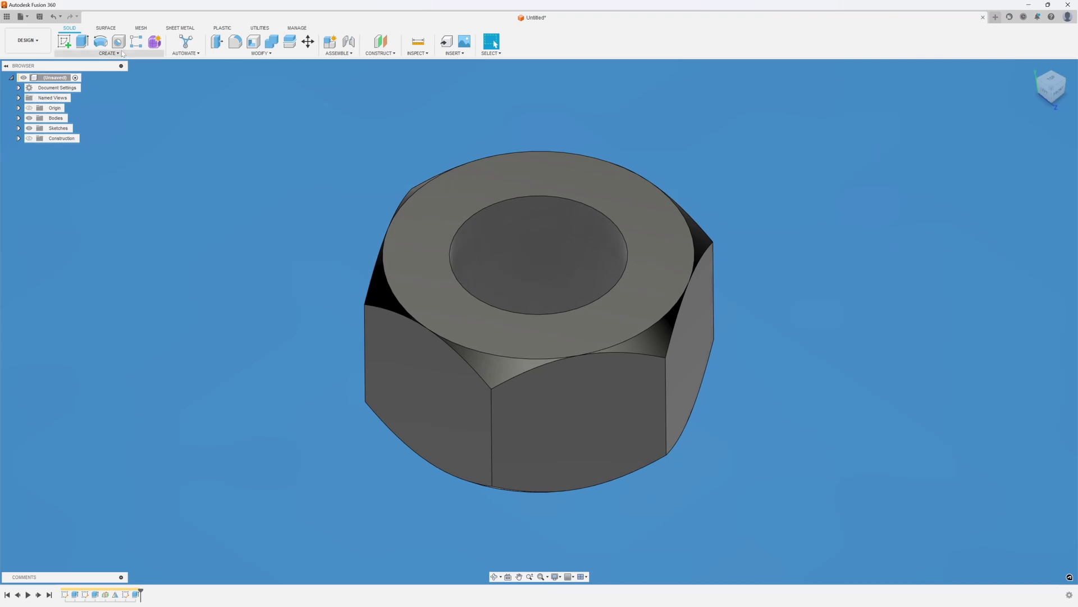
left_click(260, 54)
left_click(226, 80)
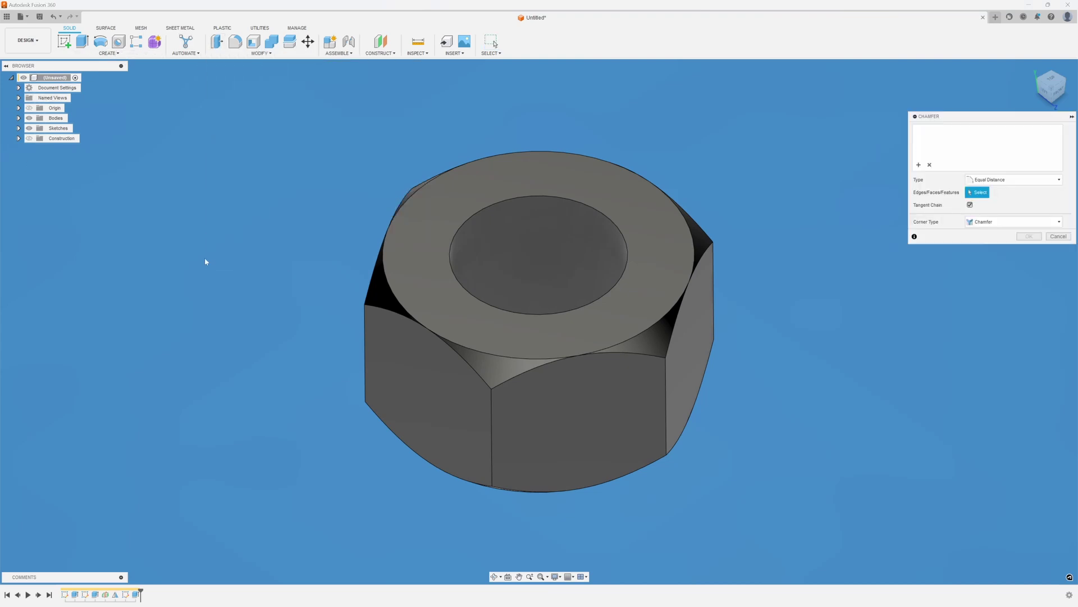
left_click(481, 209)
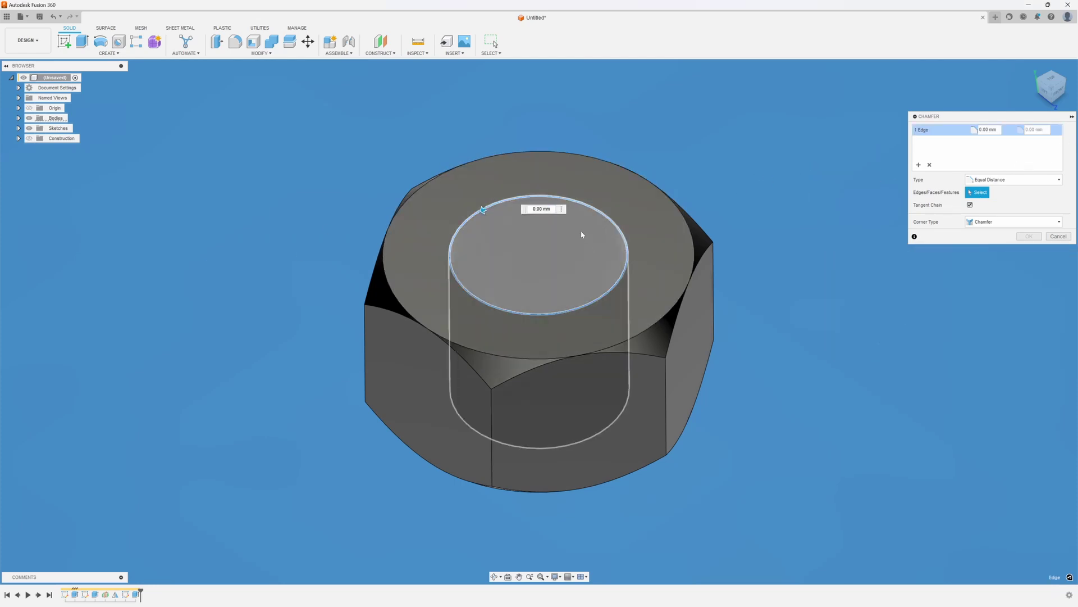
left_click(541, 208)
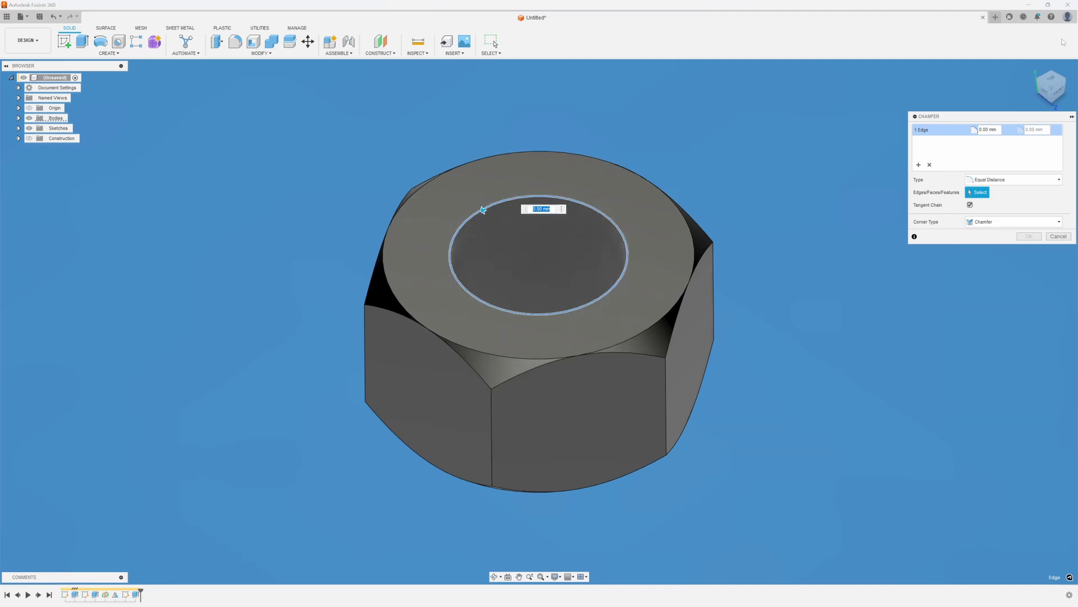
left_click(1052, 105)
left_click(1052, 104)
left_click(628, 381)
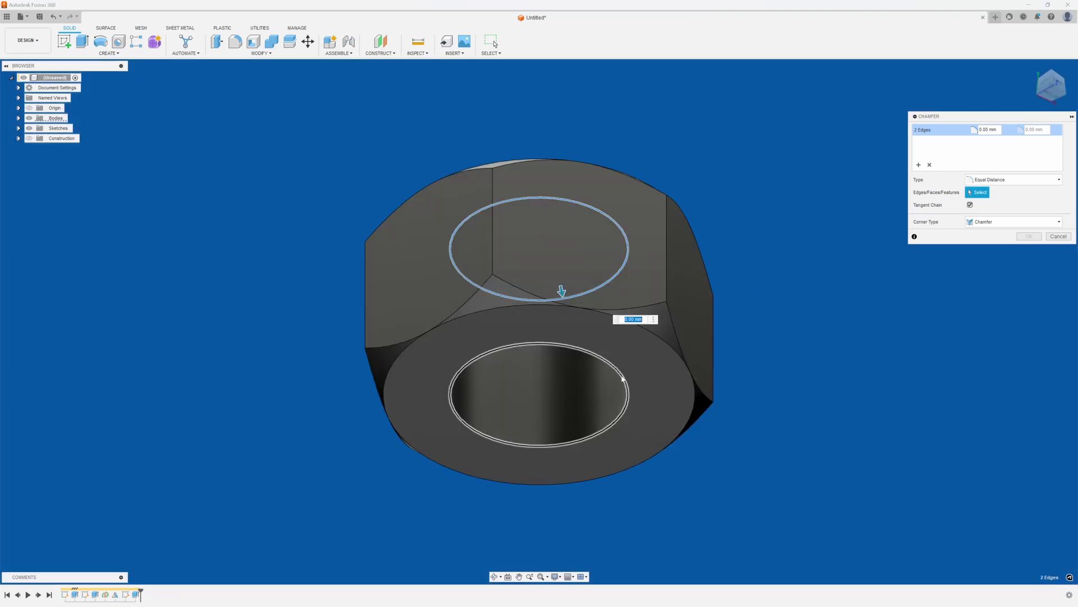
key("BackSpace")
type(".4")
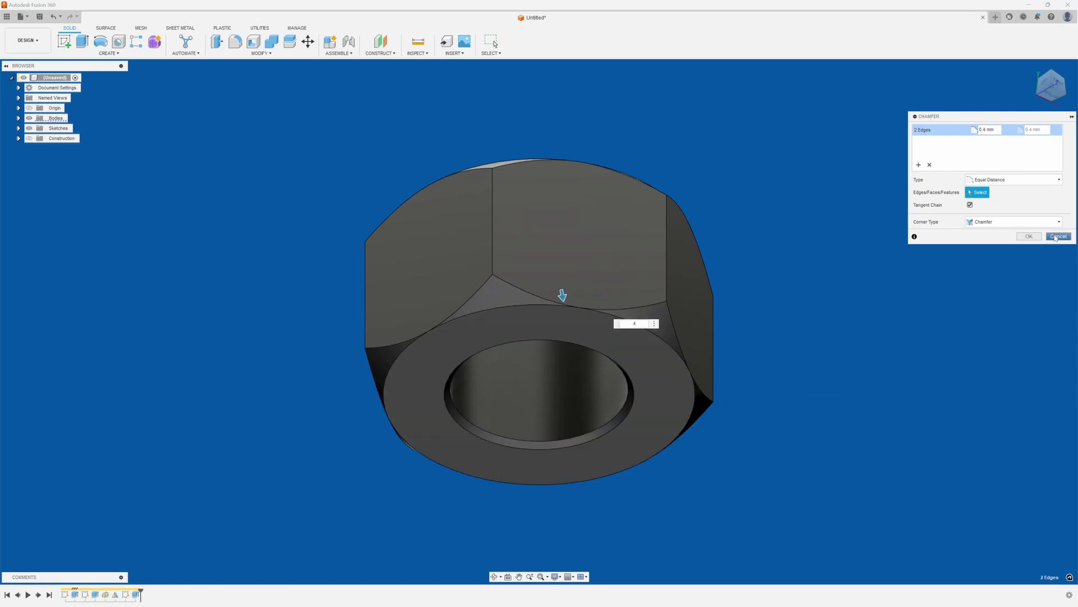
left_click(1029, 236)
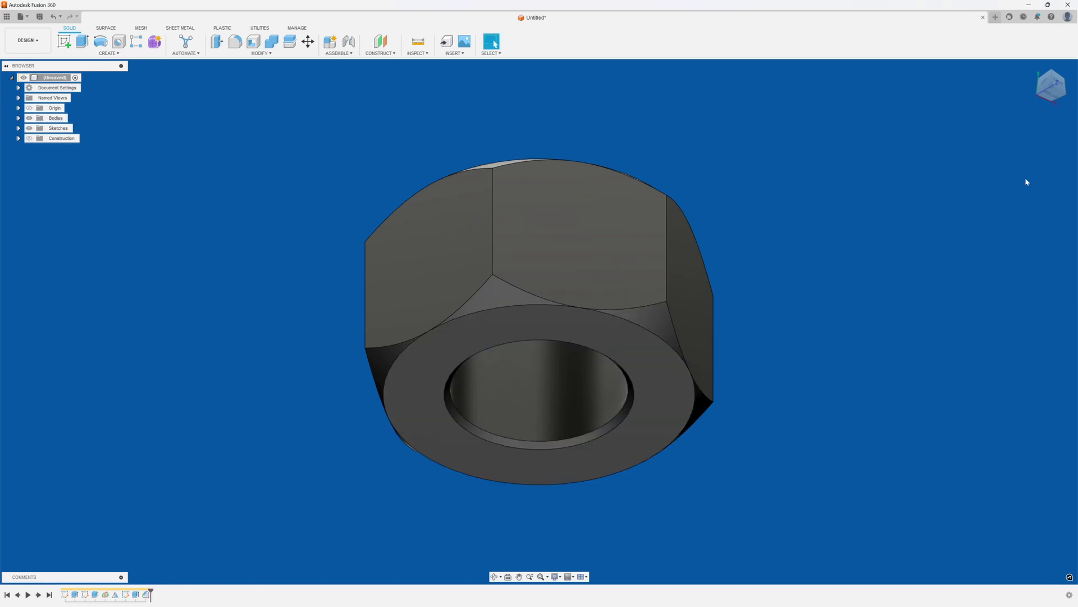
Add a modeled ISO Metric M12x1.75 thread along the full length of the nut's bore.
left_click(1047, 95)
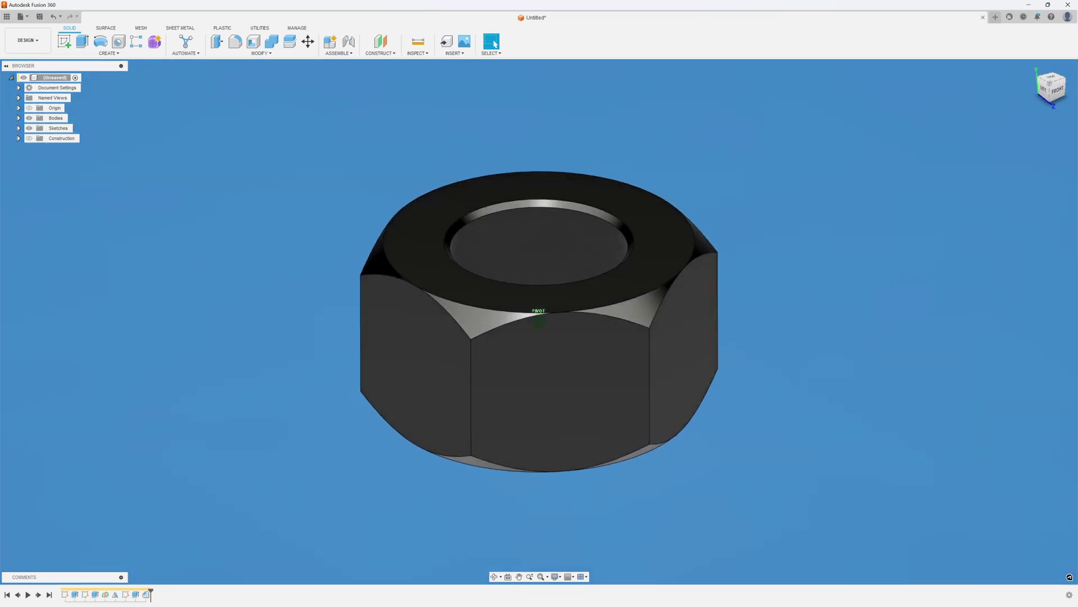
left_click(109, 53)
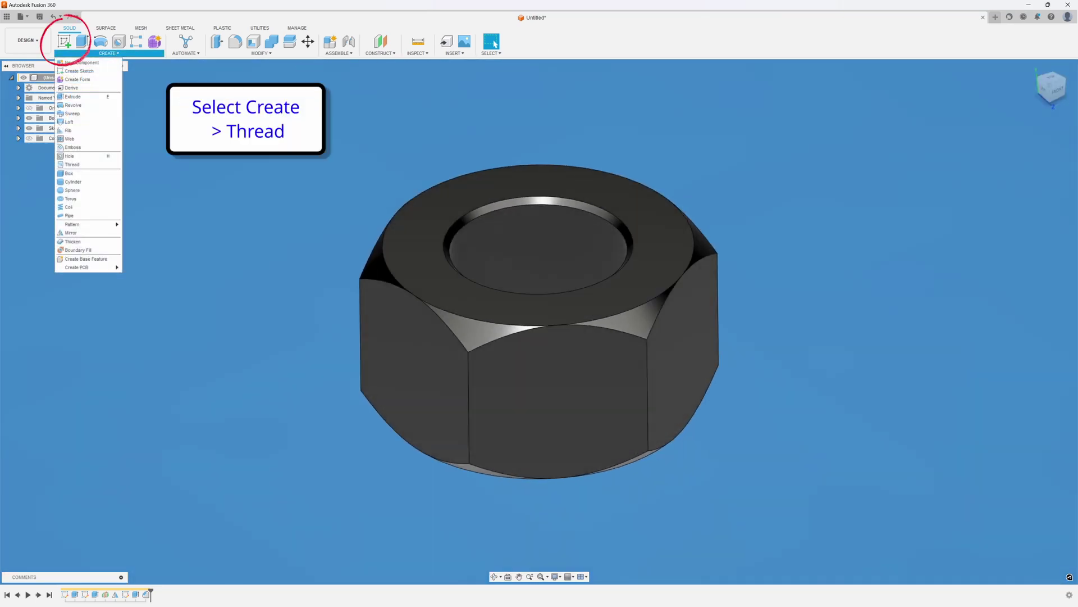
left_click(82, 165)
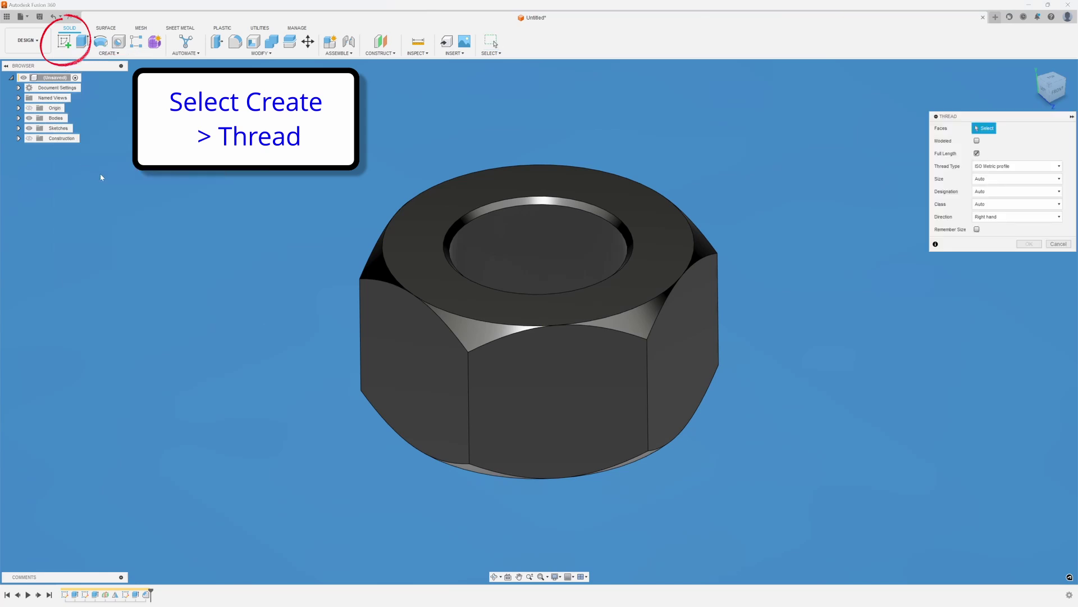
left_click(532, 236)
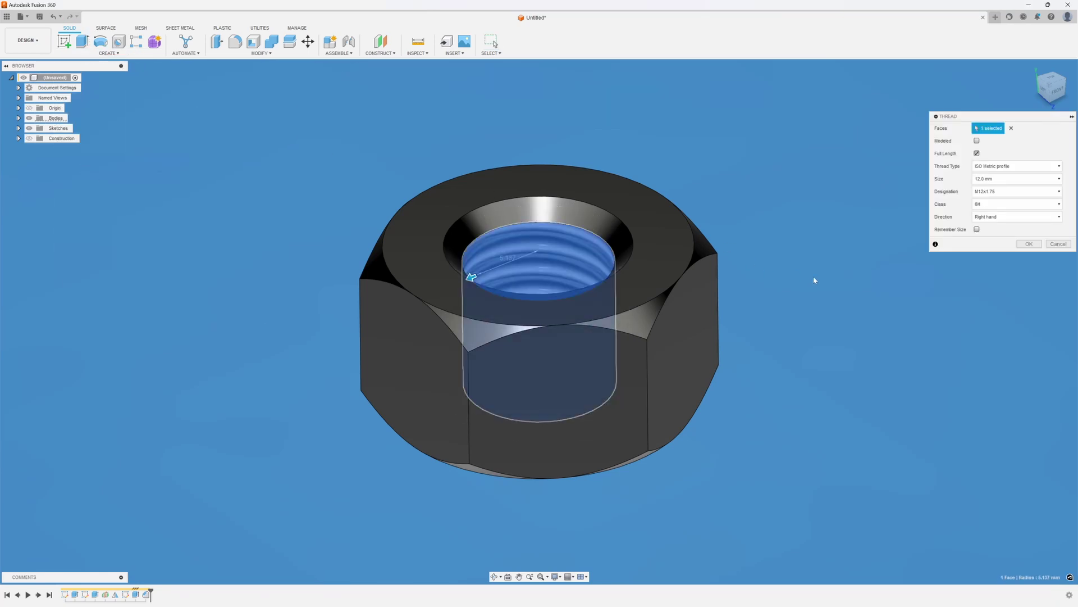
left_click(977, 141)
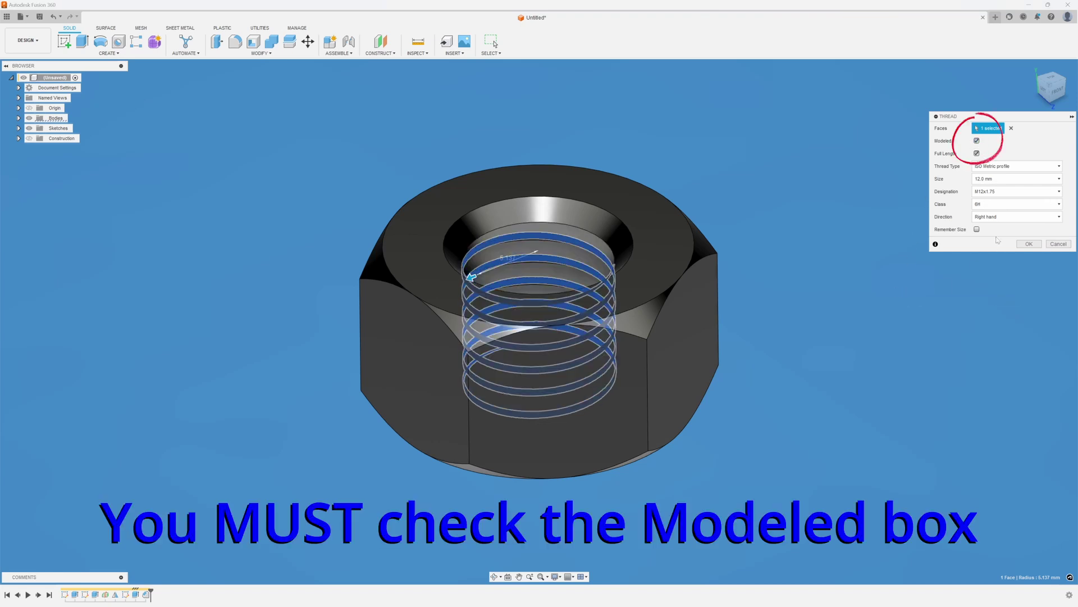
left_click(1029, 244)
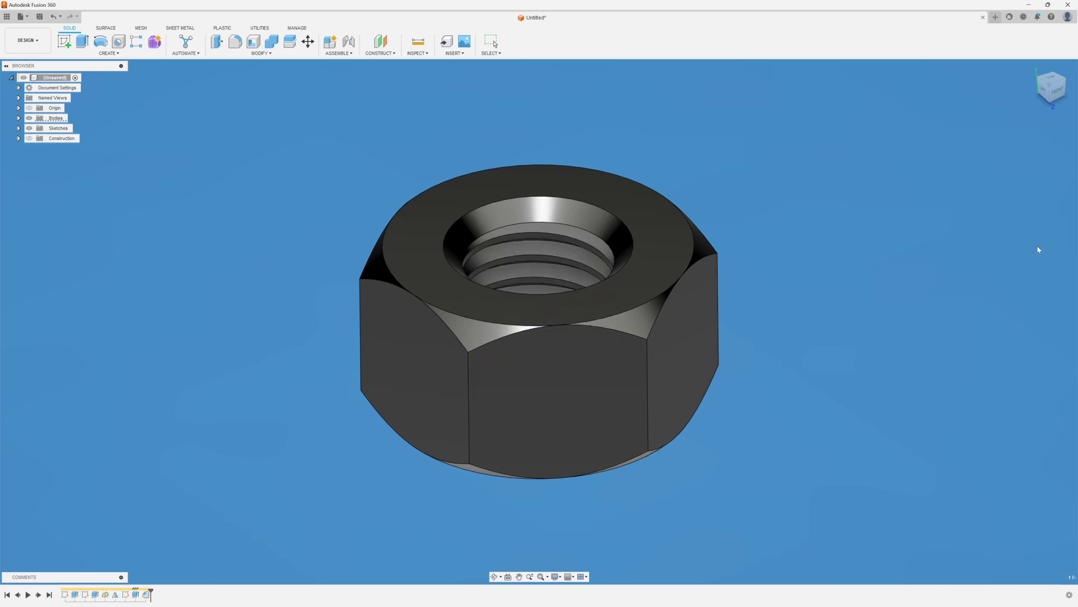
Save the design as 'Nut' in the Misc folder.
left_click_drag(1036, 93, 1044, 253)
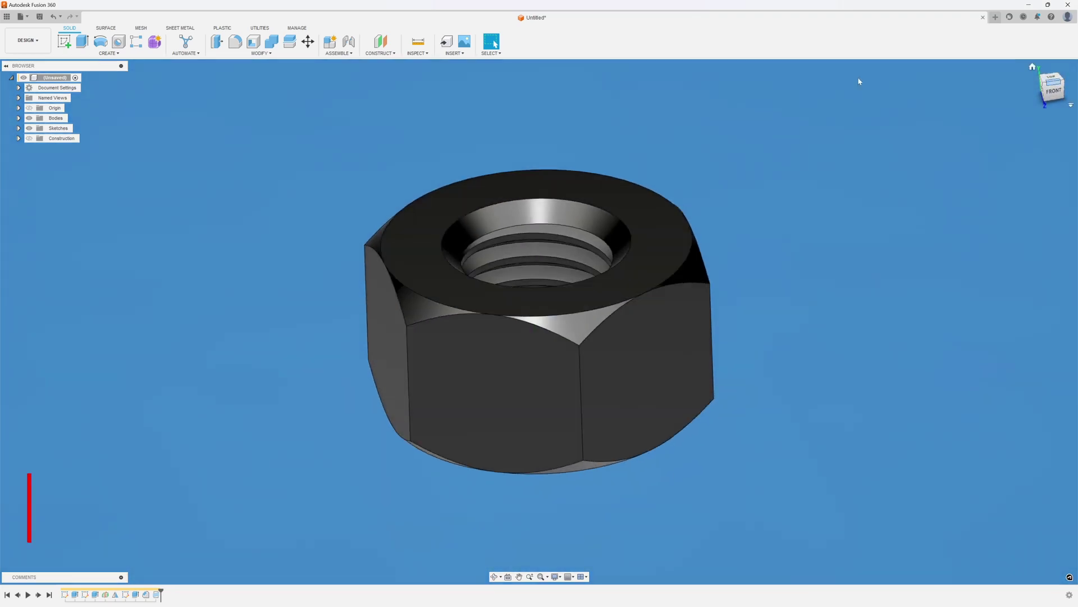
left_click(39, 17)
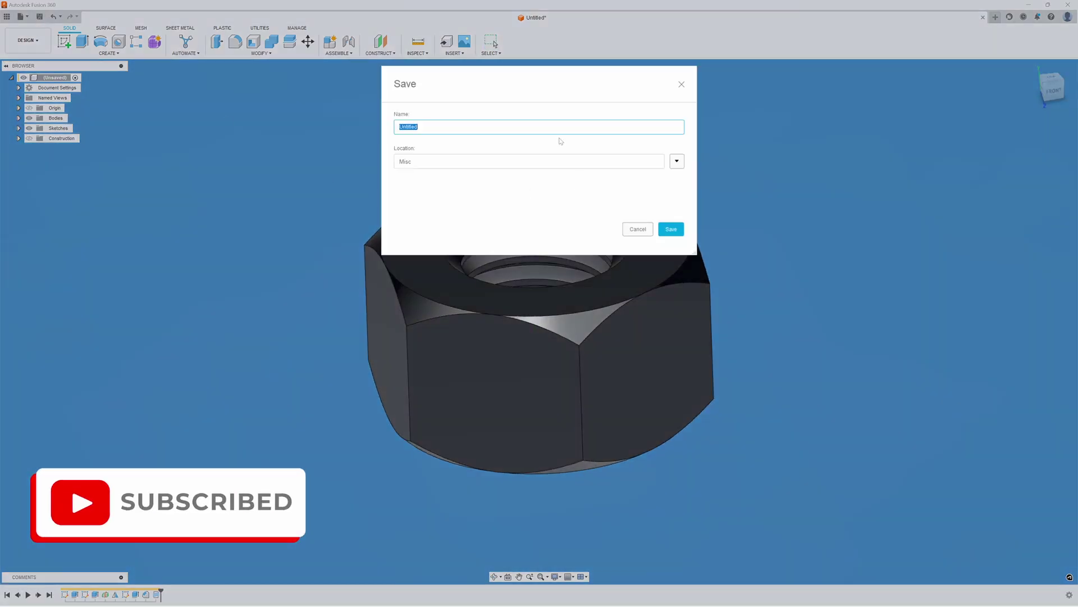
type("Nu")
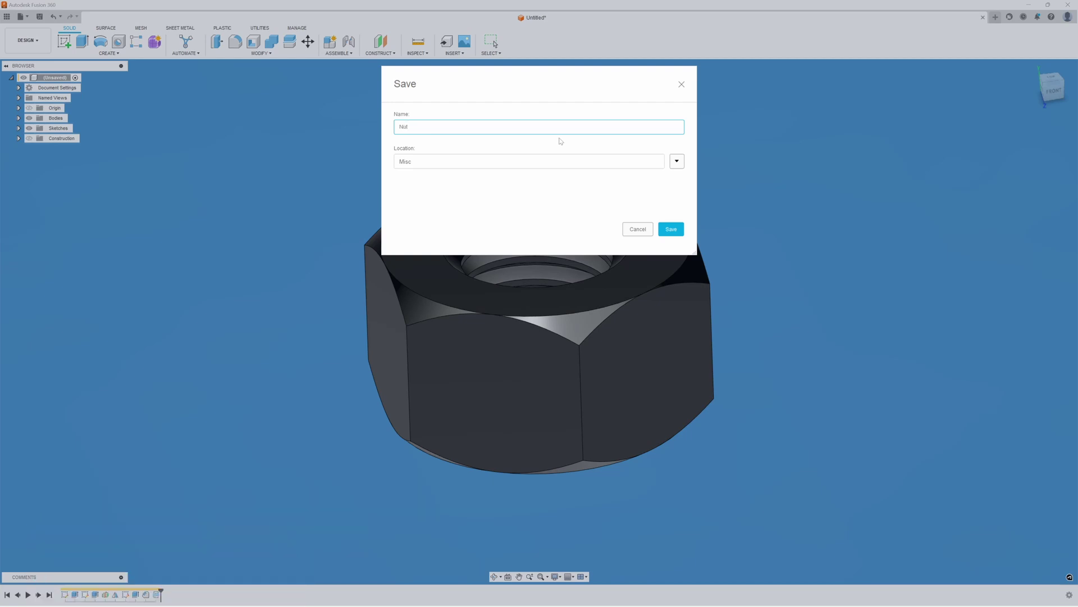
type("t")
left_click(672, 230)
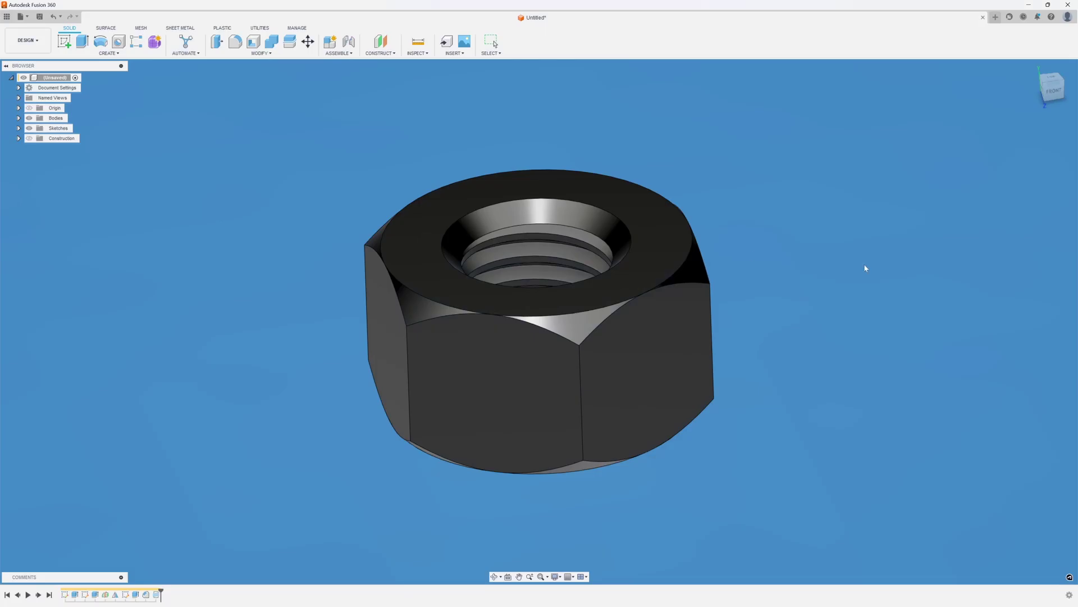
Delete the Thread, countersink chamfer and Extrude3 hole features from the timeline.
left_click(1044, 84)
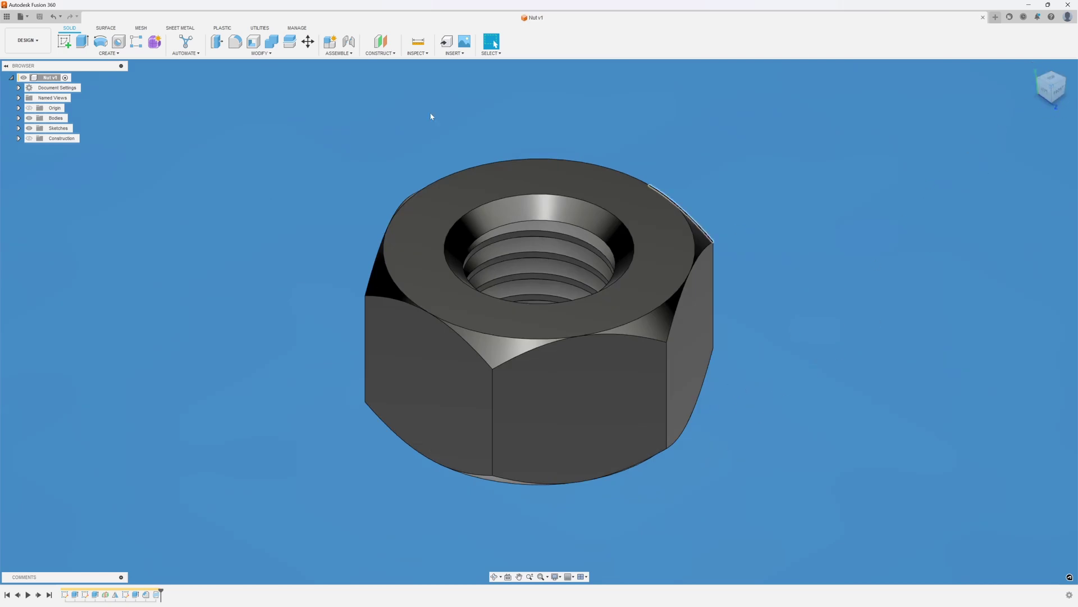
left_click(157, 594)
left_click(146, 594, "ctrl")
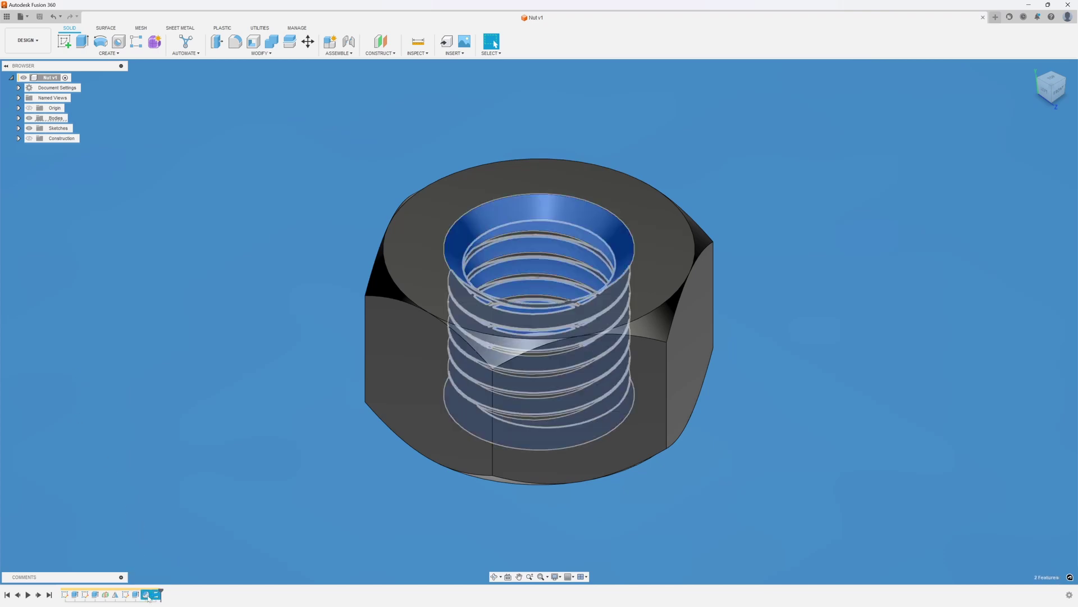
right_click(148, 596)
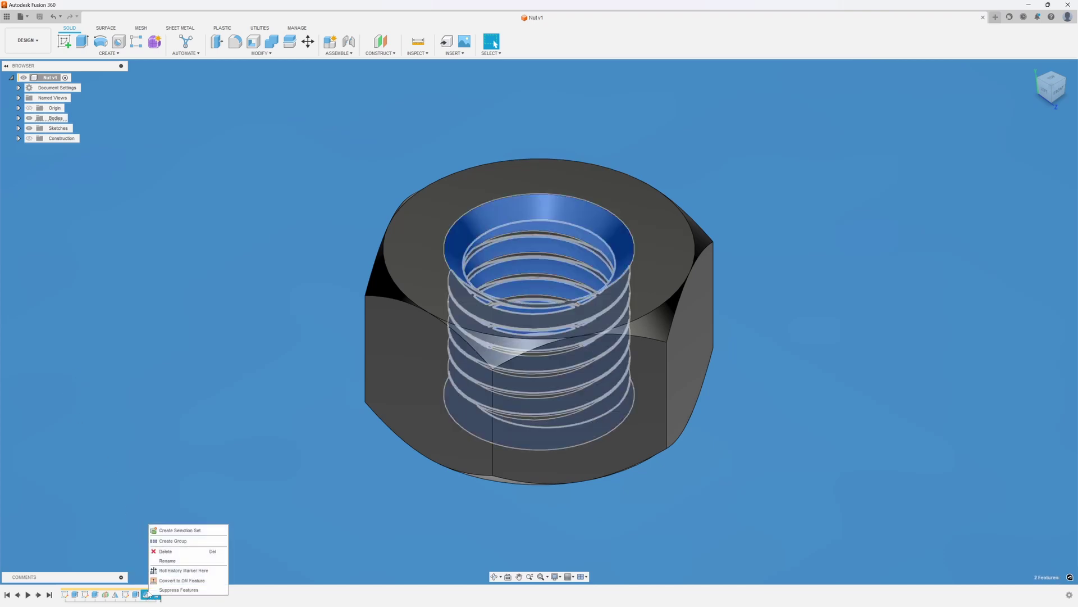
left_click(153, 576)
left_click(136, 594)
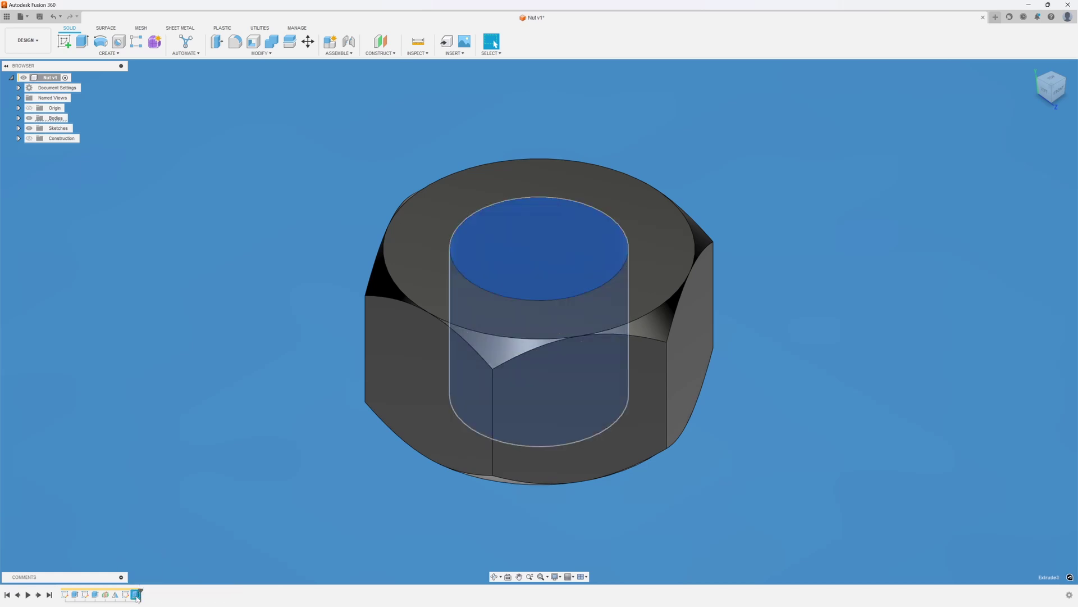
right_click(136, 595)
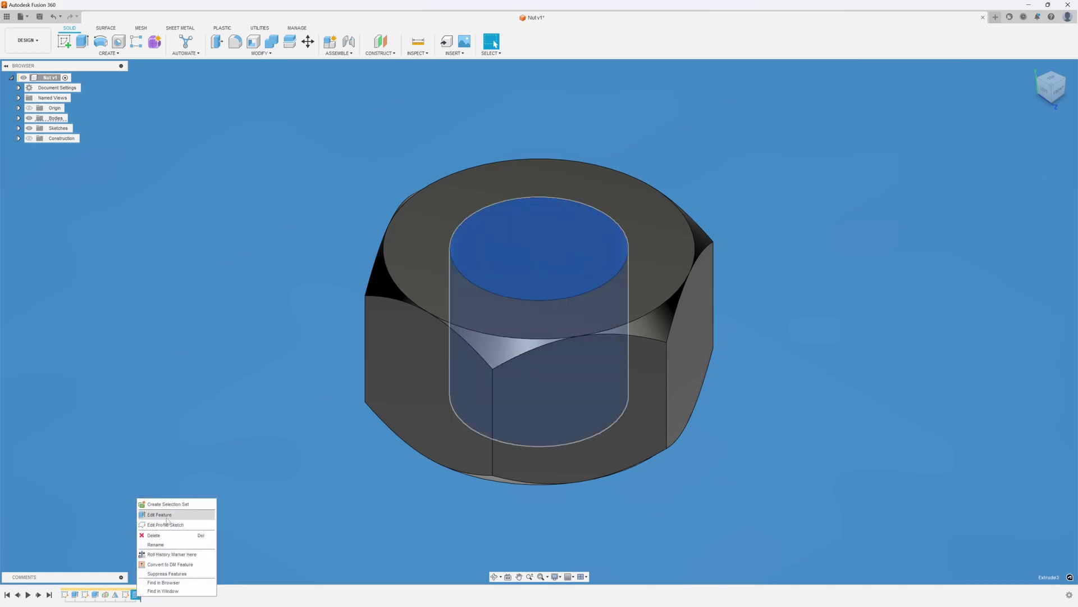
left_click(153, 535)
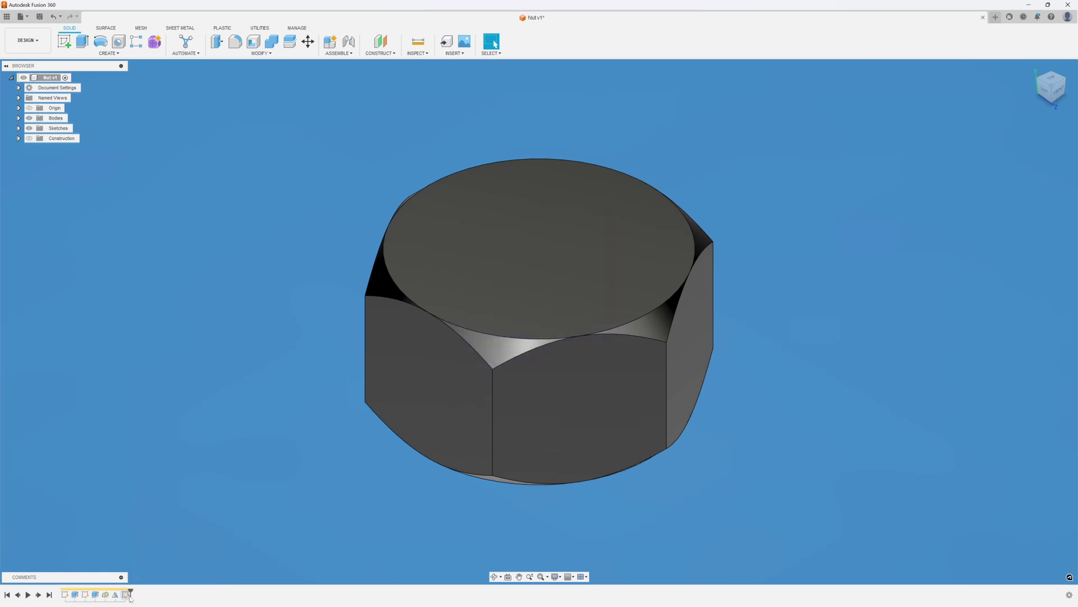
Delete the Sketch3, Mirror and Plane1 features from the timeline.
left_click(128, 595)
left_click(115, 595, "ctrl")
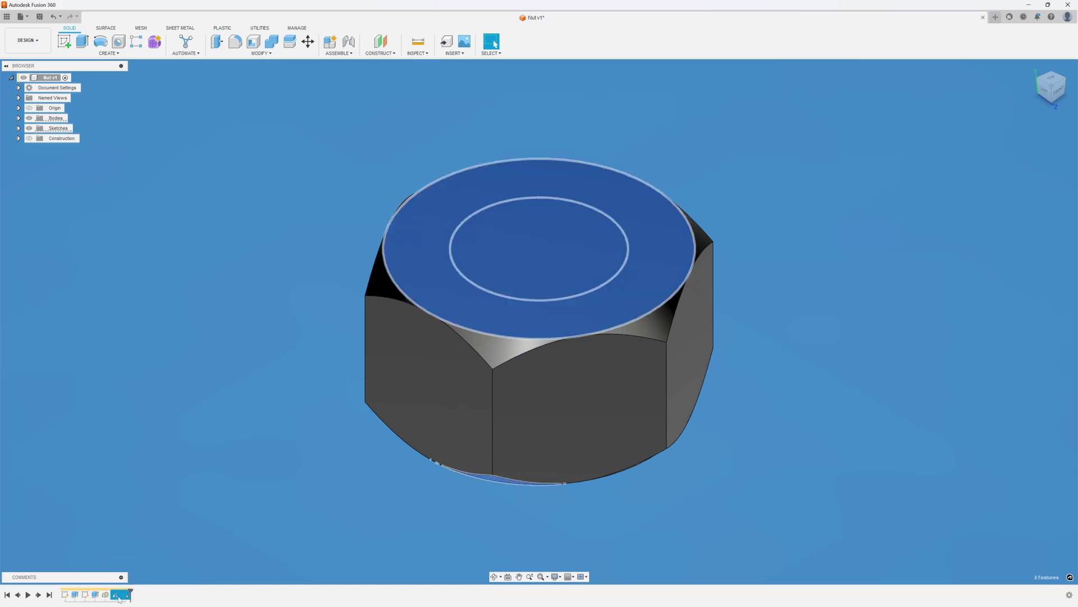
right_click(118, 596)
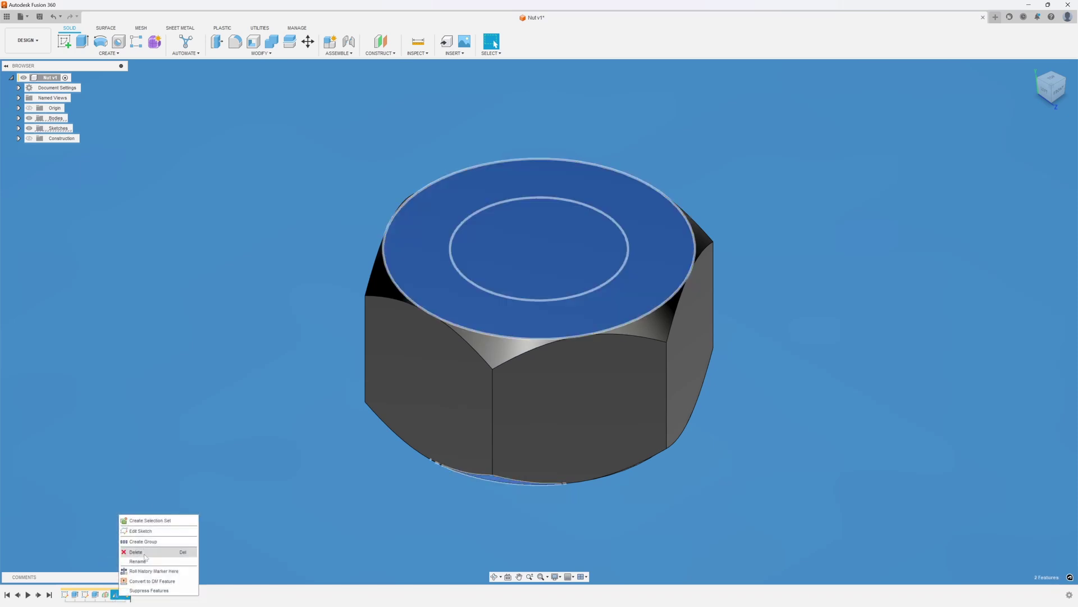
left_click(136, 552)
left_click(105, 594)
right_click(106, 594)
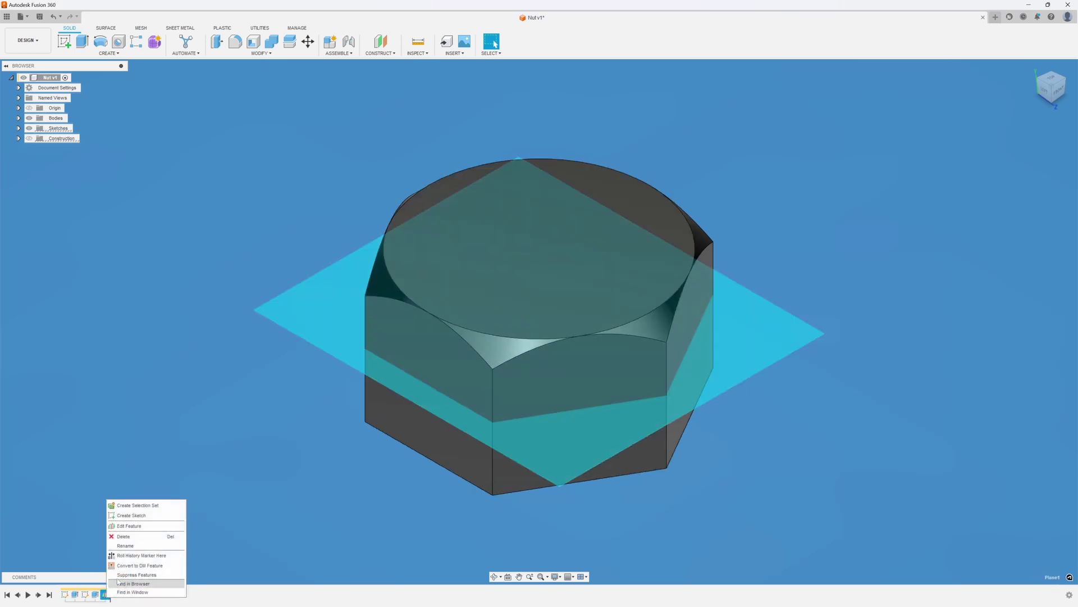
left_click(133, 536)
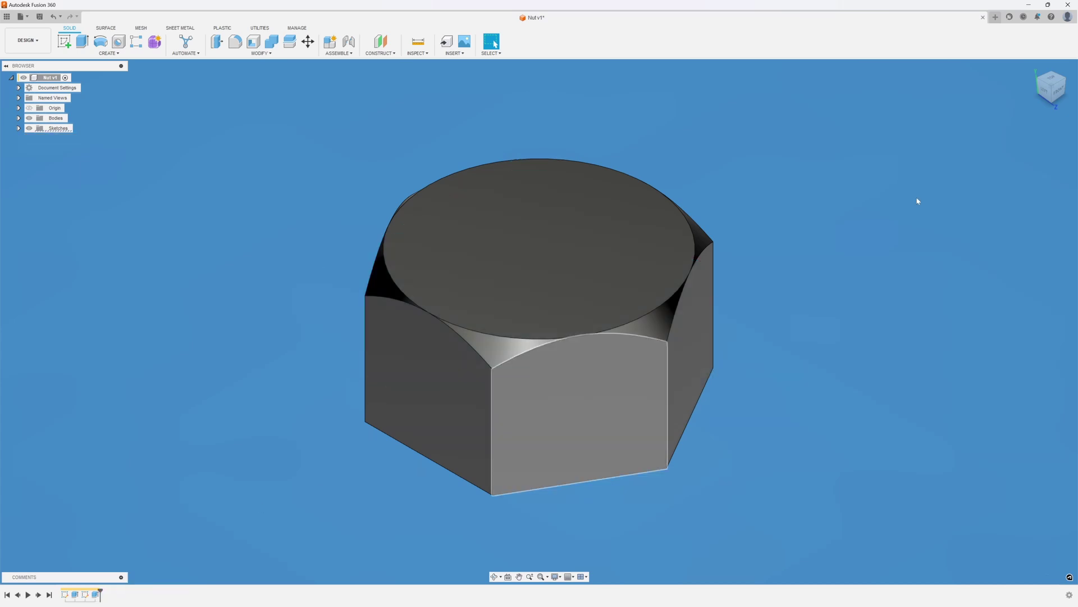
left_click(1046, 92)
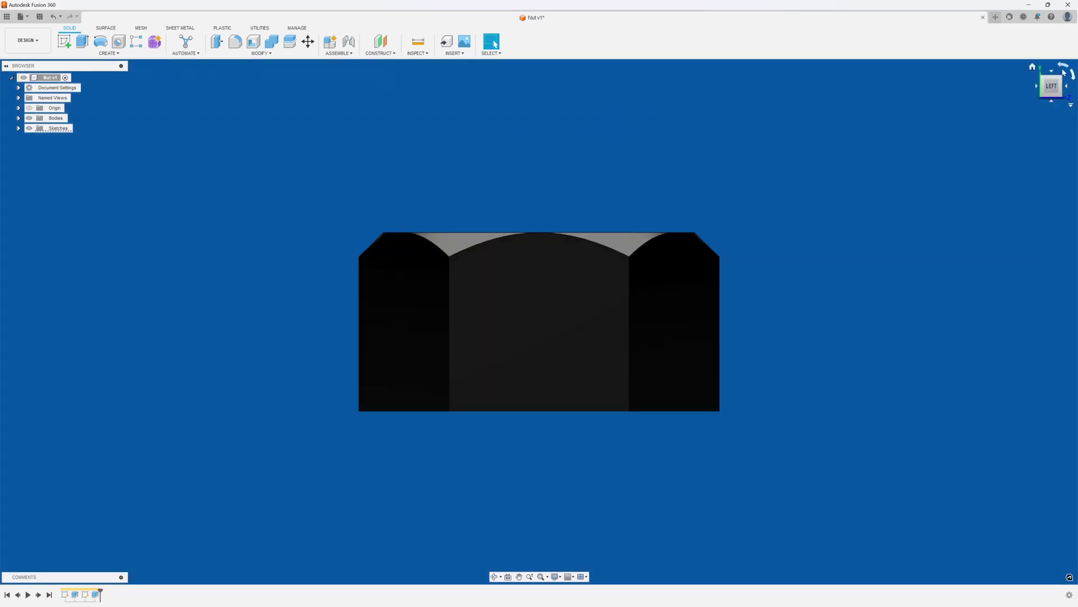
Sketch a circle centred at the origin on the hex's top face.
left_click_drag(1061, 78, 1039, 104)
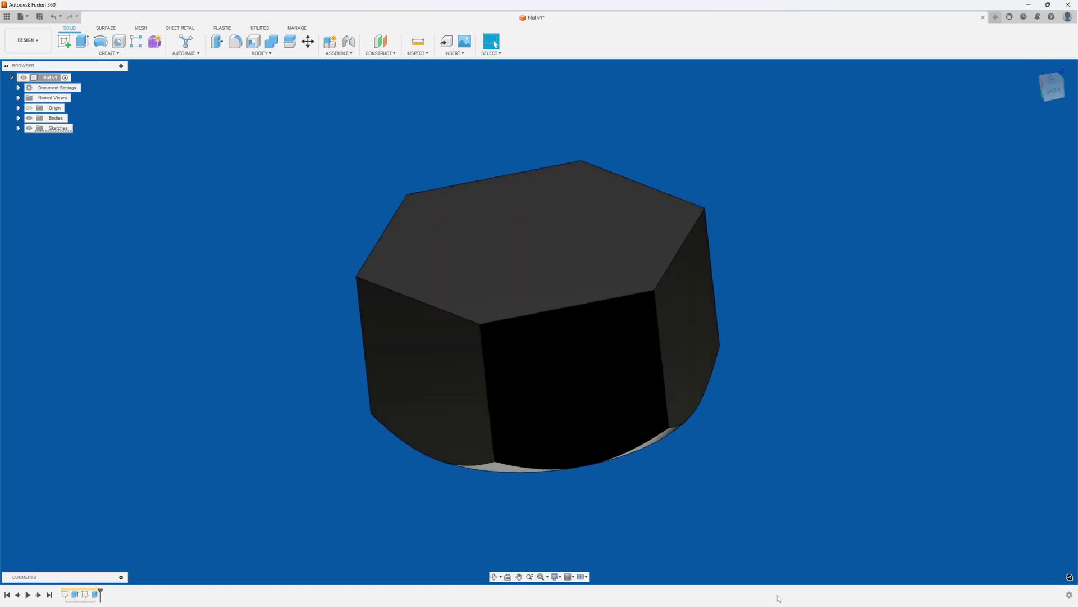
left_click(64, 41)
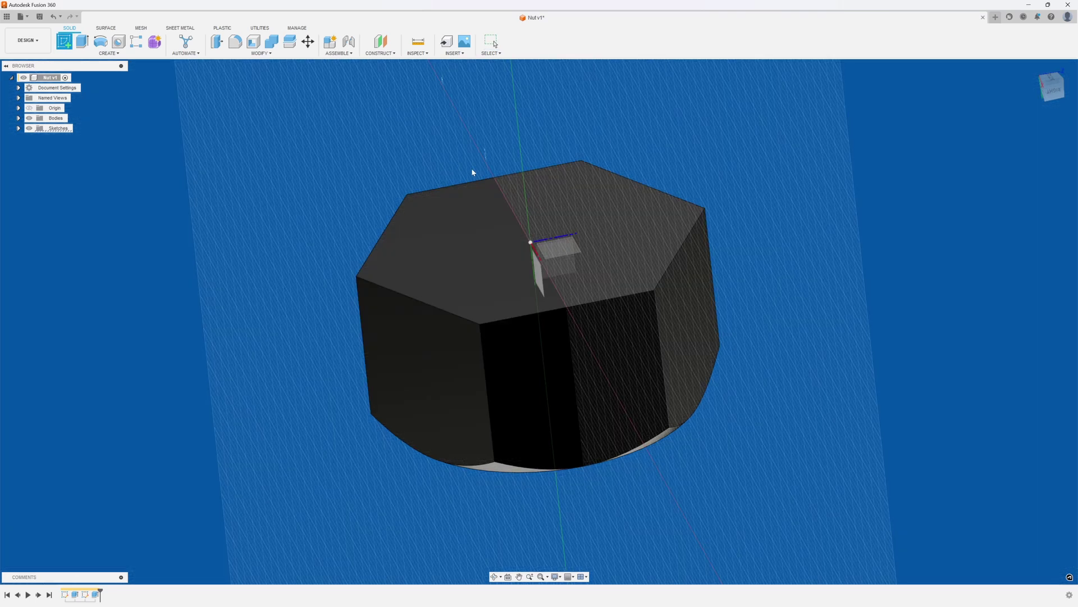
left_click(510, 207)
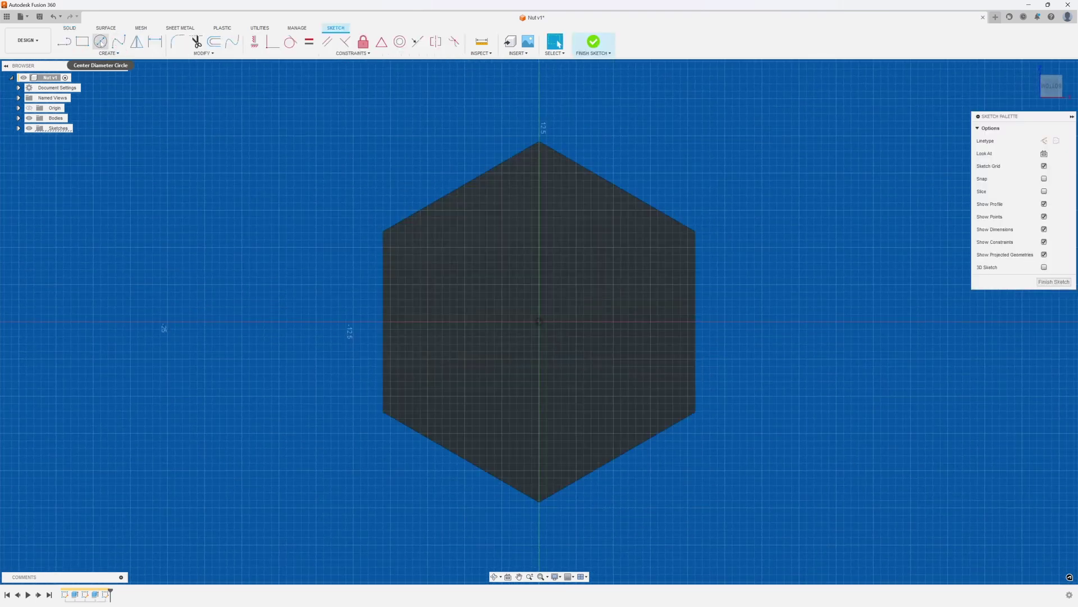
left_click(101, 43)
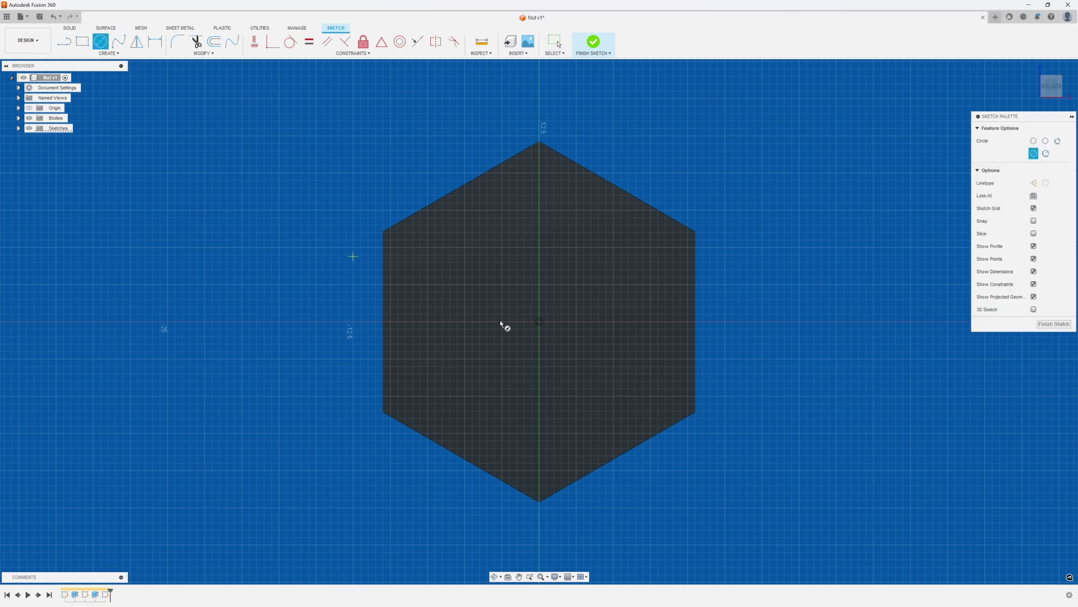
left_click(539, 322)
left_click(610, 253)
right_click(755, 267)
left_click(760, 279)
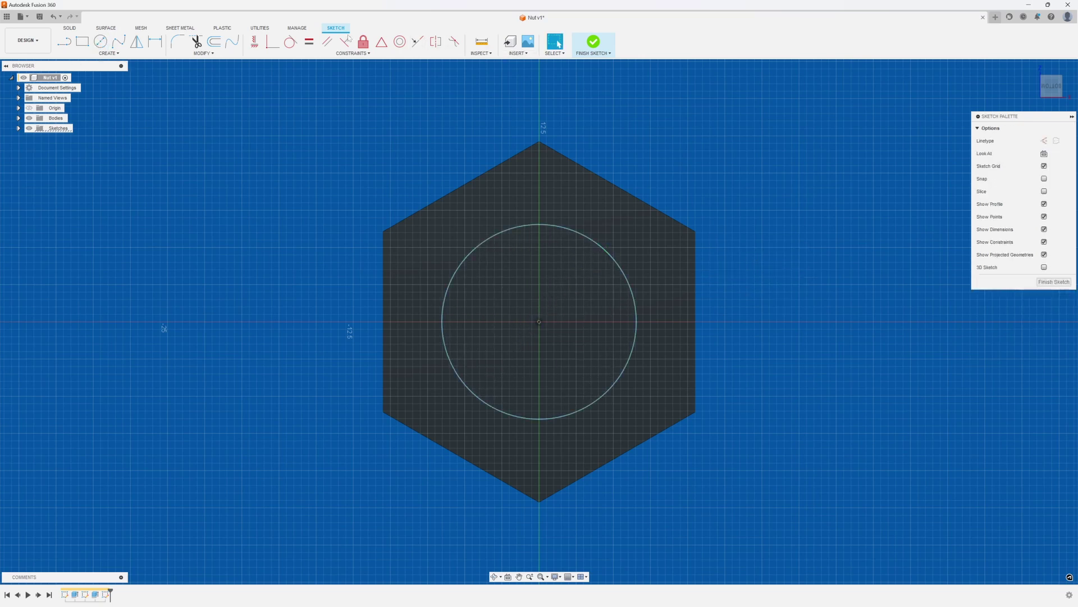
Make the circle tangent to the hexagon's top-right edge and finish the sketch.
left_click(579, 234)
left_click(578, 232)
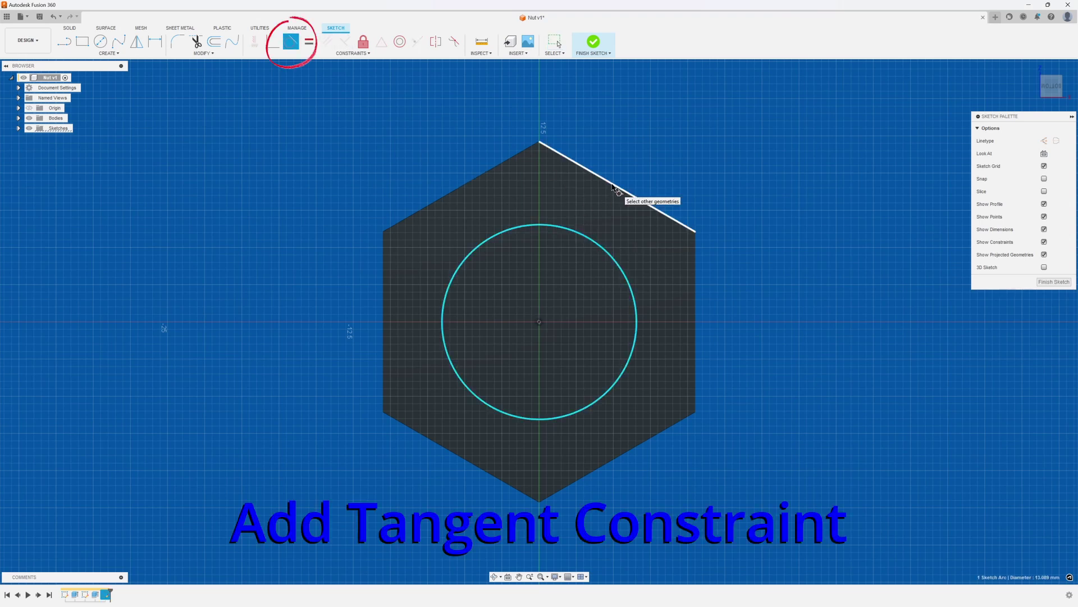
left_click(612, 187)
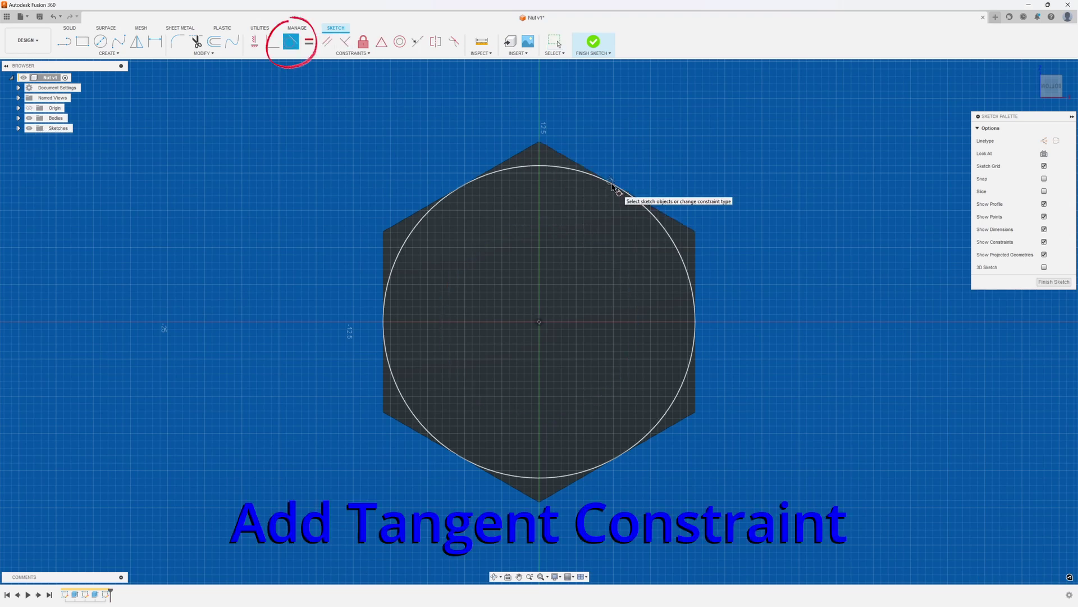
left_click(593, 43)
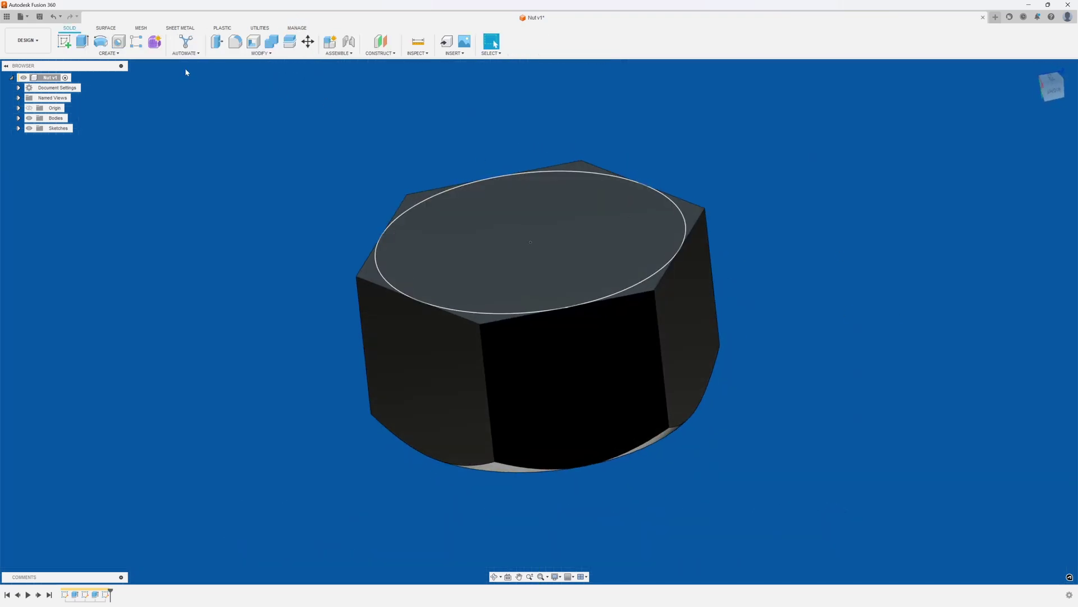
Extrude the tangent circle 2 mm as a join on top of the hex nut.
left_click(82, 41)
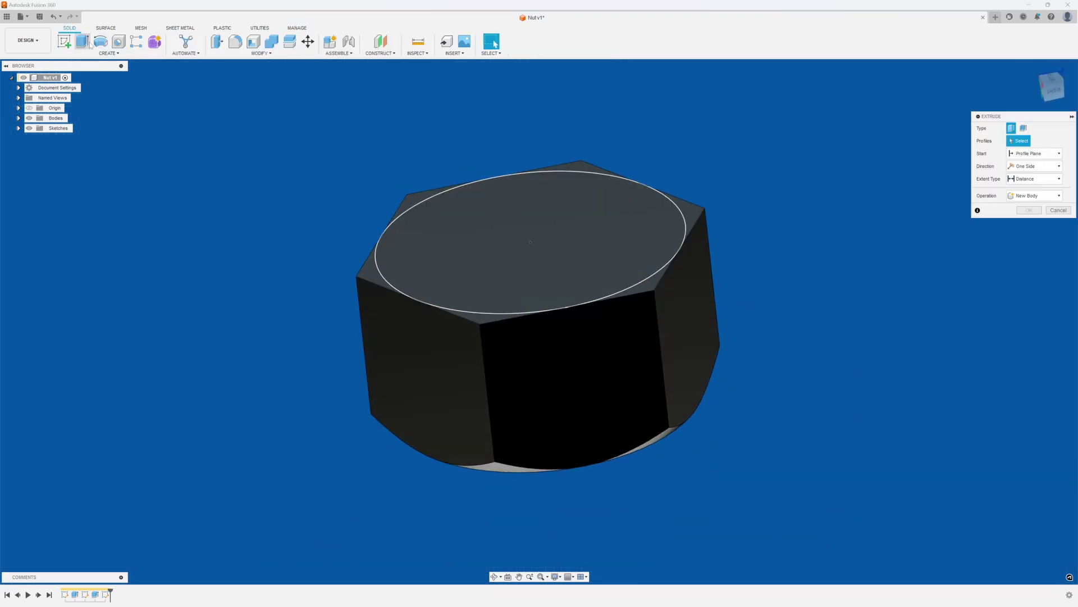
left_click(502, 261)
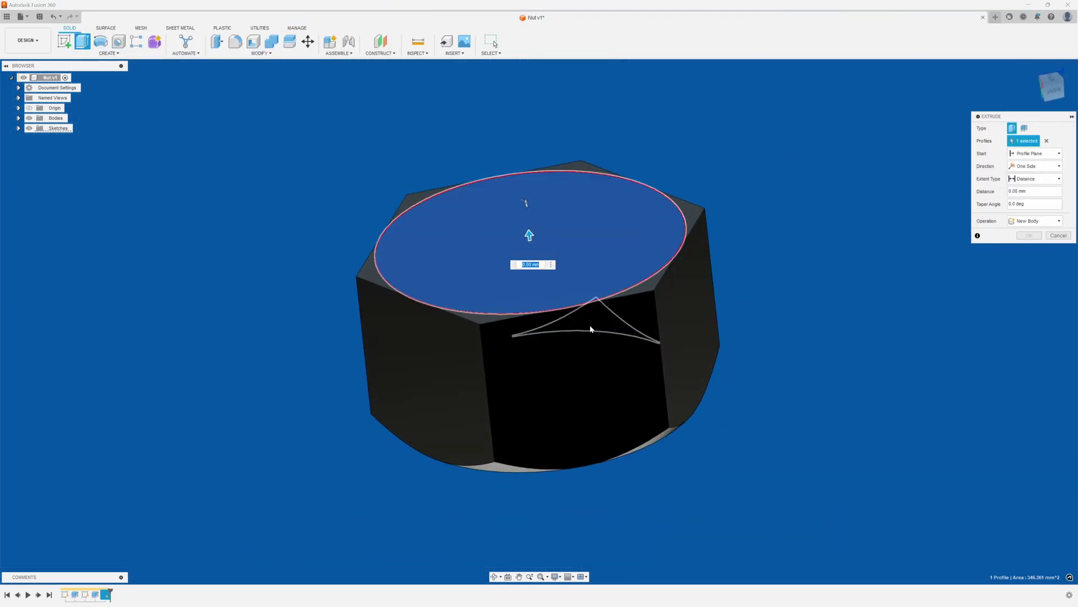
type("2")
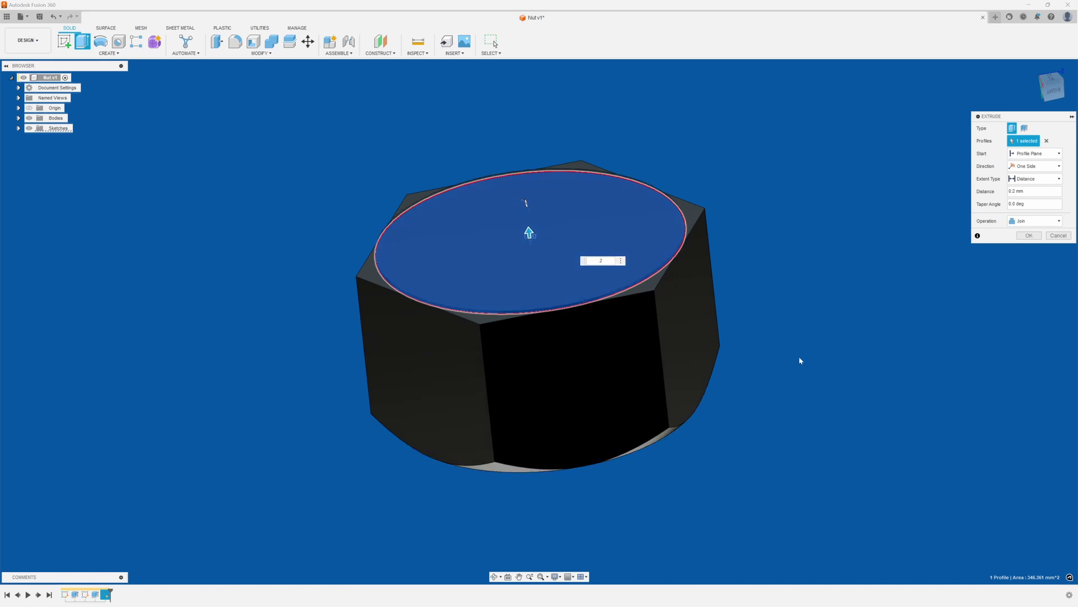
left_click(1029, 236)
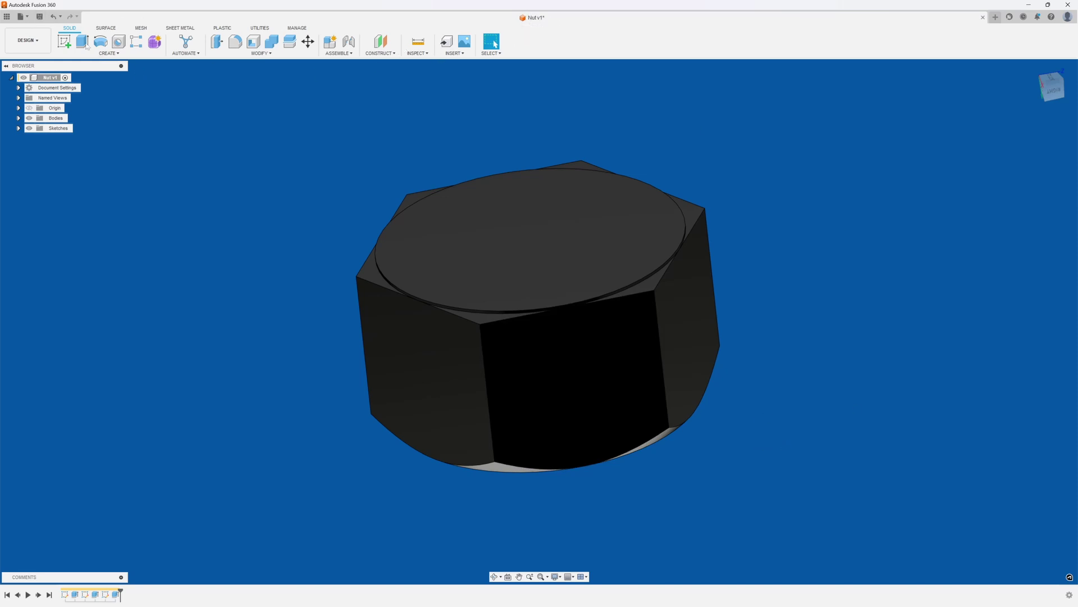
Save the design under the new name 'Bolt' in the Misc folder.
left_click(23, 16)
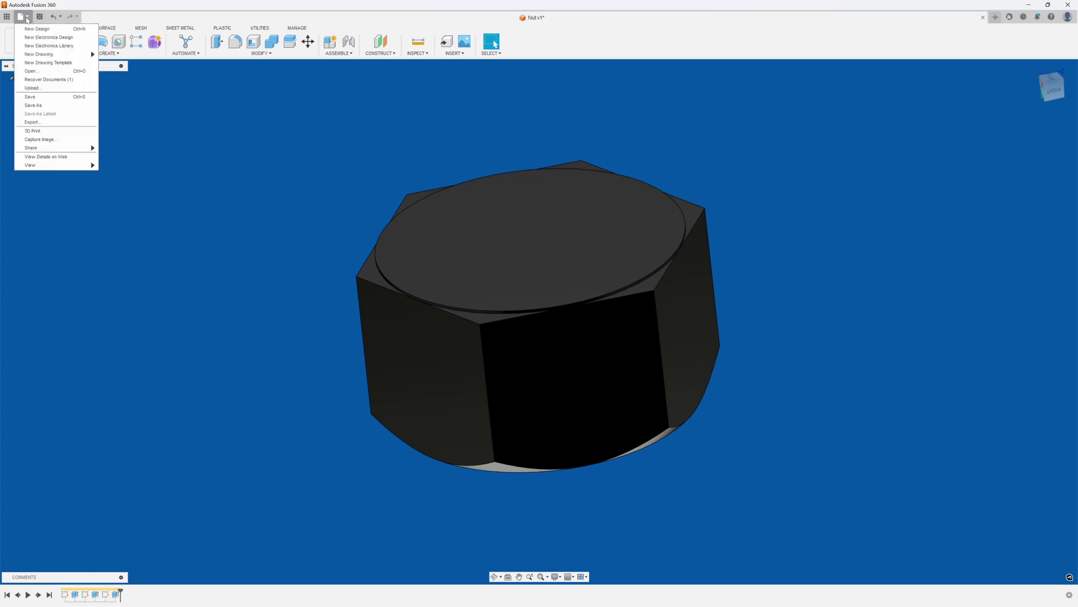
left_click(39, 104)
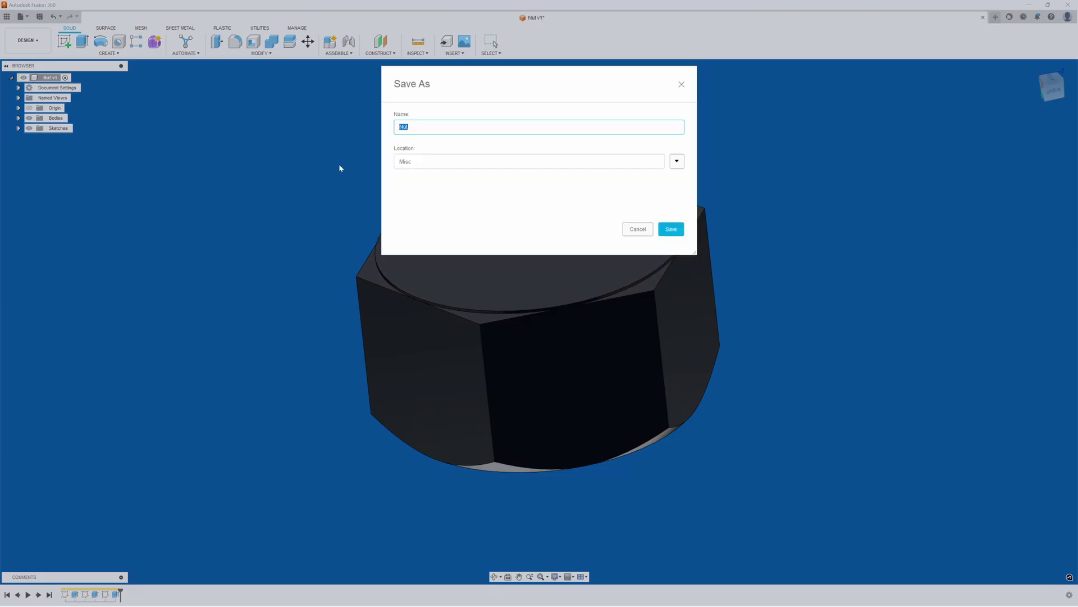
type("Bolt")
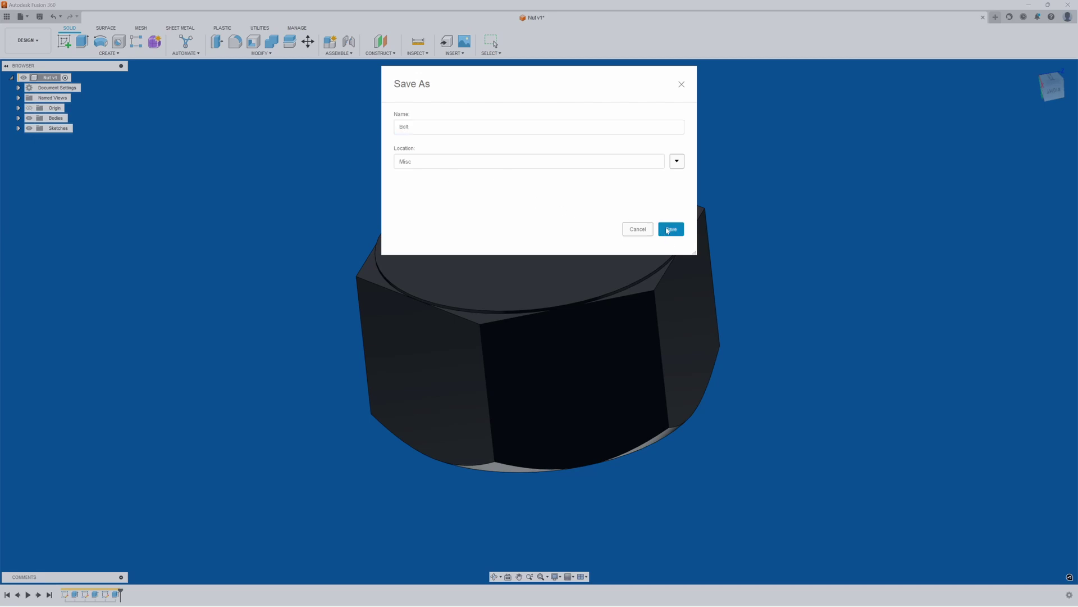
left_click(667, 228)
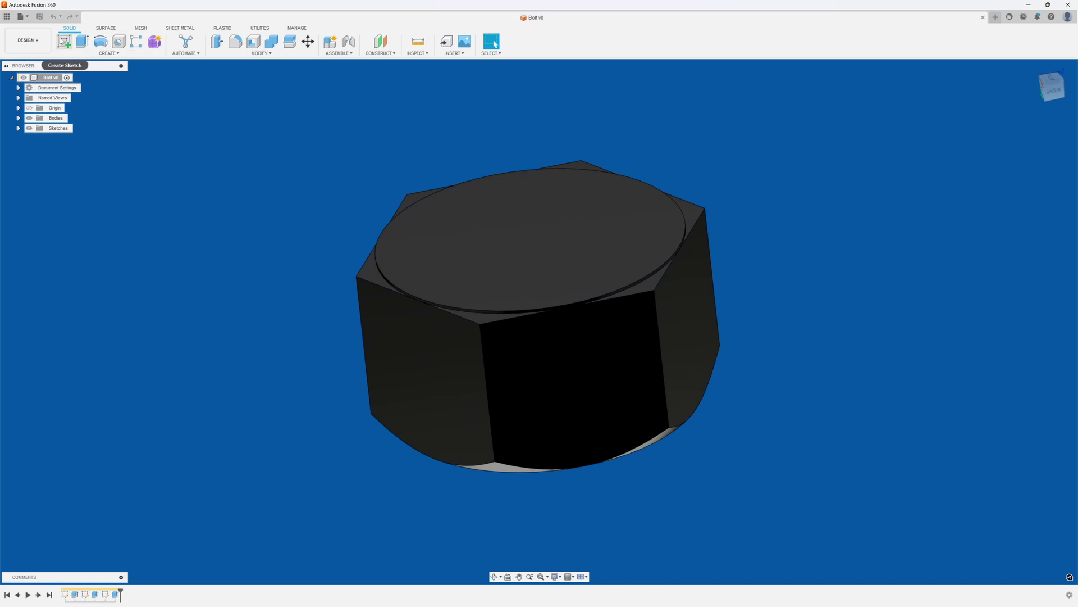
Sketch on the head's top face a 12 mm centre-diameter circle at the origin.
left_click(65, 41)
left_click(532, 309)
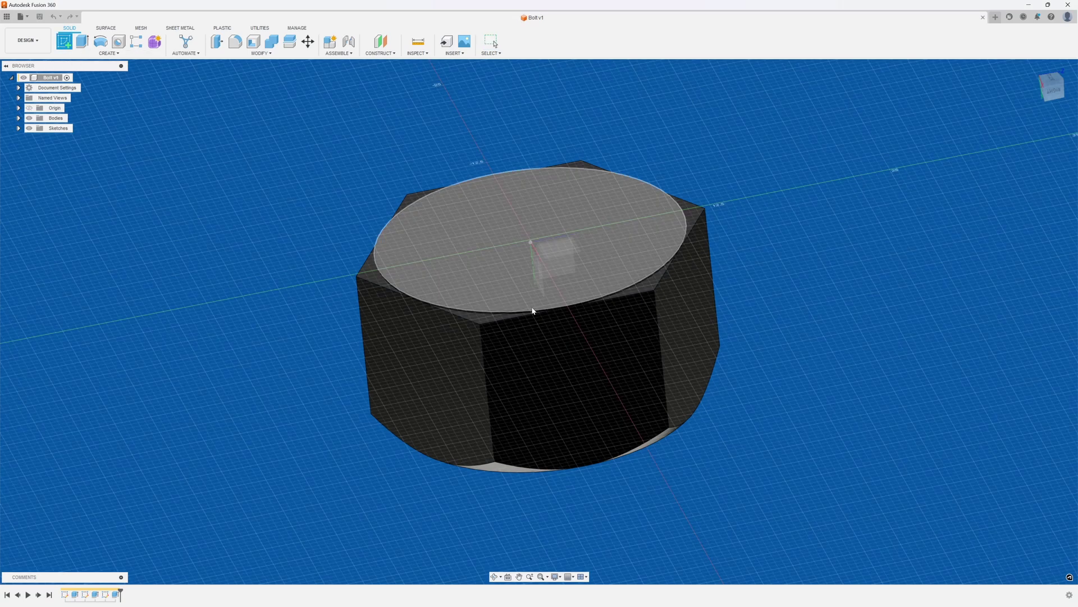
left_click(560, 241)
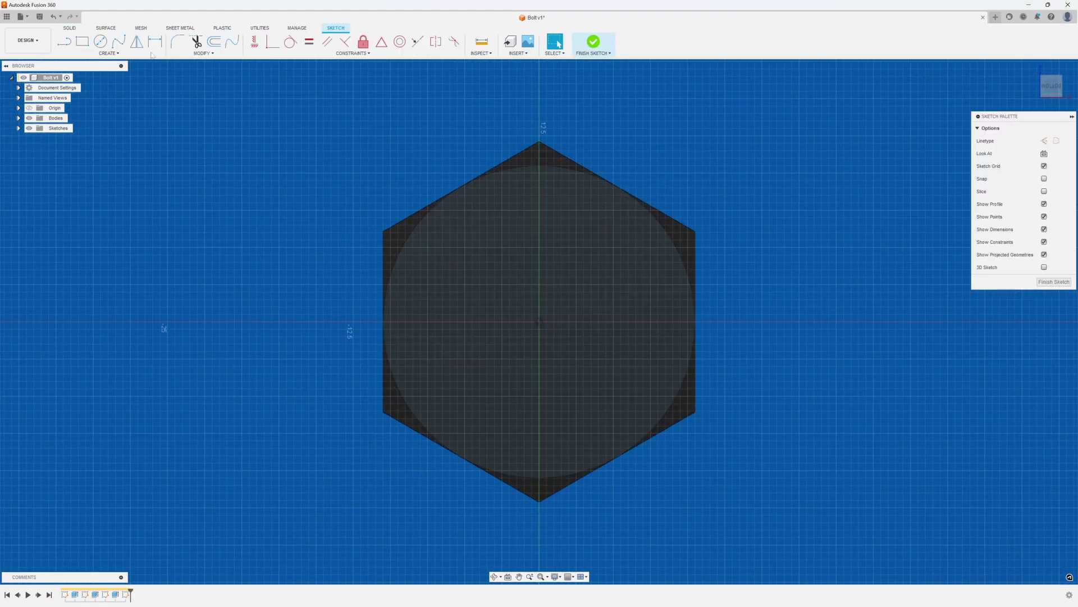
left_click(100, 41)
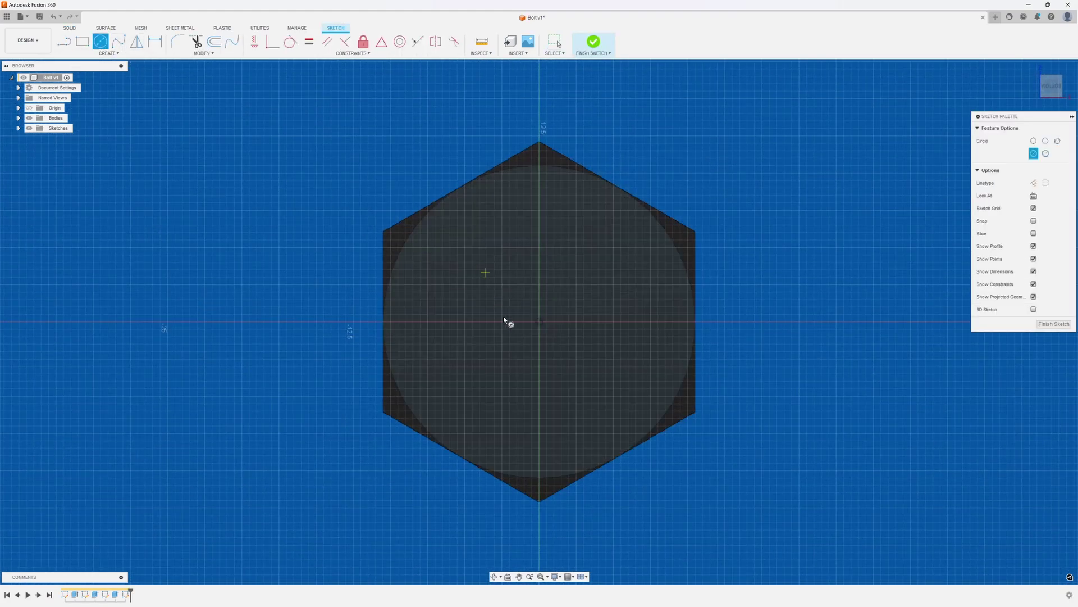
left_click(540, 322)
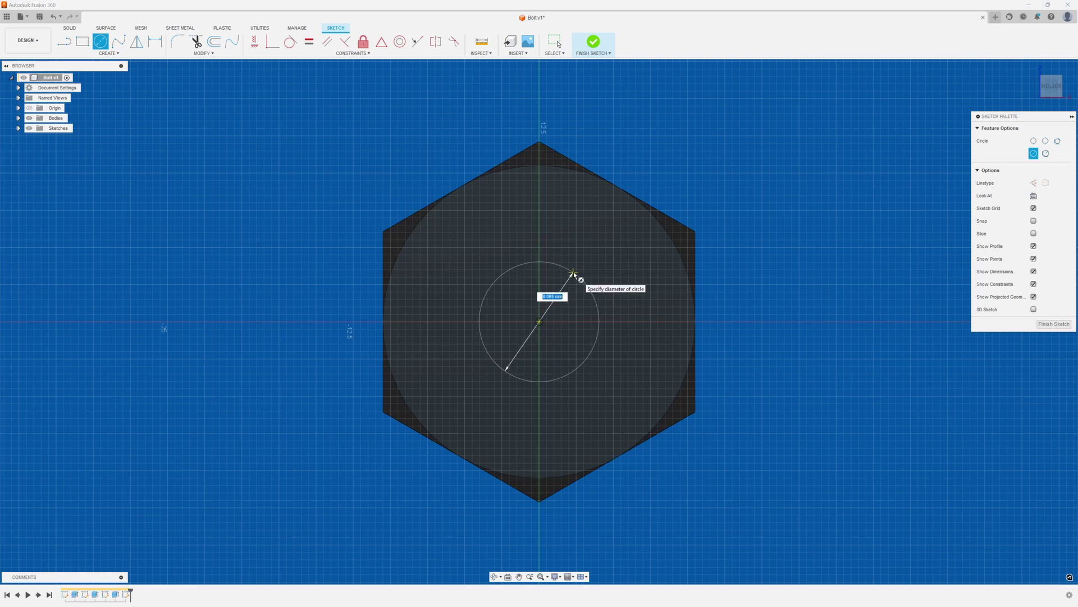
type("12")
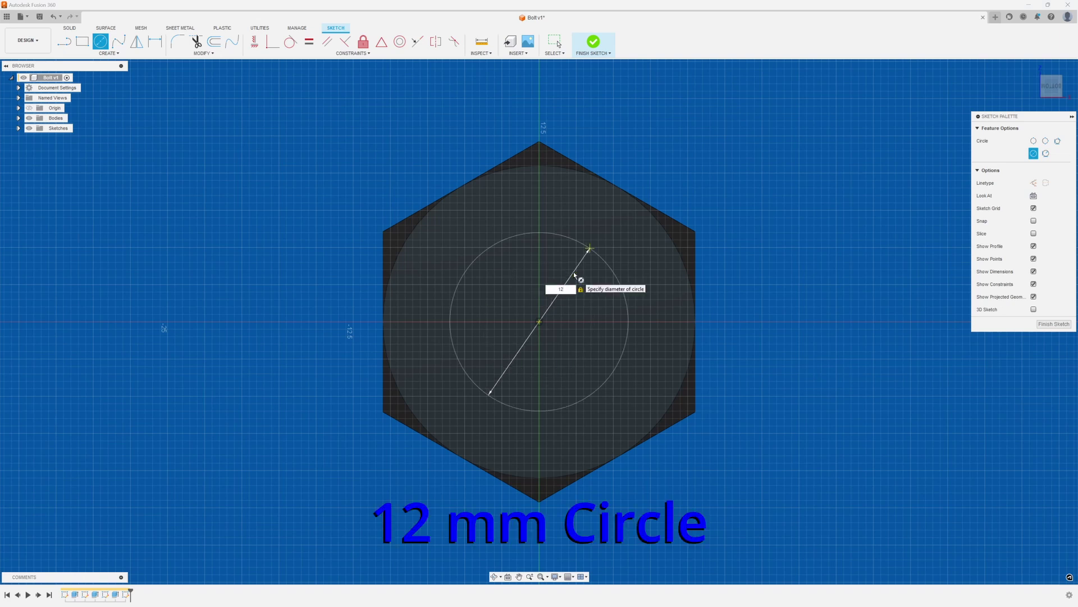
key("Return")
Finish the sketch and extrude the 12 mm circle upward into the cylindrical shank.
left_click(594, 43)
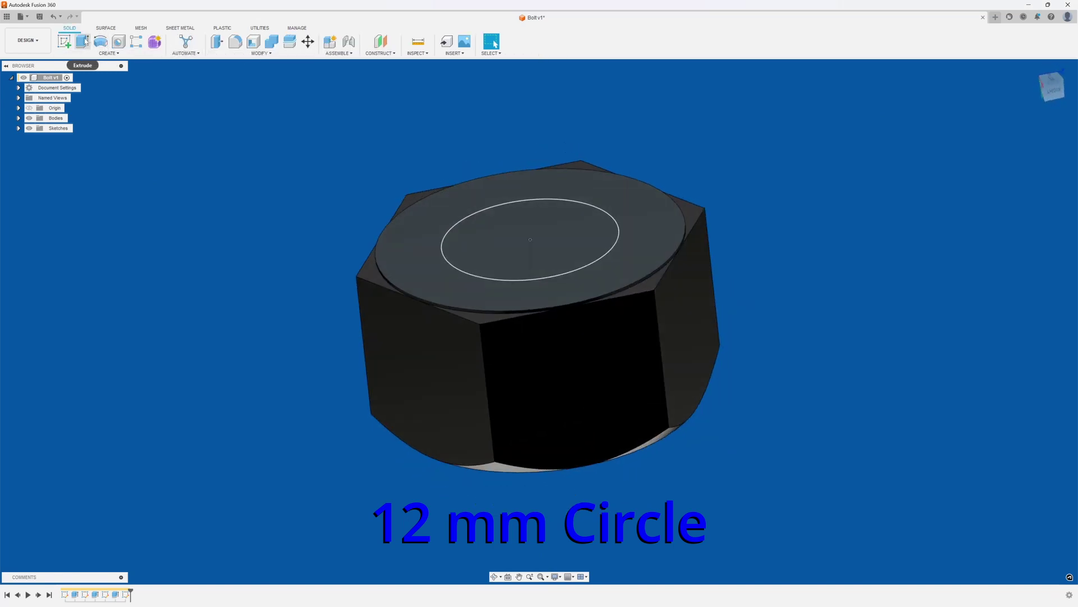
left_click(83, 41)
left_click(528, 252)
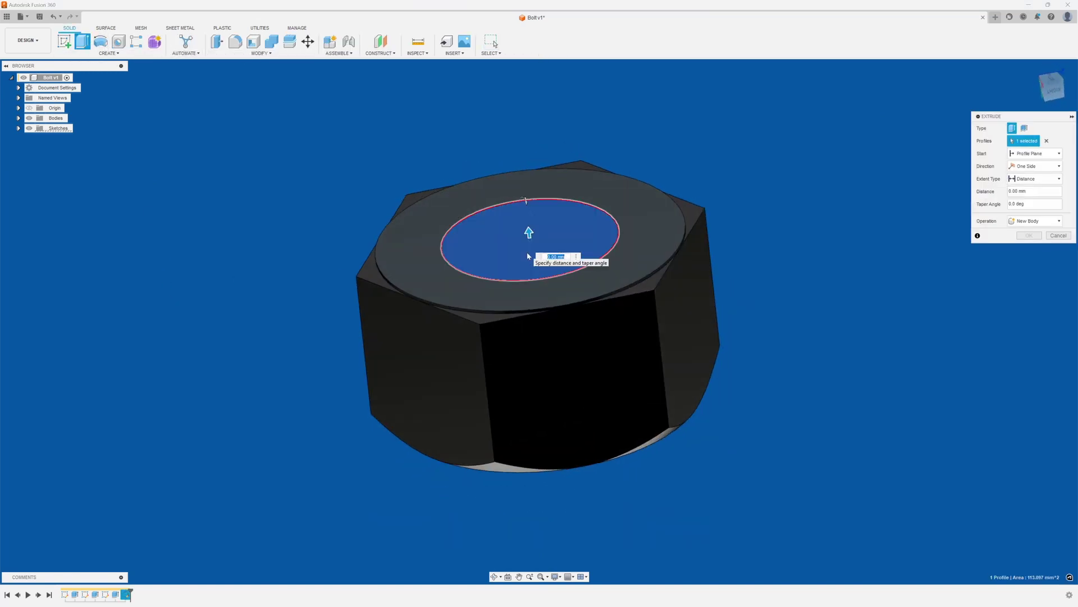
type("50")
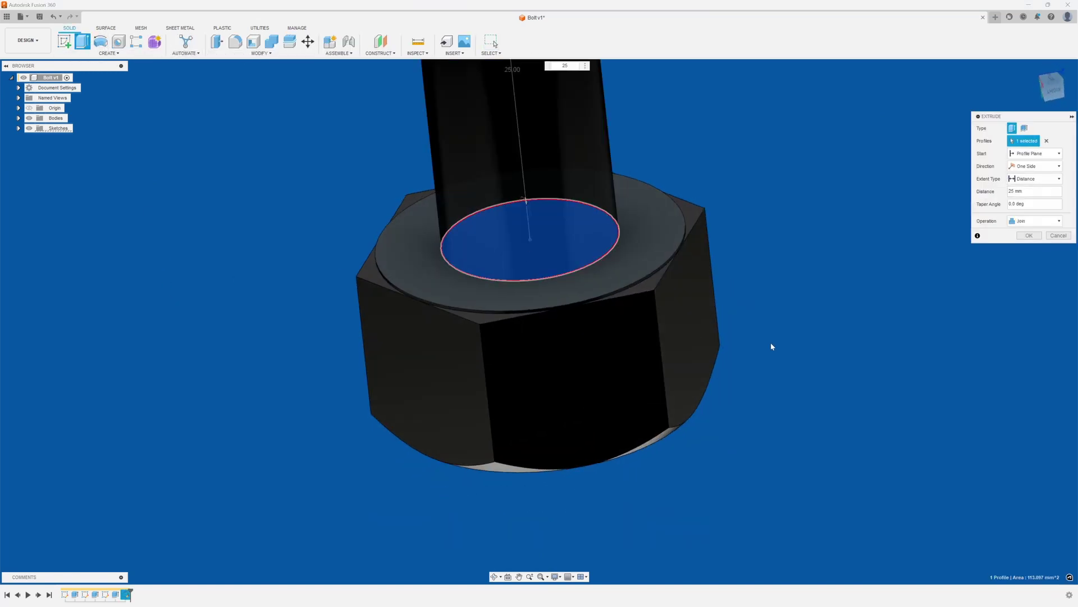
key("Return")
scroll(878, 203, "up", 3)
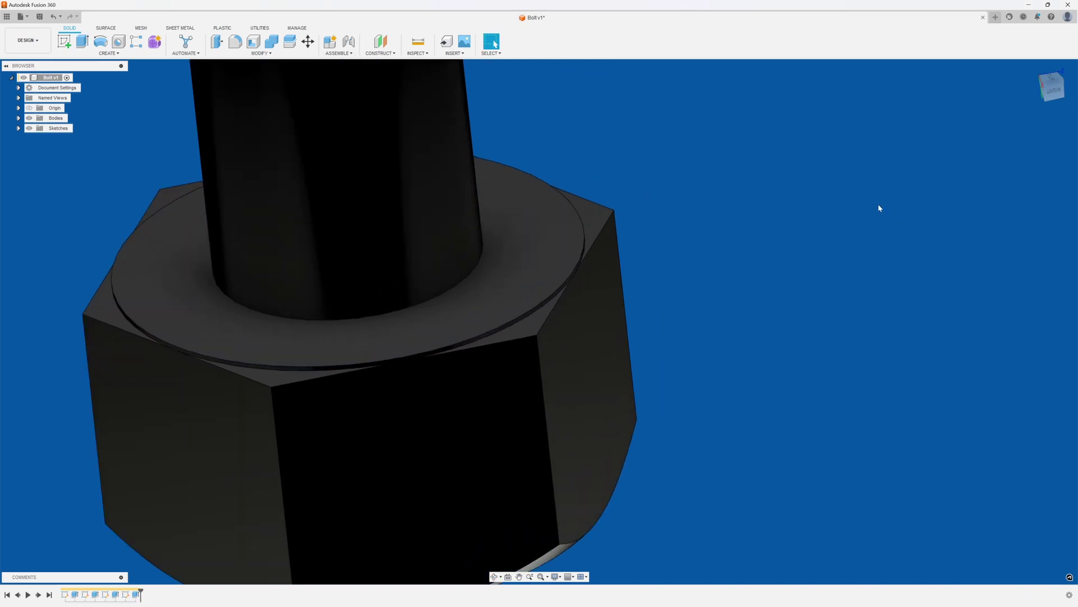
scroll(878, 203, "down", 4)
scroll(879, 210, "down", 2)
scroll(766, 285, "down", 2)
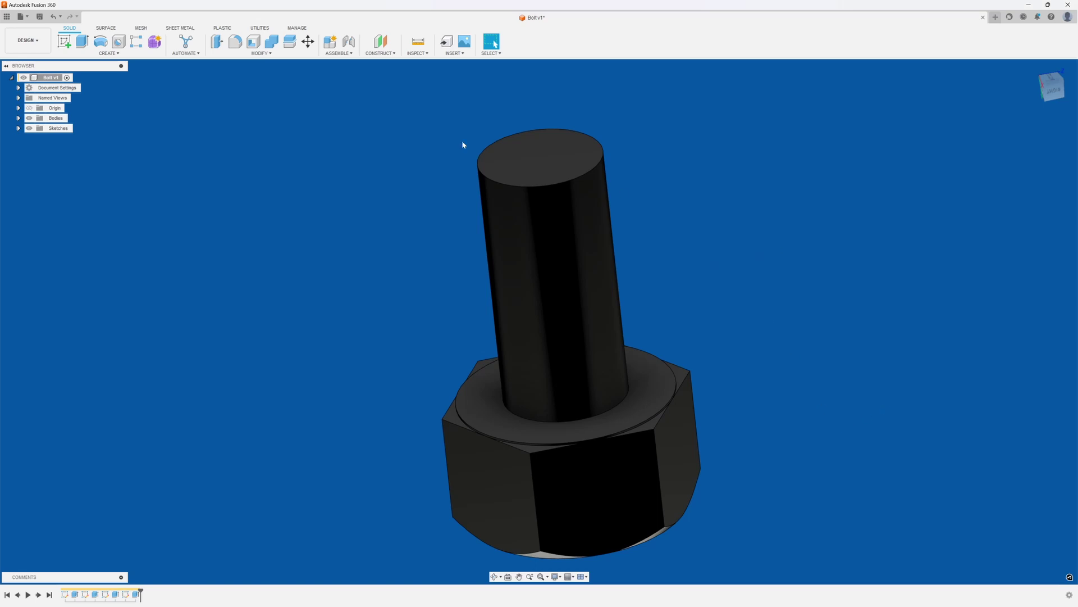
Add a modeled M12x1.75 ISO metric thread along the shank's cylindrical face.
left_click(113, 53)
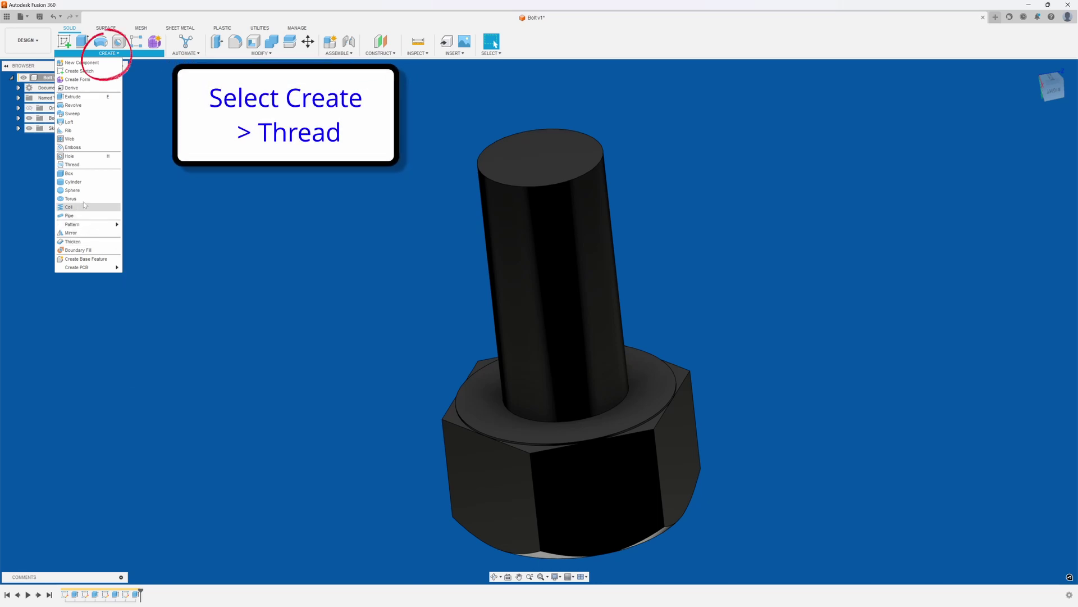
left_click(78, 166)
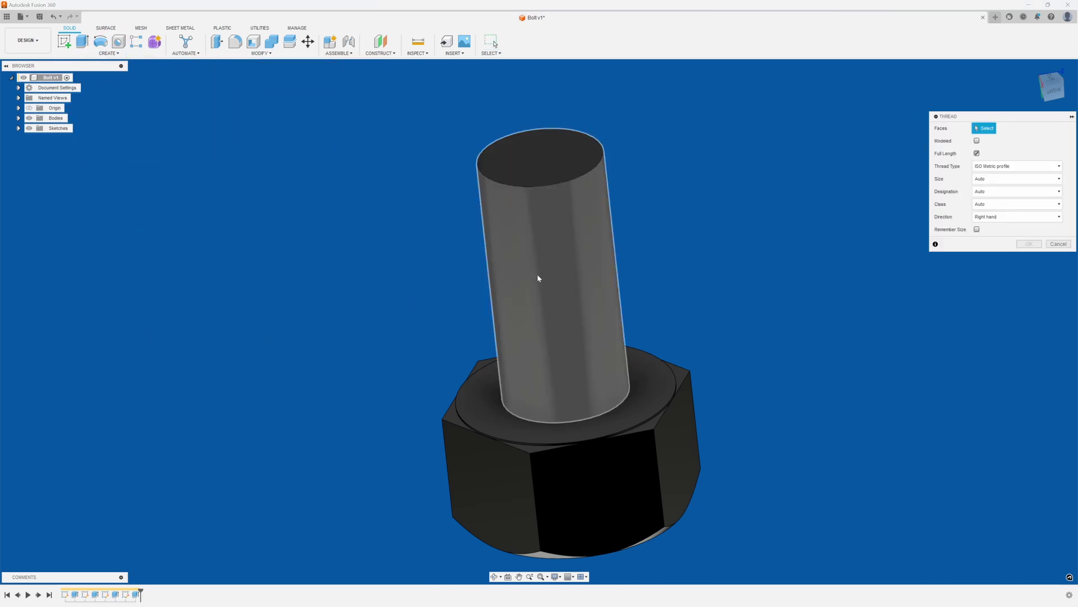
left_click(593, 282)
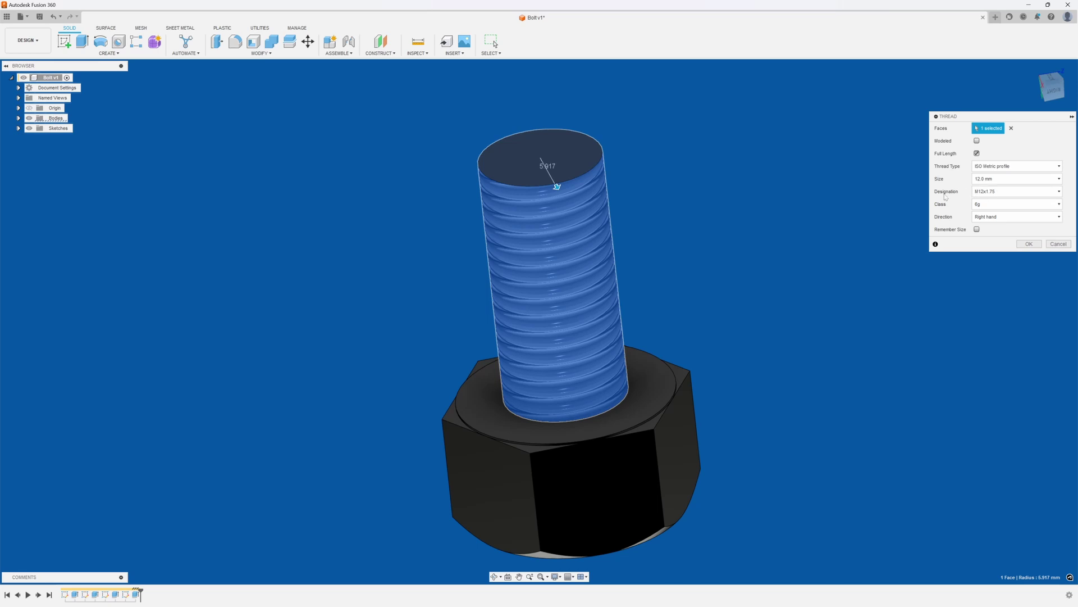
left_click(977, 141)
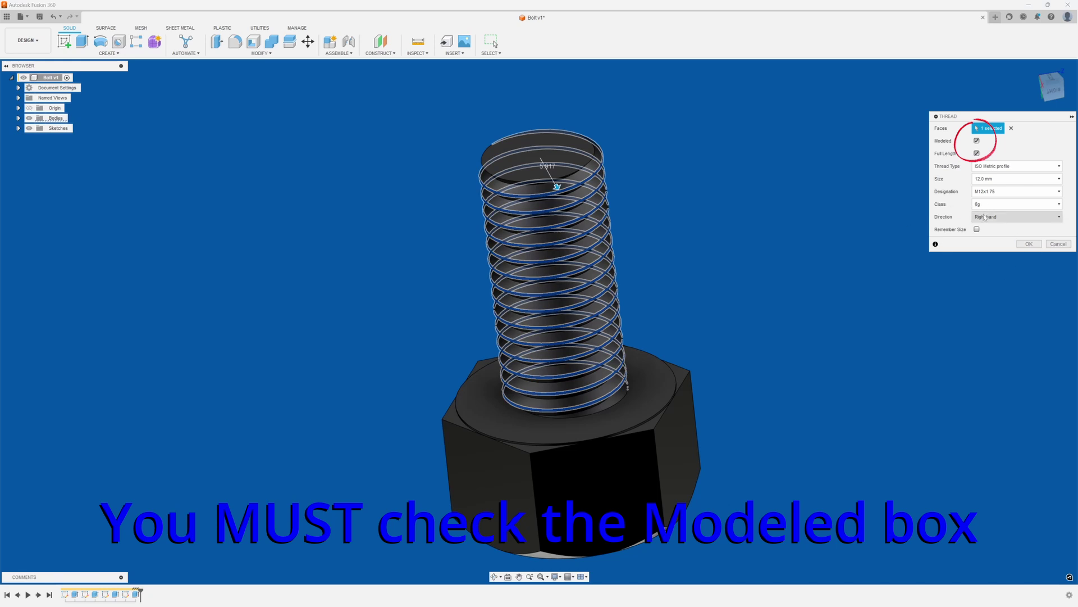
left_click(1030, 244)
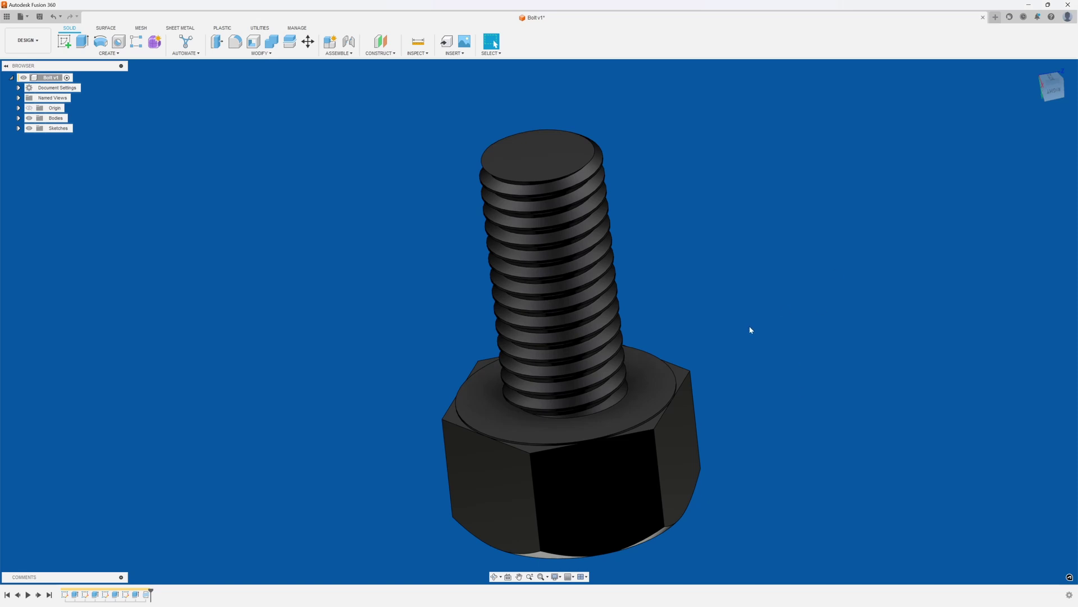
From the right side view, select two thread flank faces and one crest face.
left_click(1054, 90)
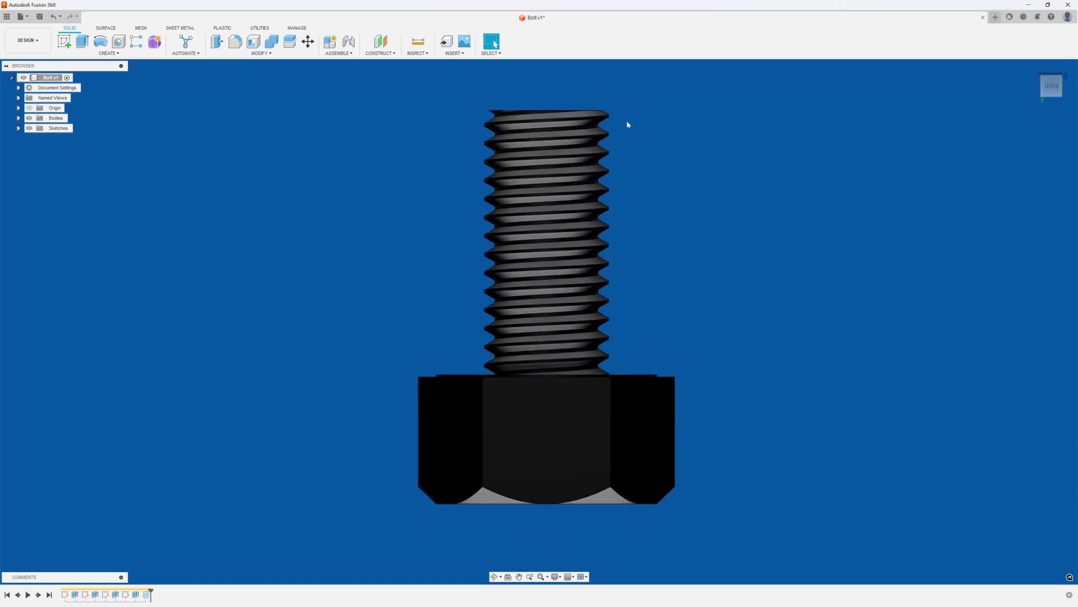
middle_click_drag(627, 124, 617, 249)
scroll(608, 239, "down", 2)
scroll(605, 236, "up", 8)
scroll(601, 255, "up", 4)
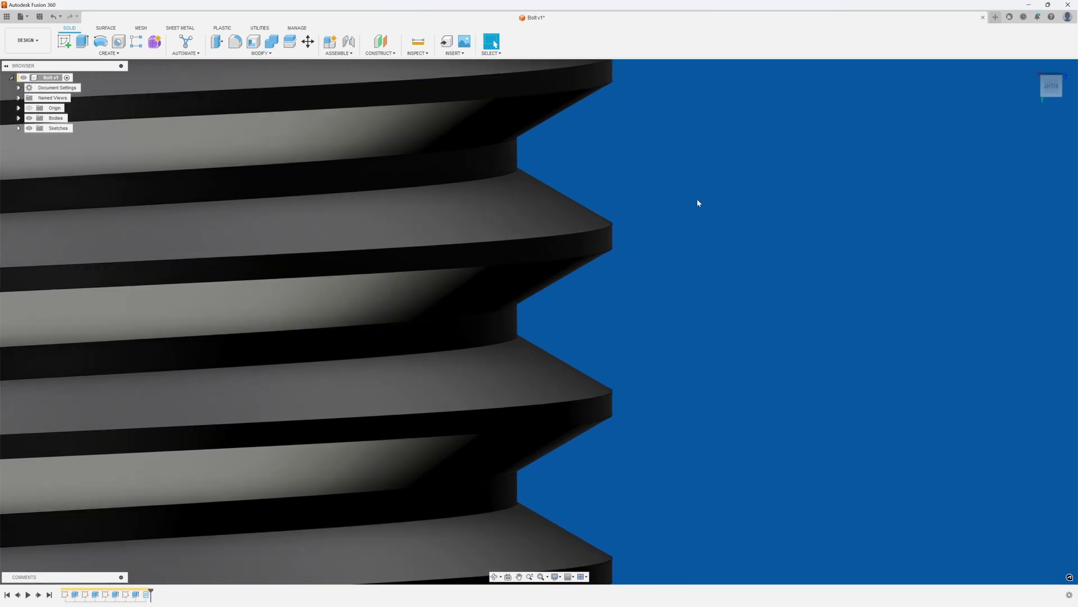
left_click(539, 202)
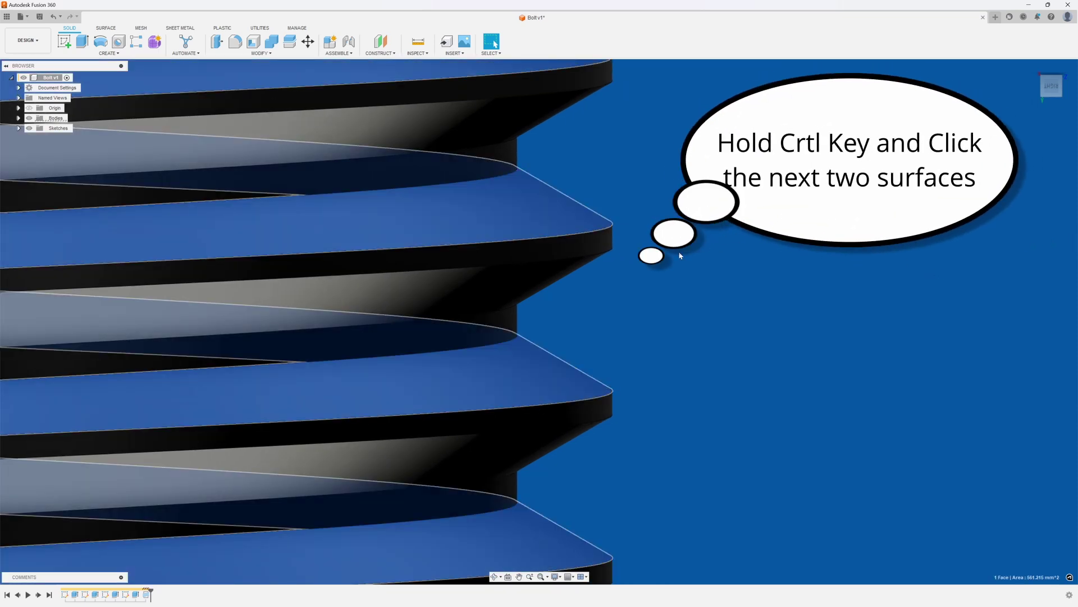
left_click(607, 243, "ctrl")
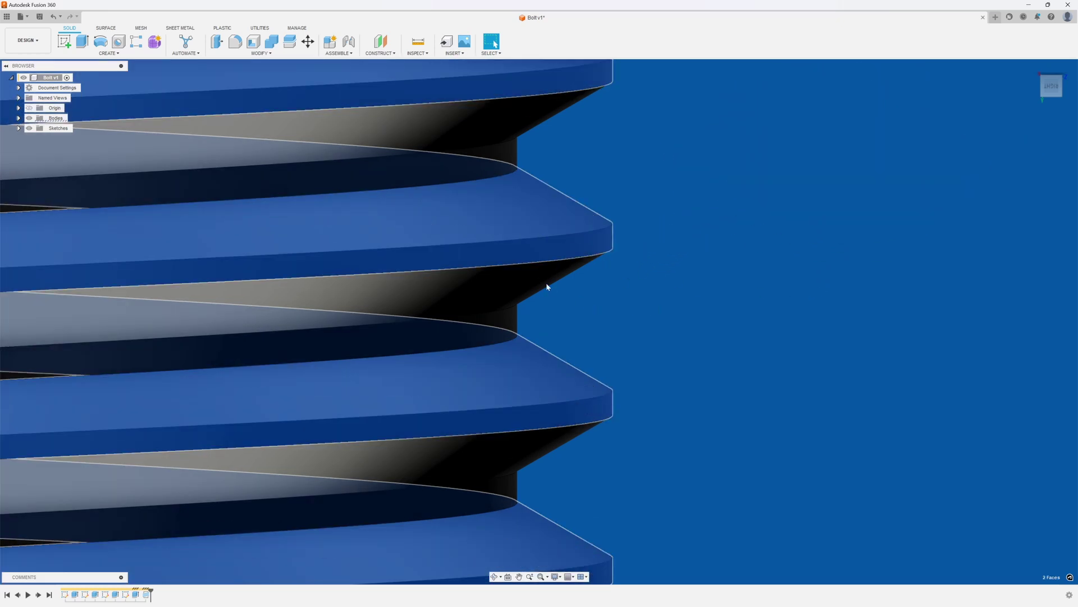
left_click(538, 280, "ctrl")
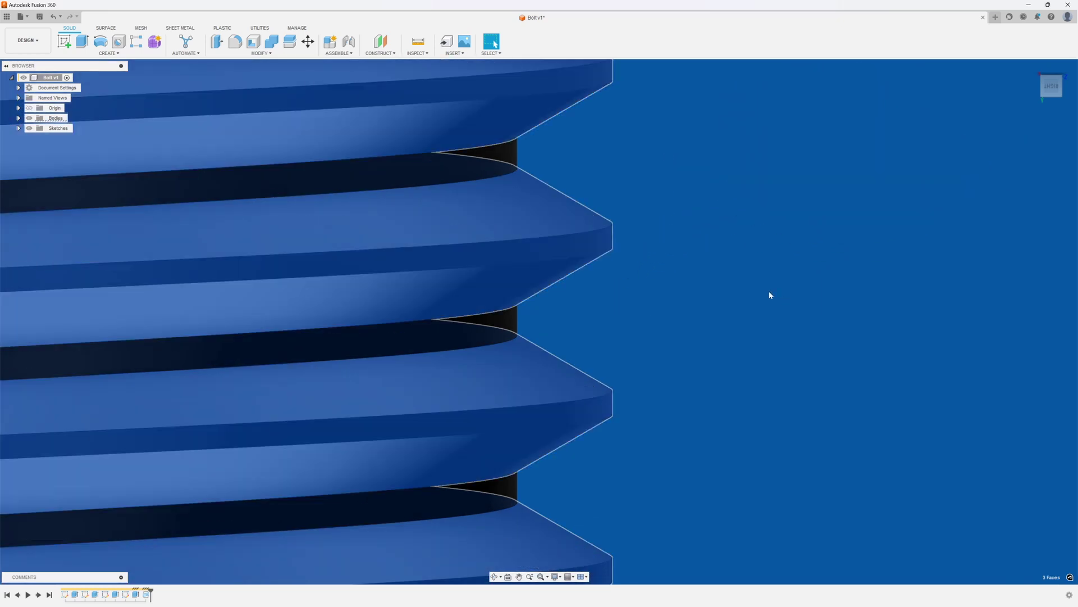
Press Pull the three selected thread faces with an Offset Face distance of -0.2 mm.
right_click(560, 212)
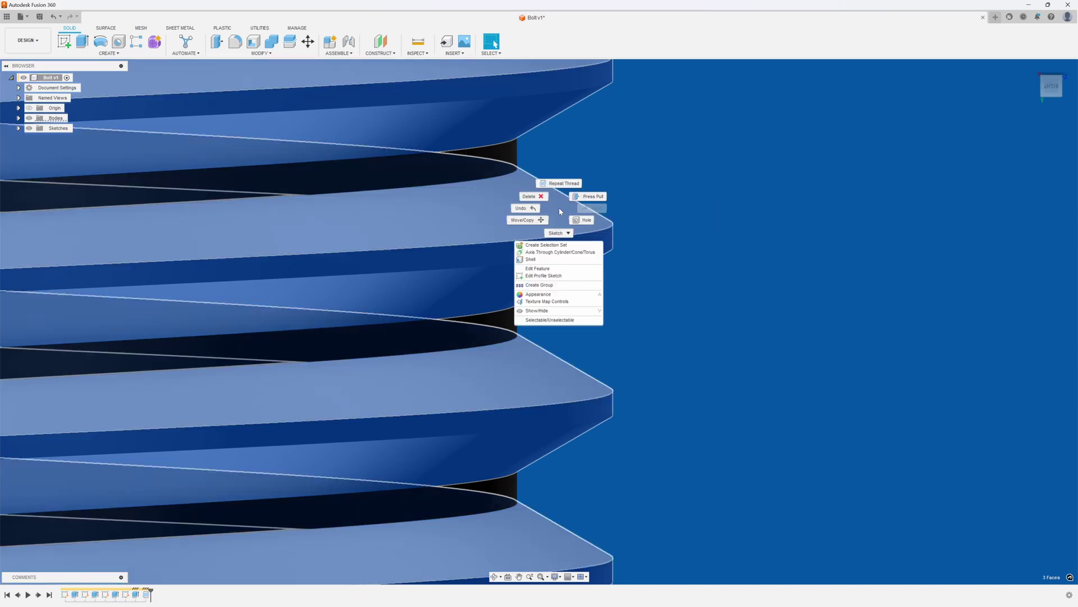
left_click(587, 196)
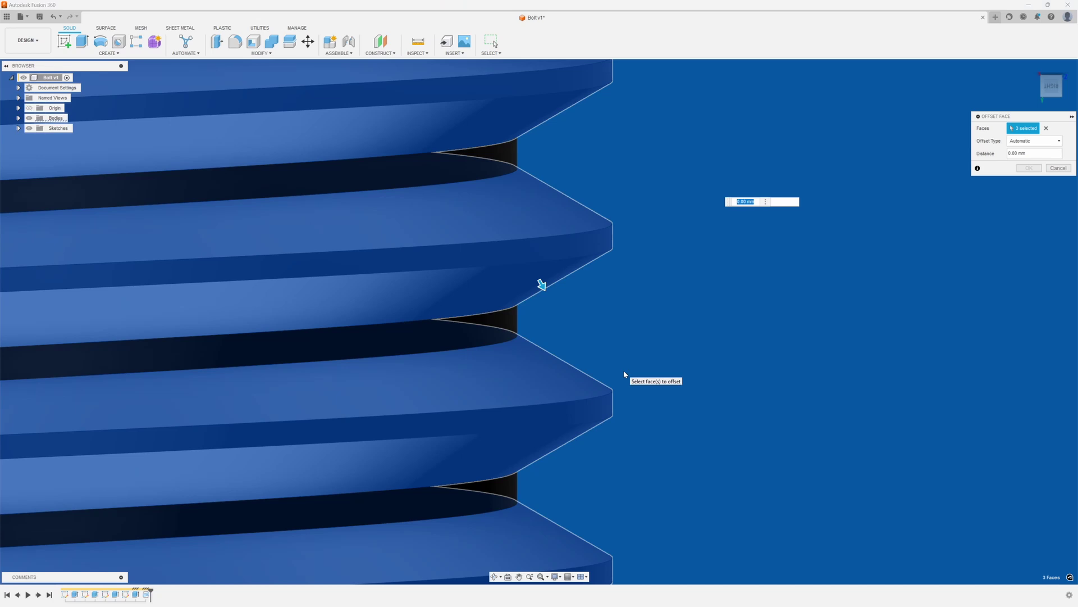
type("-.25")
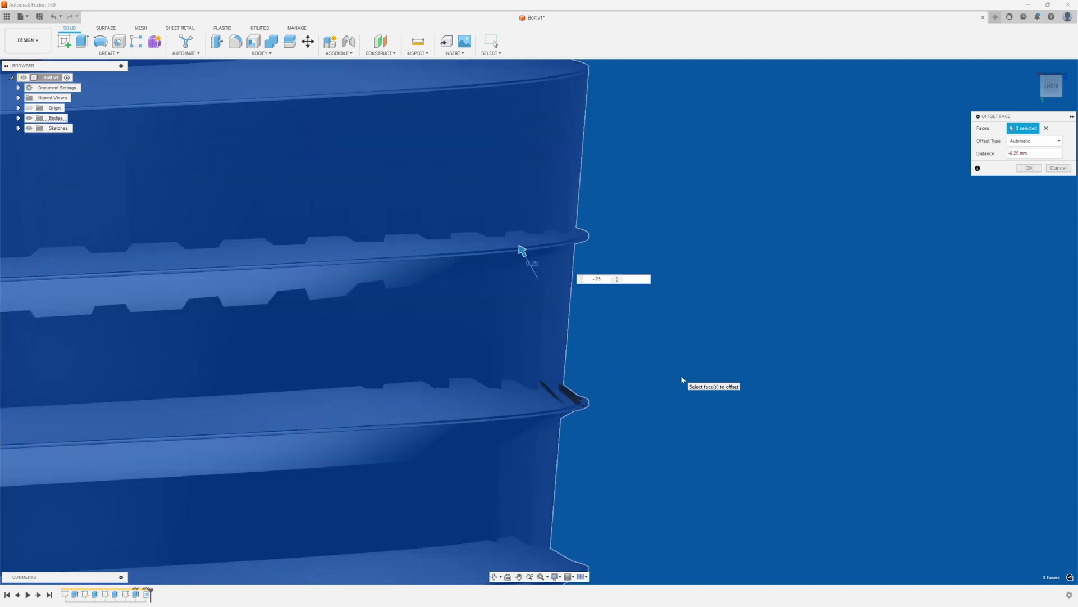
scroll(671, 376, "down", 4)
scroll(671, 377, "up", 1)
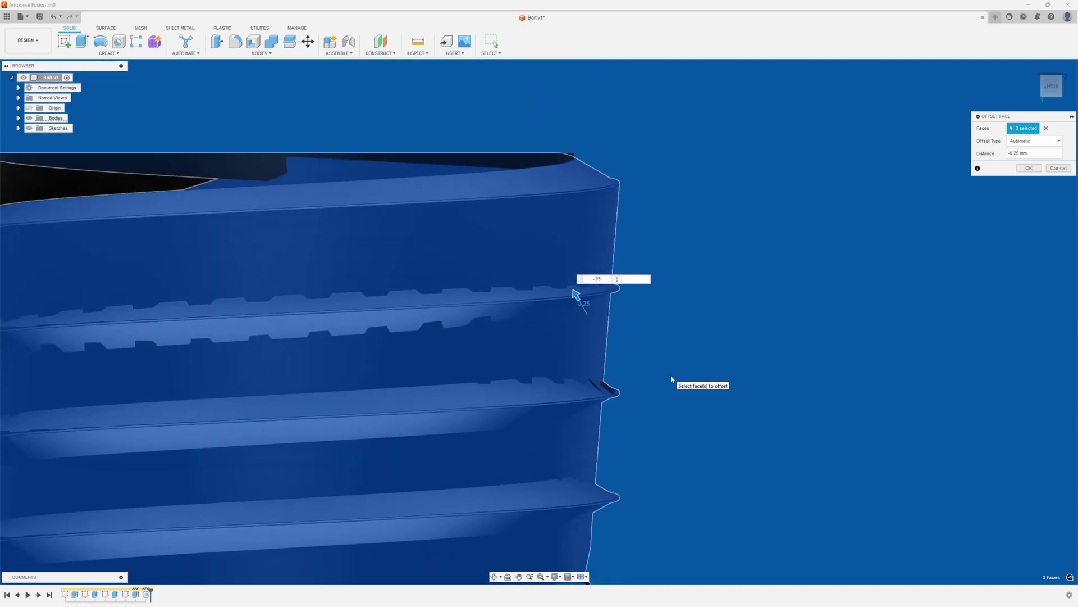
scroll(671, 376, "up", 1)
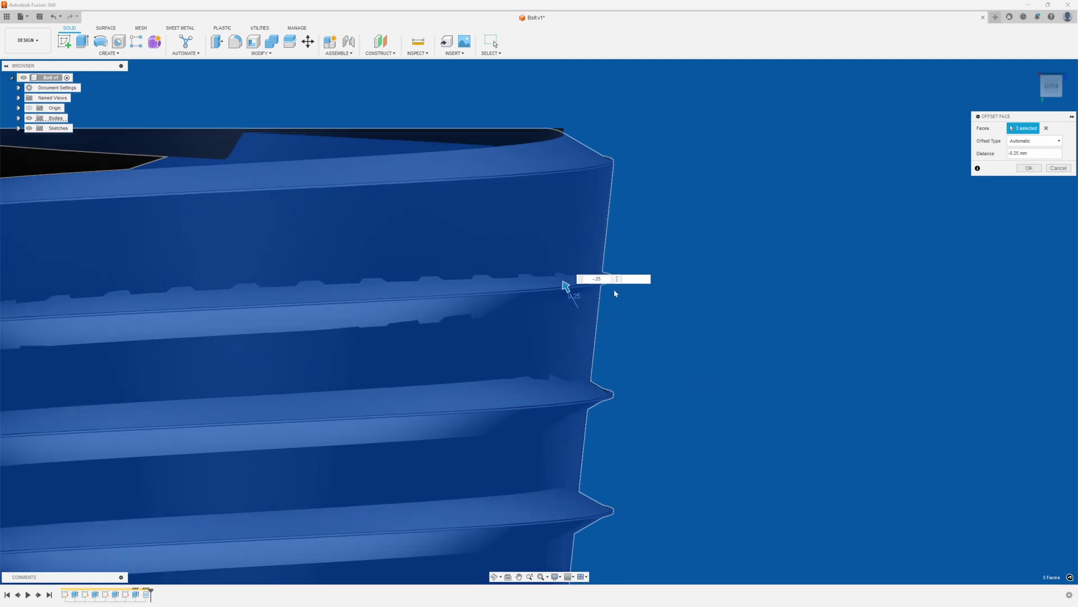
key("BackSpace")
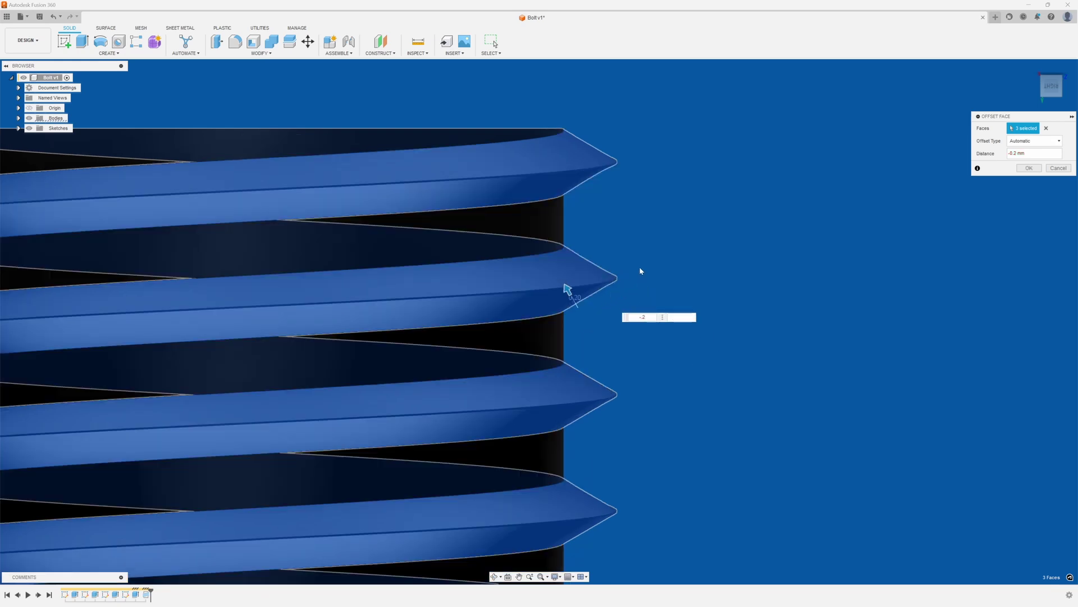
scroll(611, 284, "up", 5)
scroll(611, 284, "up", 3)
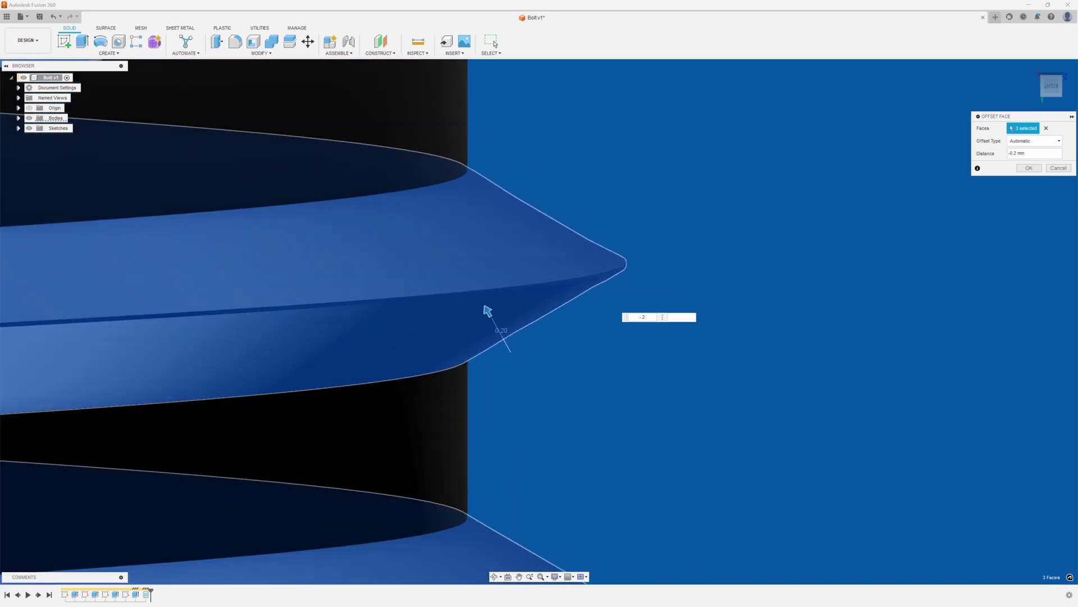
key("Return")
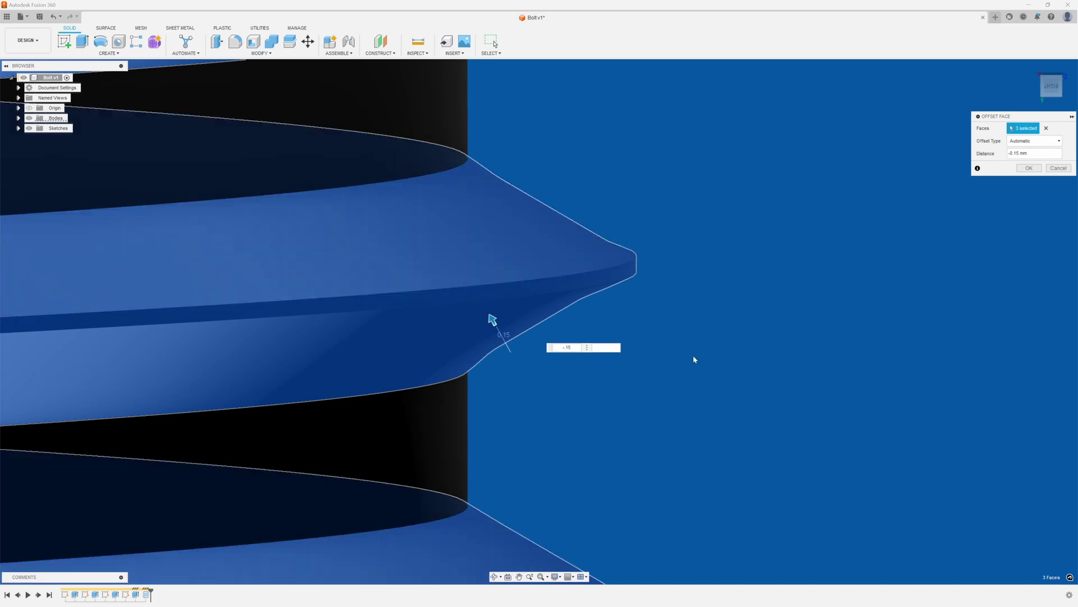
key("BackSpace")
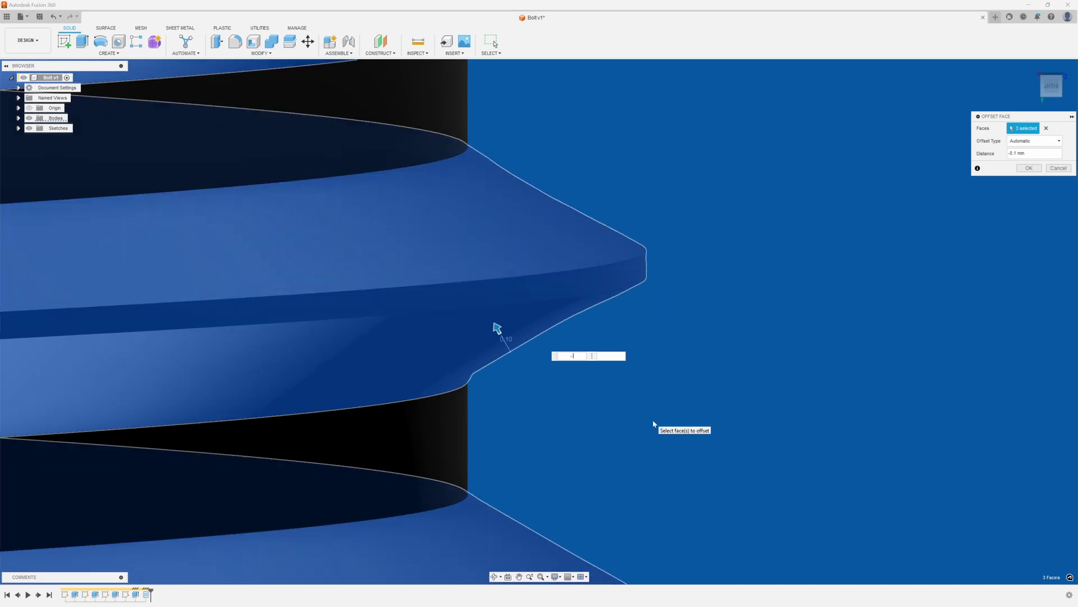
type("2")
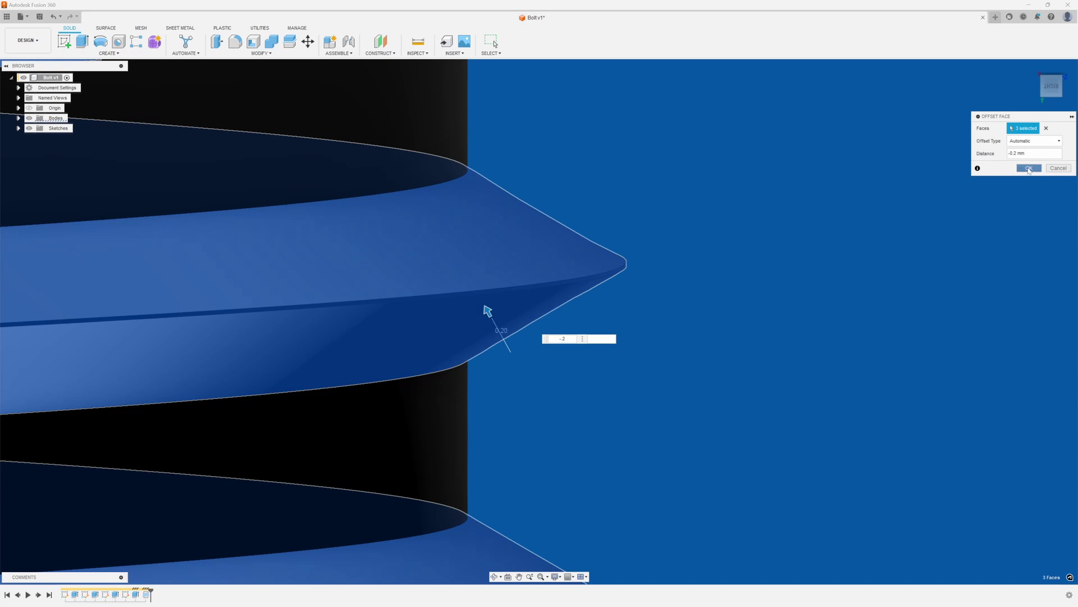
key("Return")
Cycle through the Home, Front and corner isometric views to inspect the offset thread.
scroll(860, 354, "up", 2)
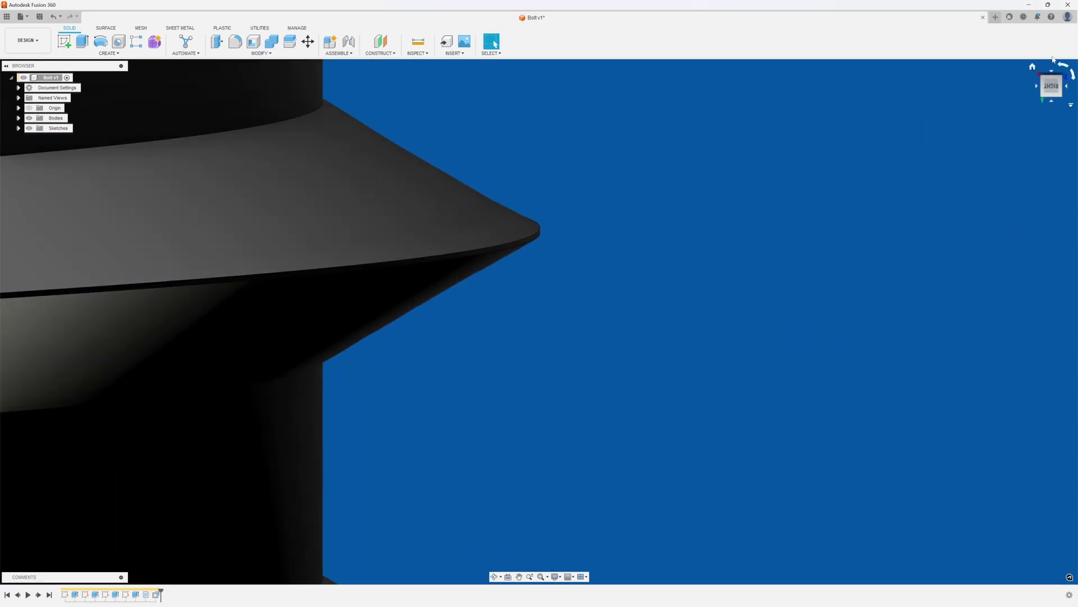
left_click(1034, 67)
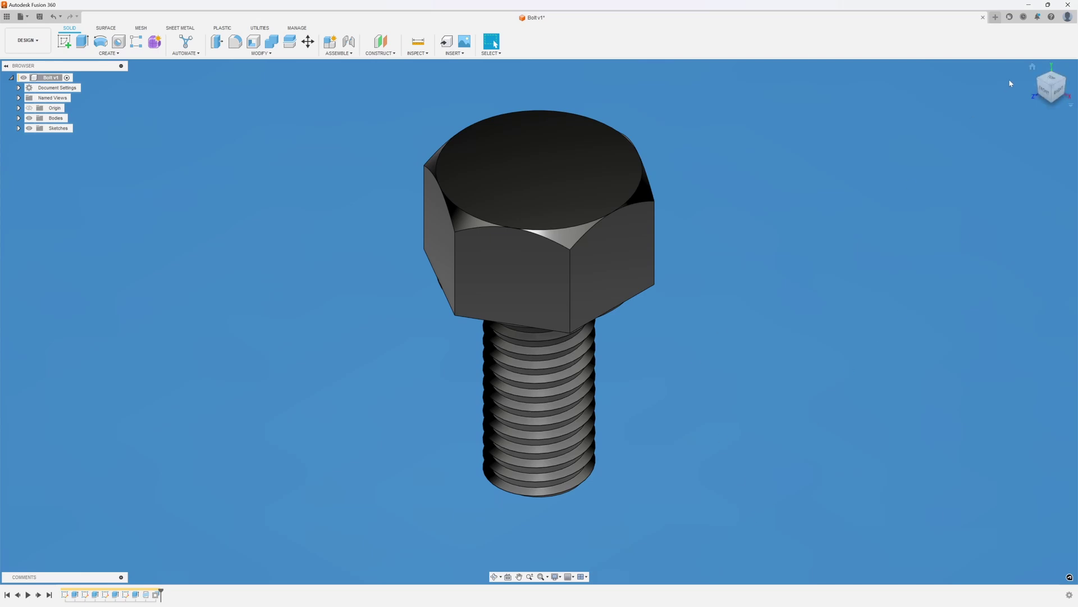
left_click(1047, 93)
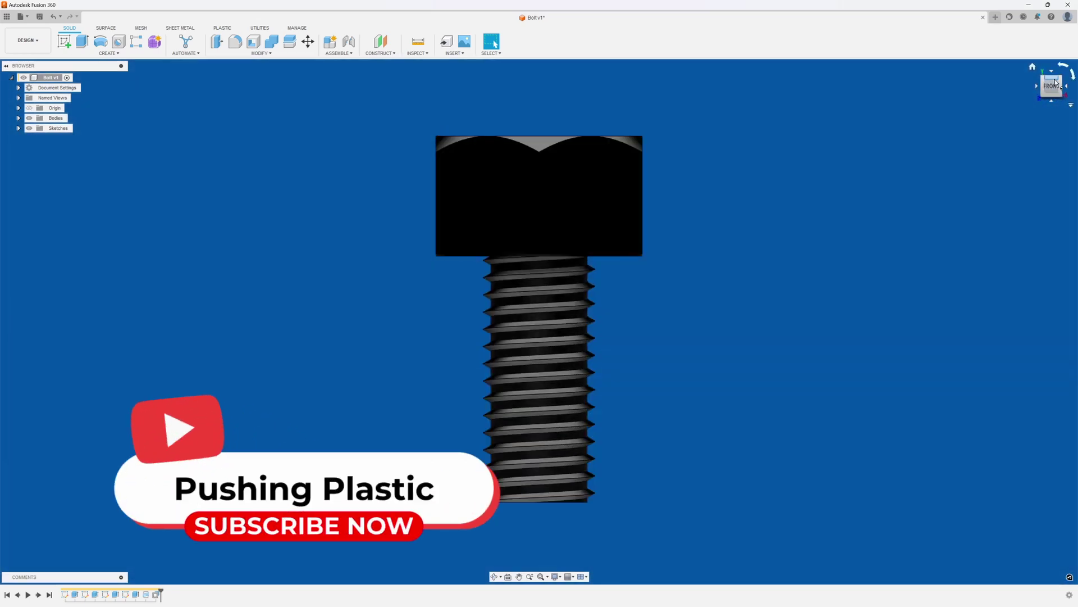
left_click(1061, 81)
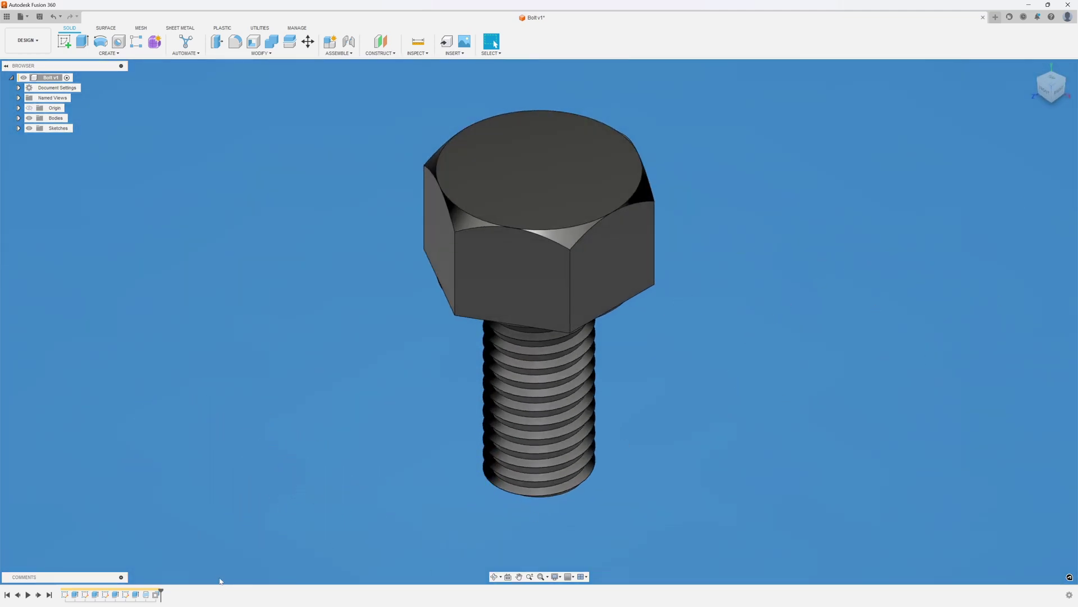
Edit Extrude1 to a 9 mm head distance, then inspect the bolt from several angles.
right_click(74, 594)
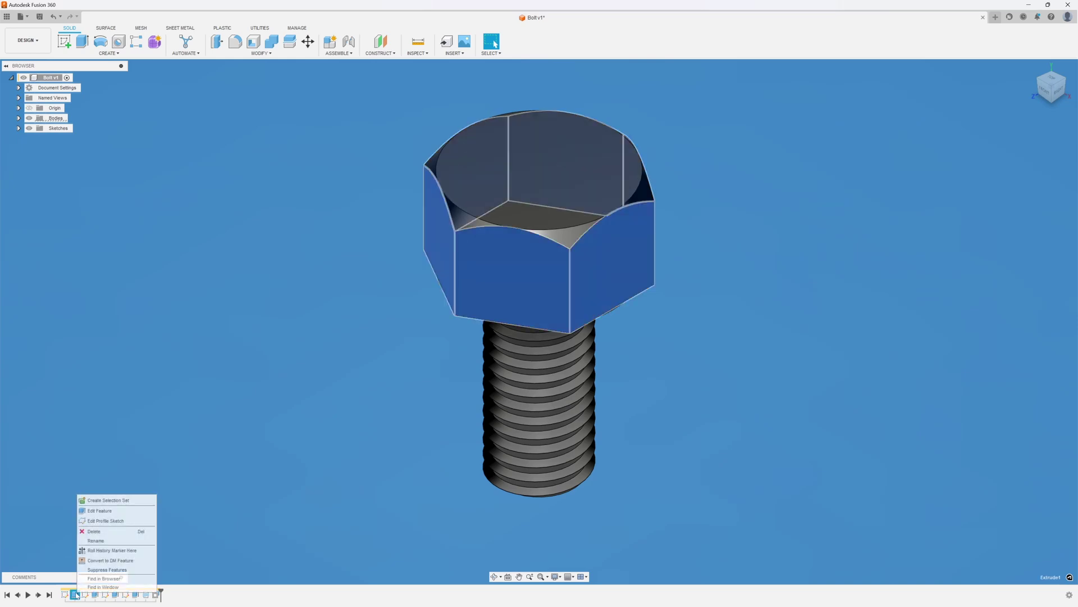
left_click(96, 512)
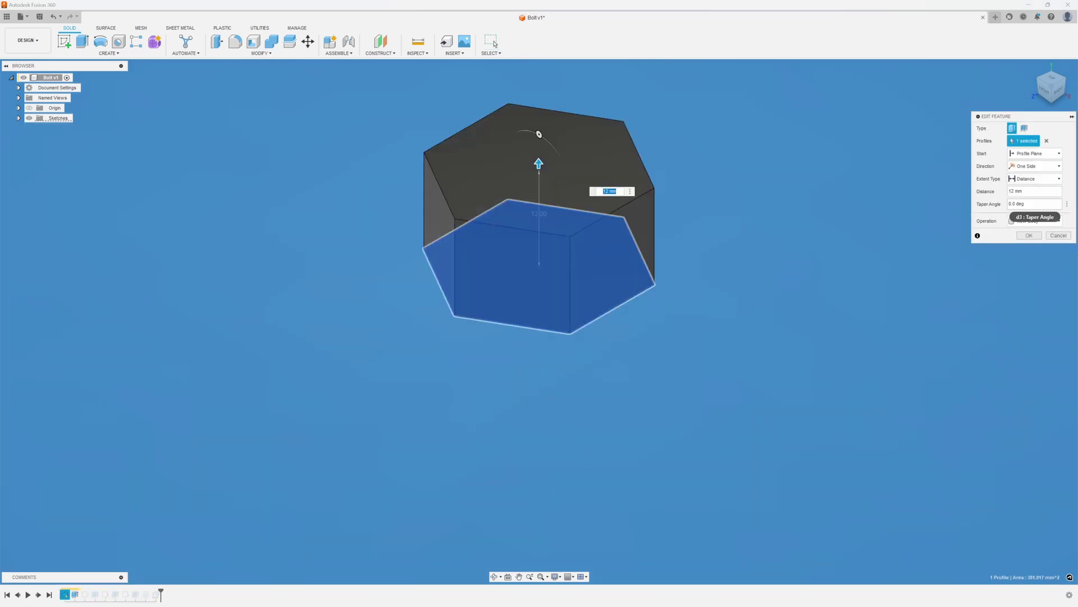
left_click(1011, 192)
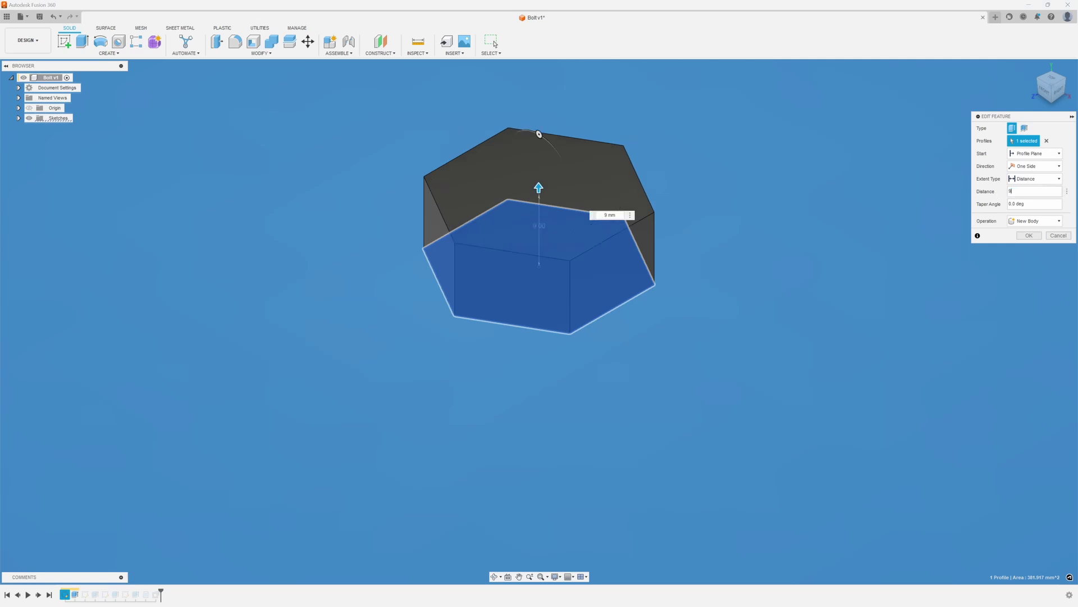
left_click(1036, 235)
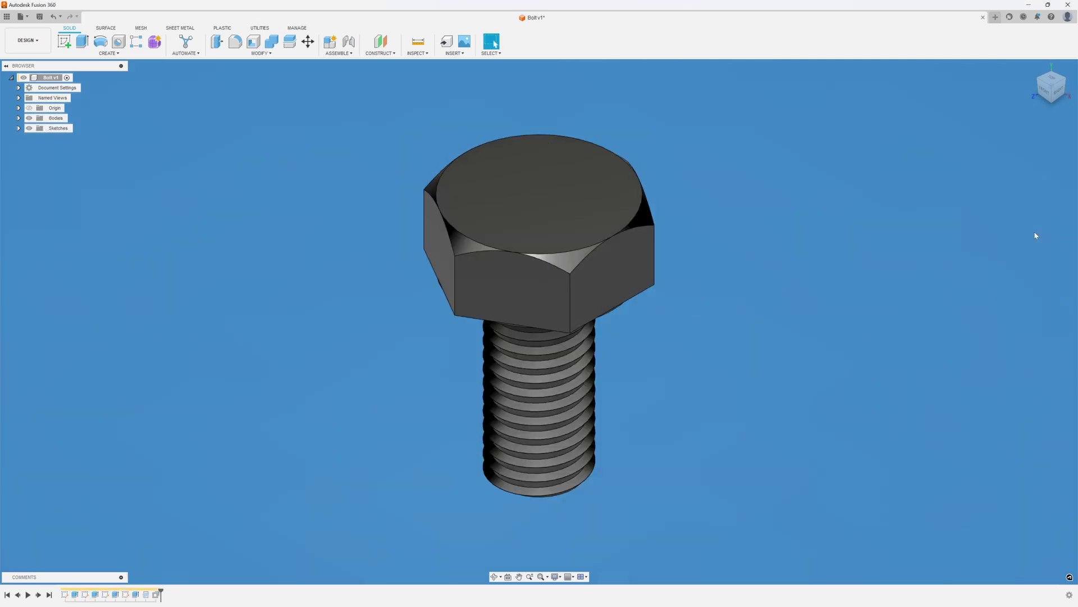
left_click(1056, 95)
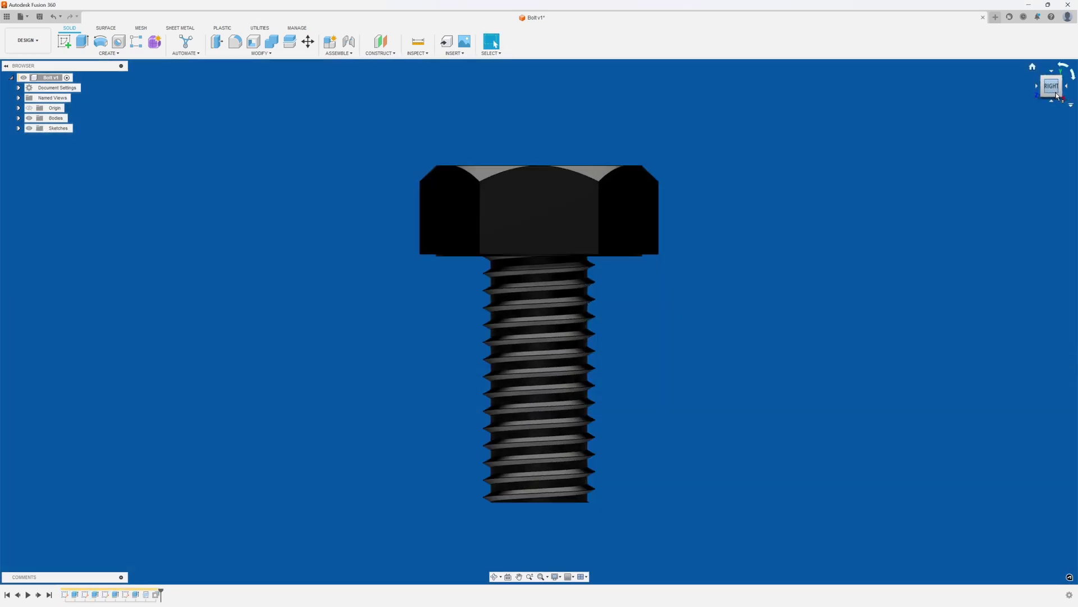
left_click(1034, 67)
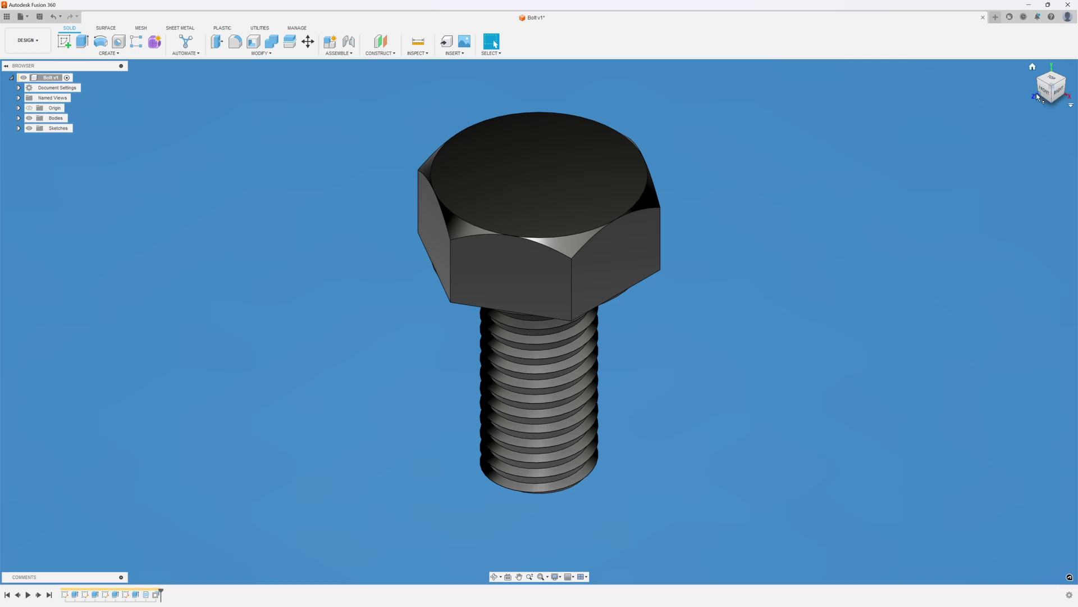
mouse_move(1049, 89)
left_mouse_down()
mouse_move(1046, 75)
mouse_move(198, 3)
left_mouse_up()
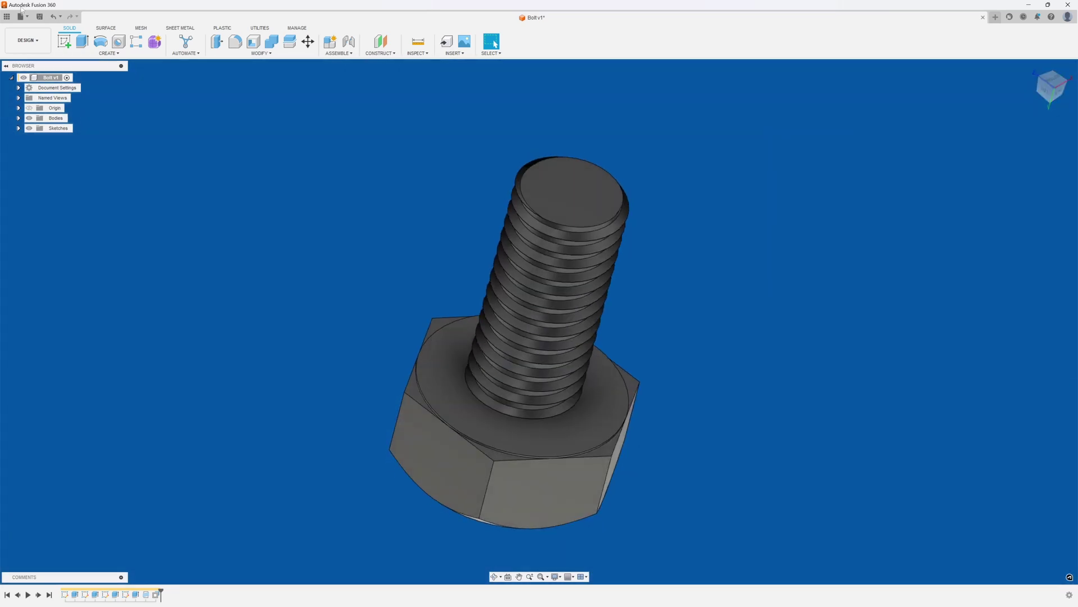
Save a new Bolt version, export it as an STL file, then start exporting Nut v1.
left_click(40, 16)
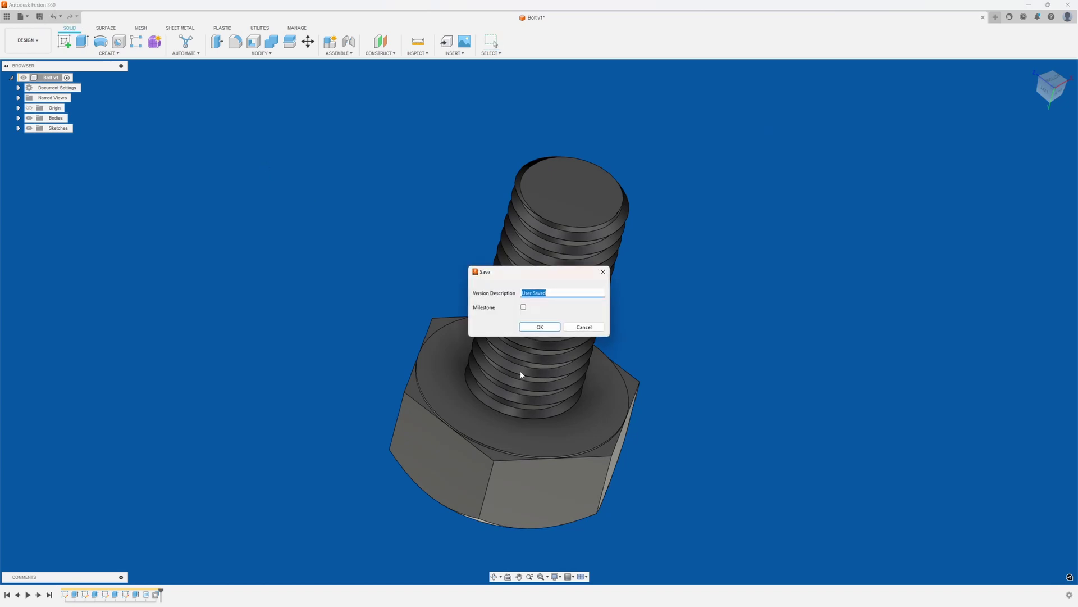
left_click(536, 328)
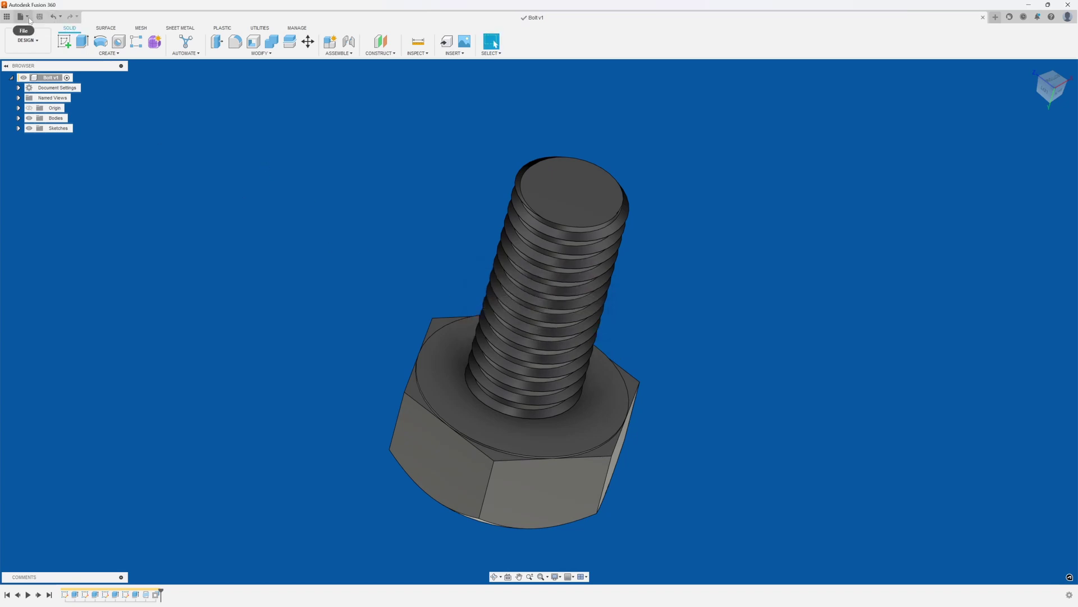
left_click(29, 19)
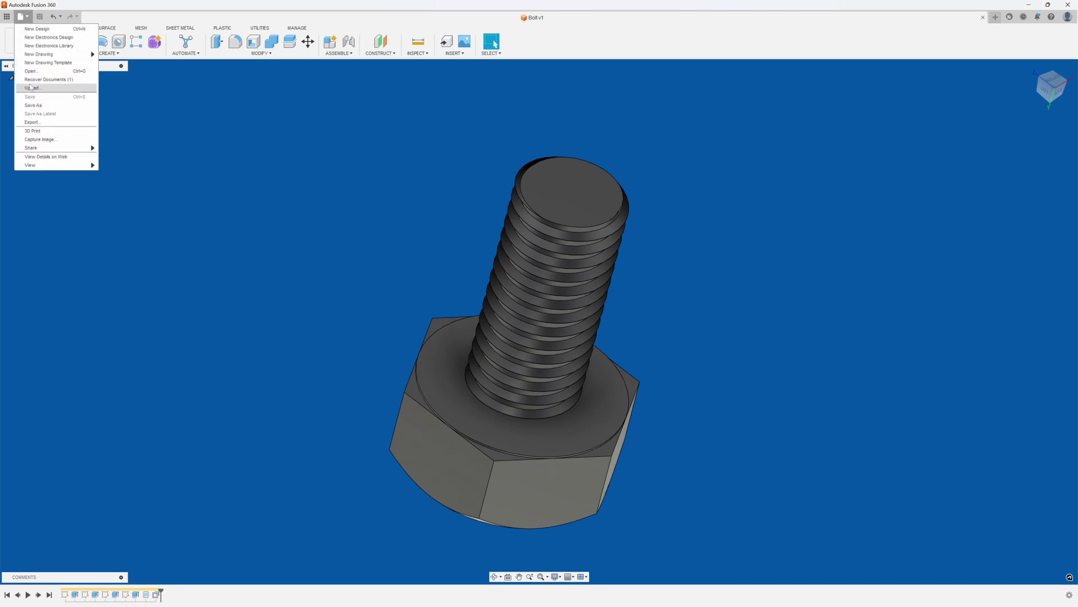
left_click(32, 122)
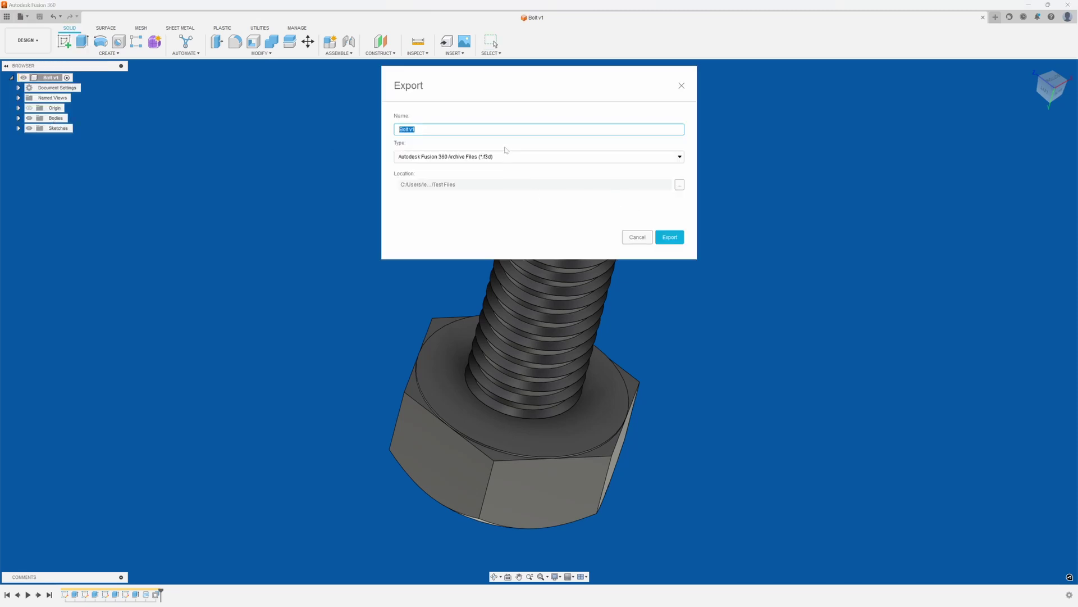
left_click(679, 157)
scroll(632, 198, "down", 1)
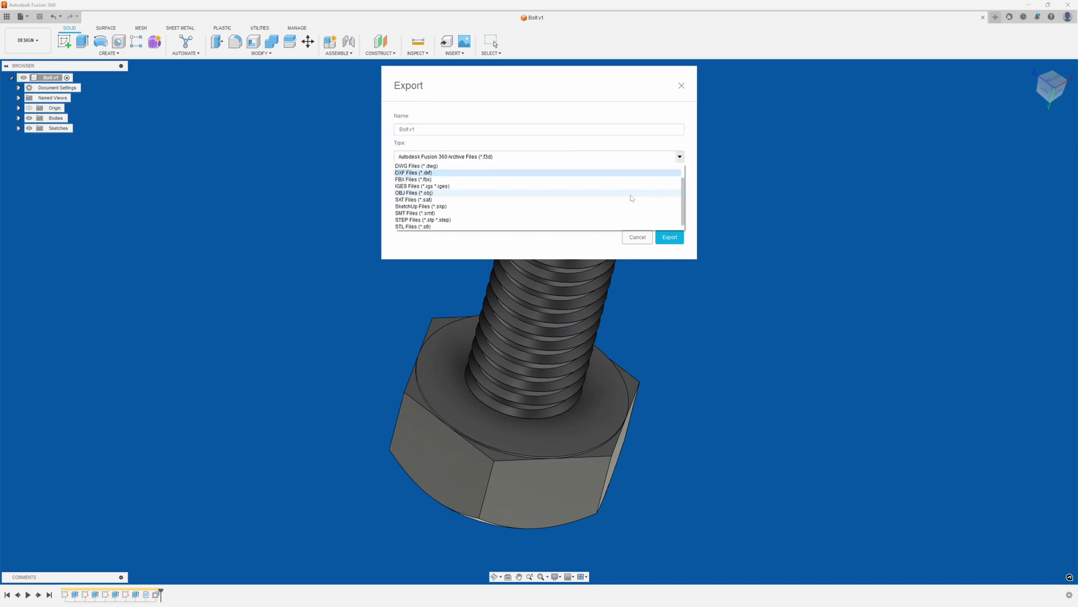
left_click(542, 227)
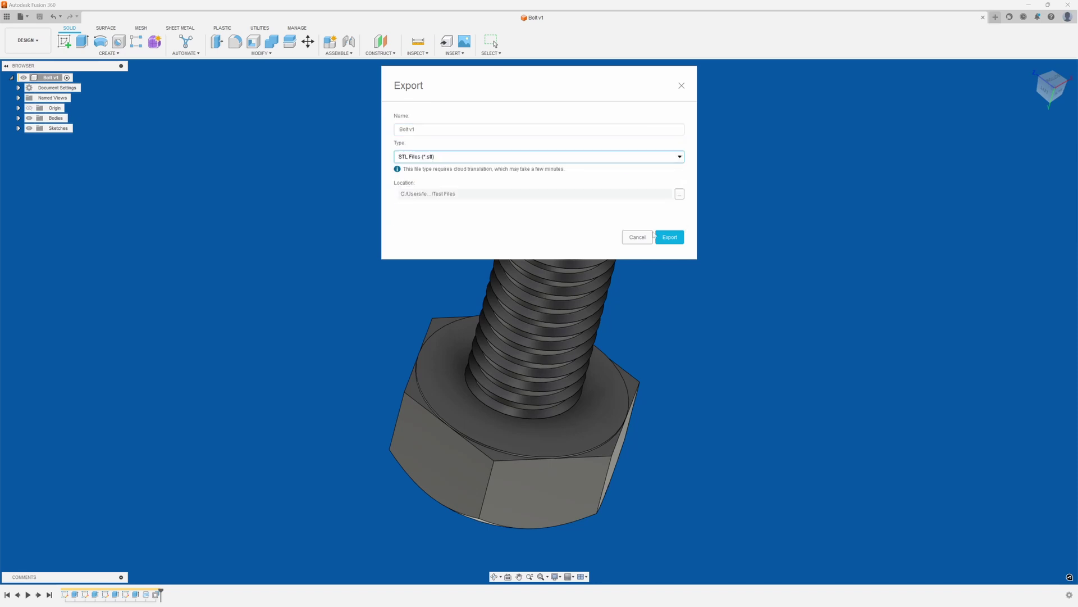
left_click(673, 242)
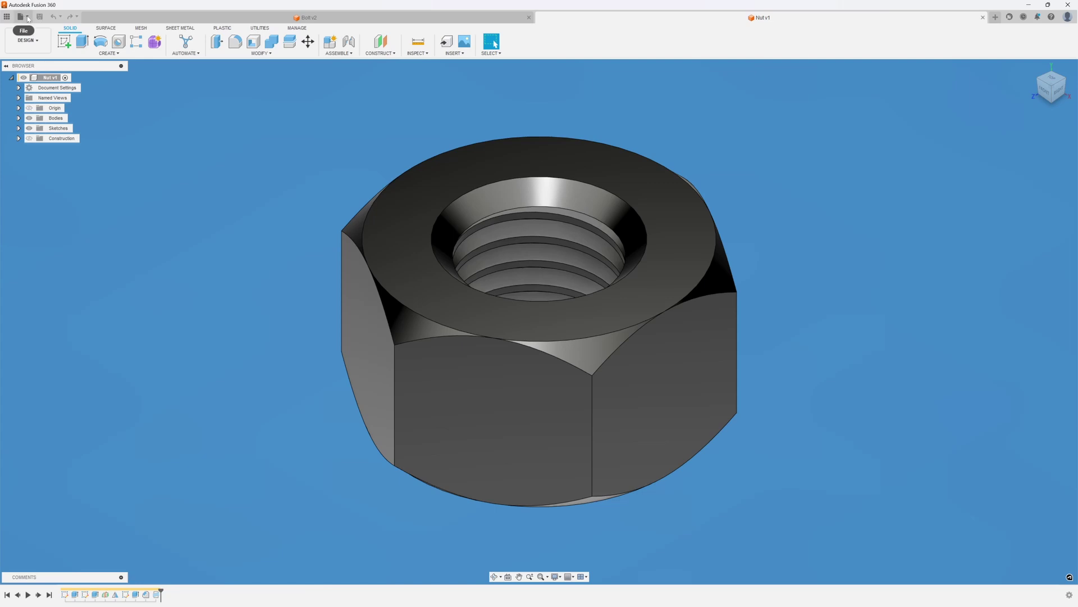
left_click(27, 17)
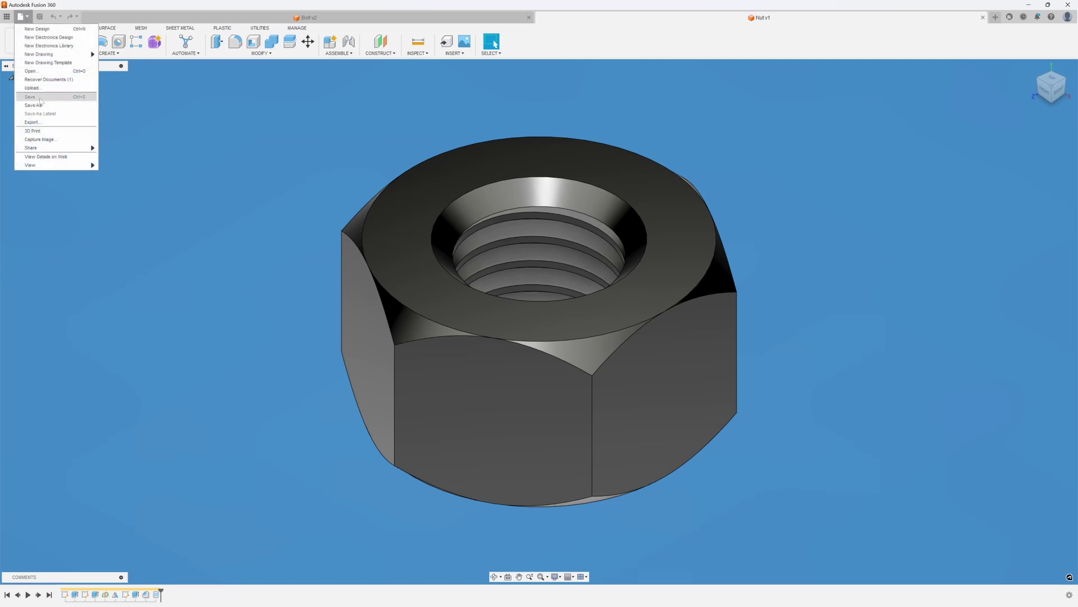
left_click(42, 120)
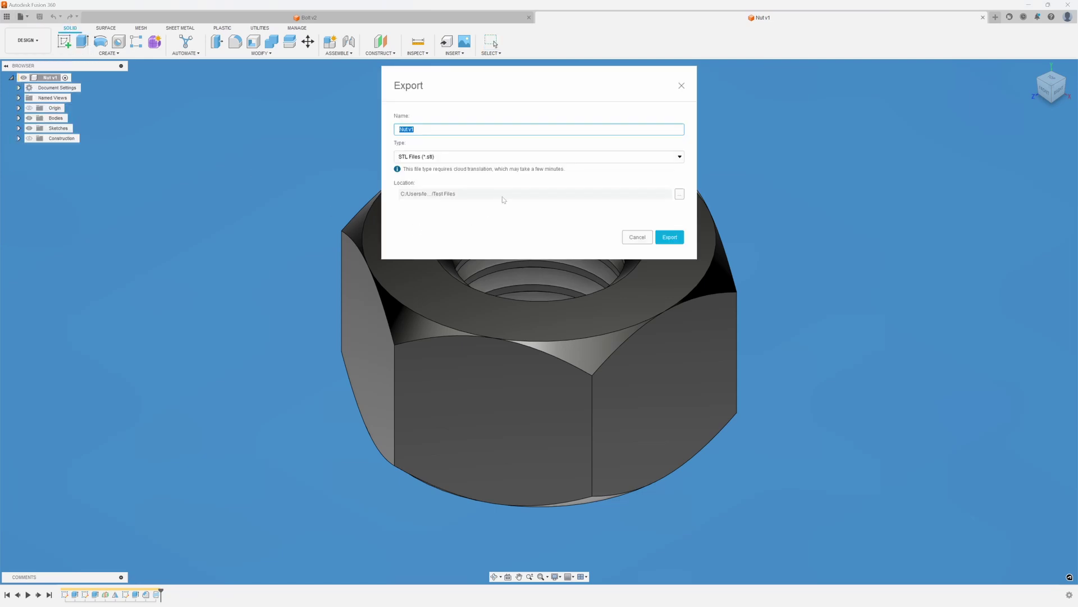